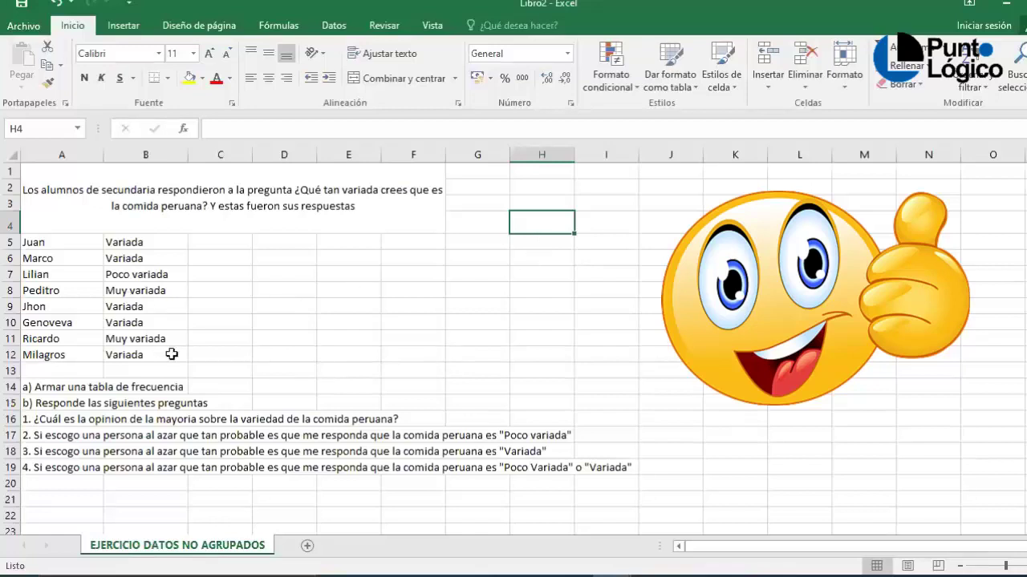
# Examine the survey question, the students' answers in A5:B12 and the exercise questions below them
pyautogui.click(526, 464)
pyautogui.click(40, 242)
pyautogui.moveTo(108, 260); pyautogui.dragTo(142, 350)
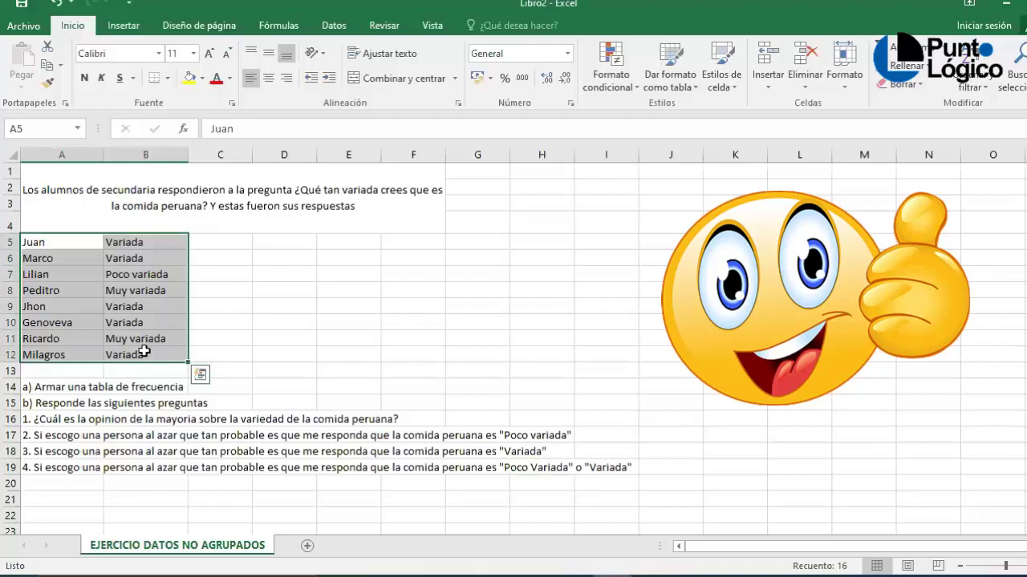
pyautogui.click(72, 247)
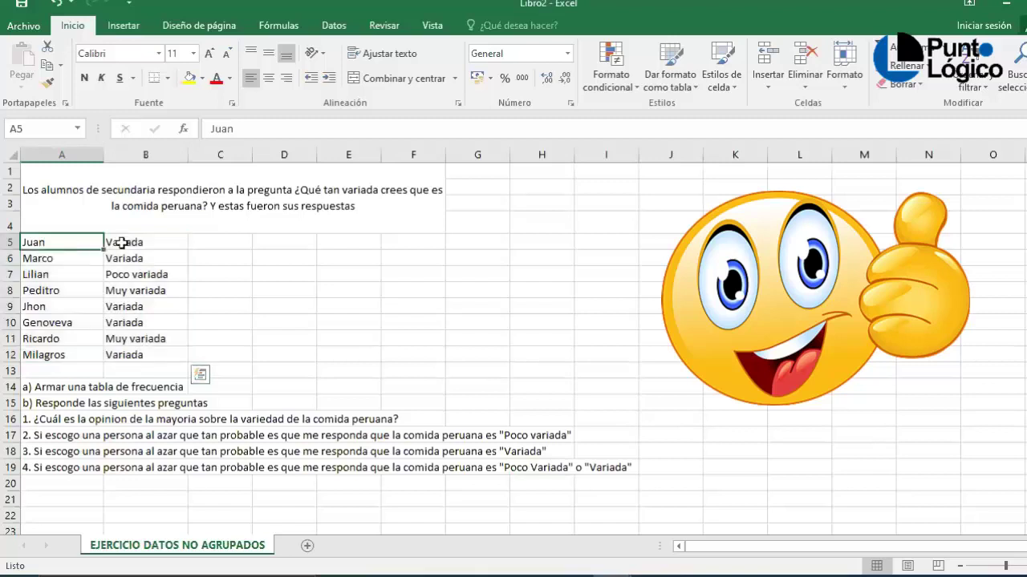
pyautogui.click(128, 242)
pyautogui.click(145, 259)
pyautogui.click(148, 240)
pyautogui.click(153, 260)
pyautogui.click(151, 237)
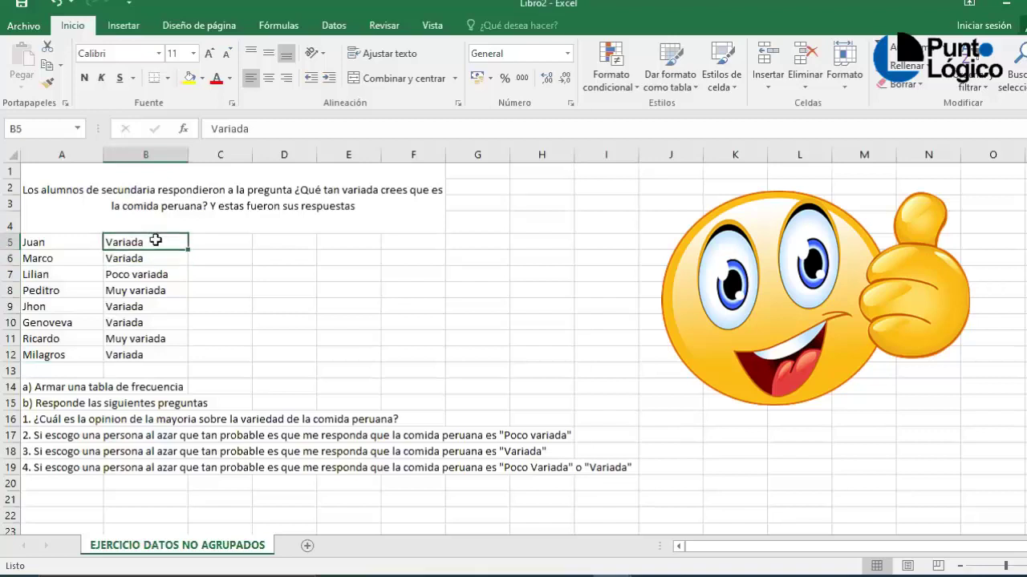
pyautogui.click(152, 259)
pyautogui.click(147, 274)
pyautogui.click(146, 291)
pyautogui.click(148, 308)
pyautogui.click(151, 323)
pyautogui.click(151, 339)
pyautogui.click(143, 356)
pyautogui.click(146, 239)
pyautogui.click(152, 258)
pyautogui.click(148, 289)
pyautogui.click(147, 306)
pyautogui.click(147, 323)
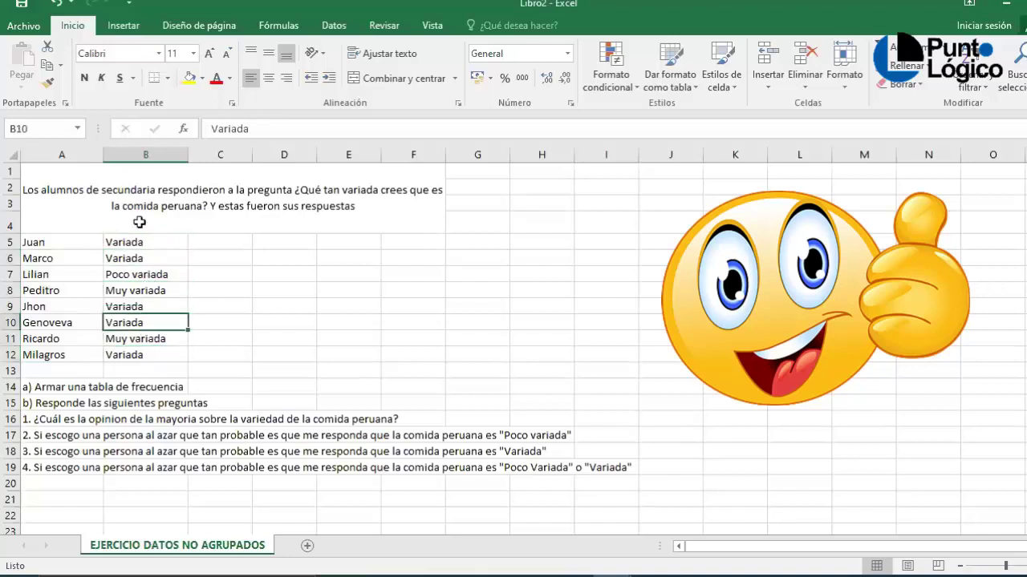
pyautogui.click(120, 210)
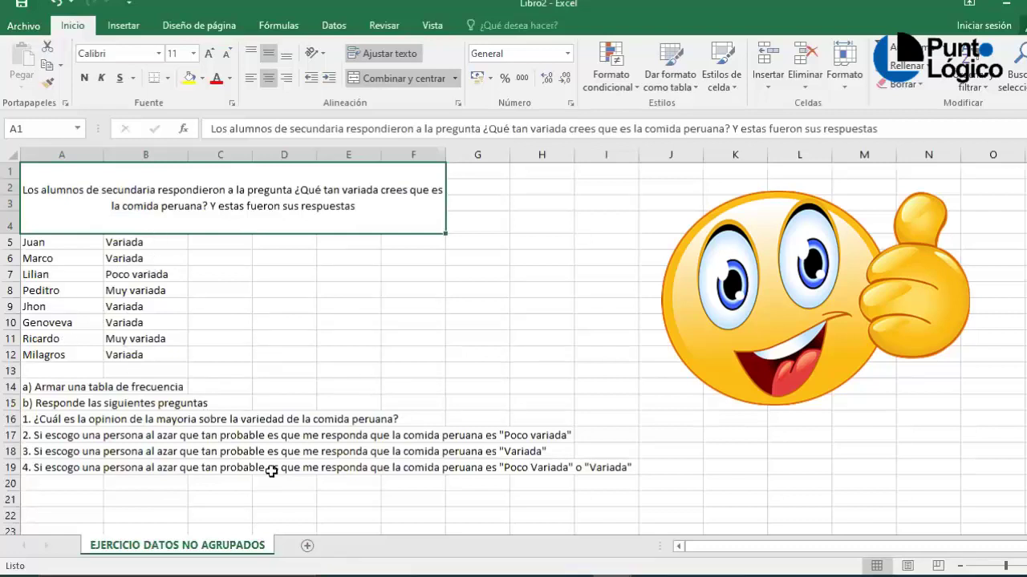
# Add a new blank worksheet after the EJERCICIO DATOS NO AGRUPADOS sheet
pyautogui.hotkey('shift', 'F11')
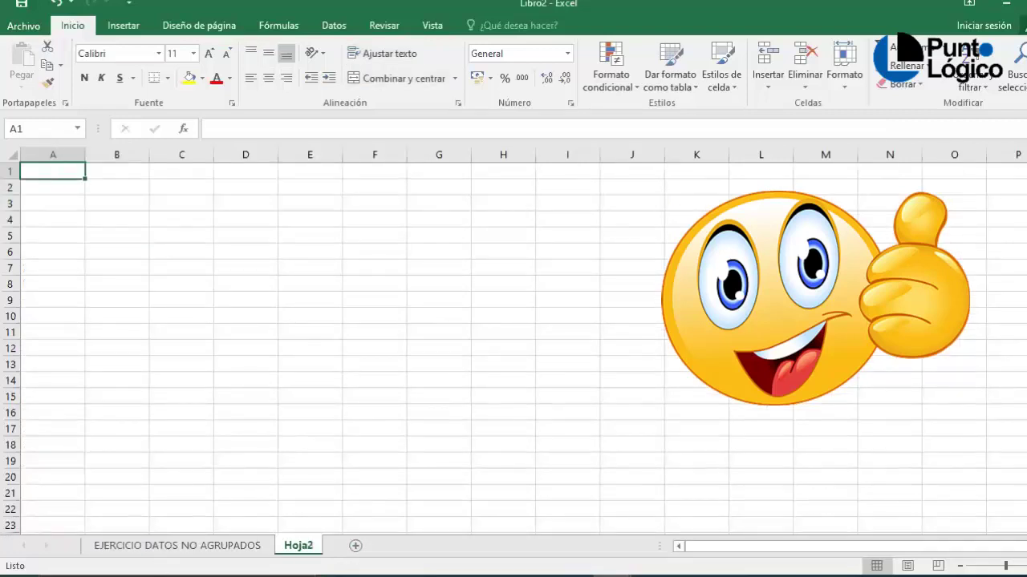
pyautogui.click(233, 546)
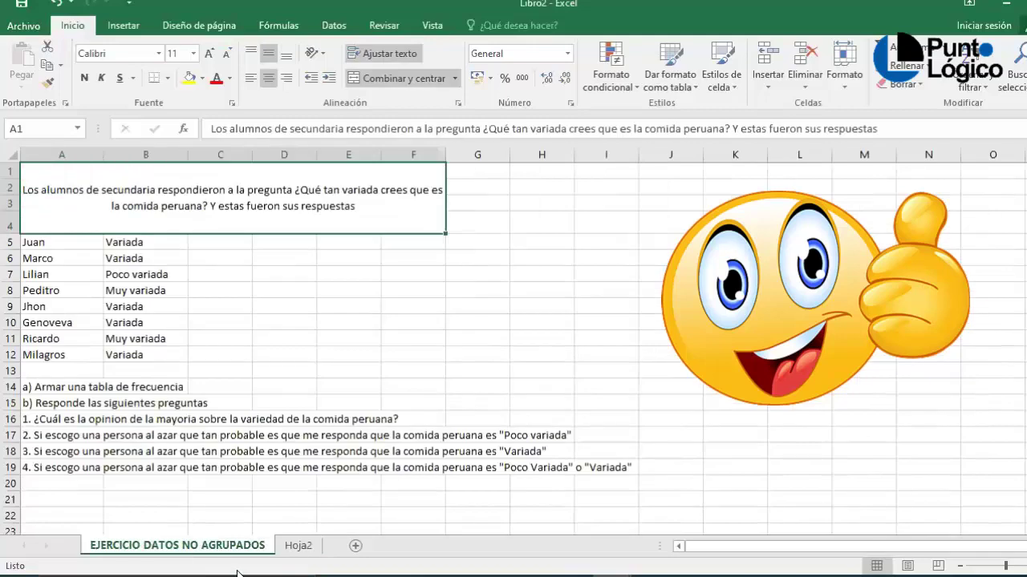
pyautogui.click(299, 546)
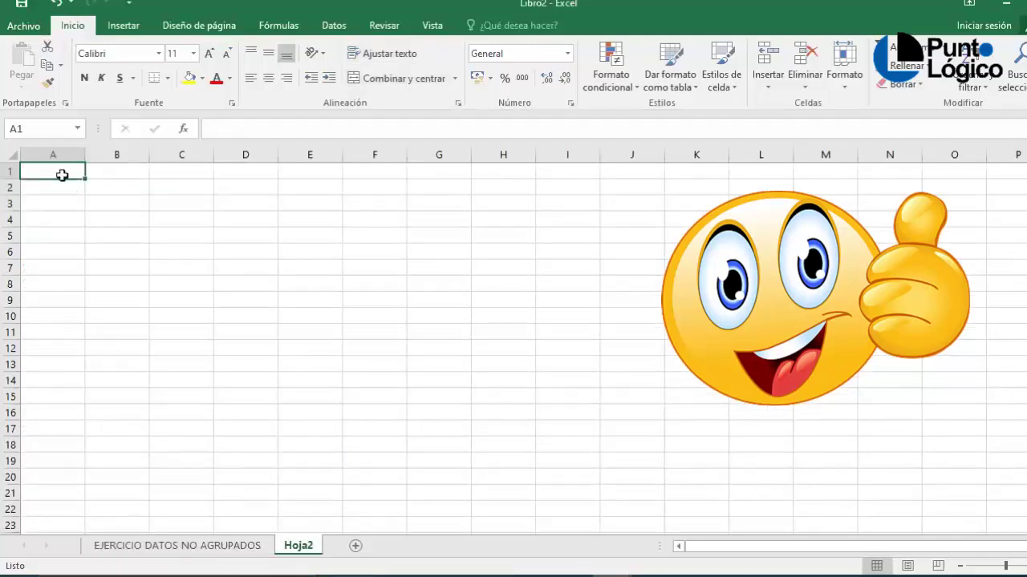
# Copy the survey data A5:B12 from EJERCICIO DATOS NO AGRUPADOS to cell A1 of Hoja2 and widen column B to fit its text
pyautogui.click(201, 549)
pyautogui.moveTo(50, 242); pyautogui.dragTo(129, 353)
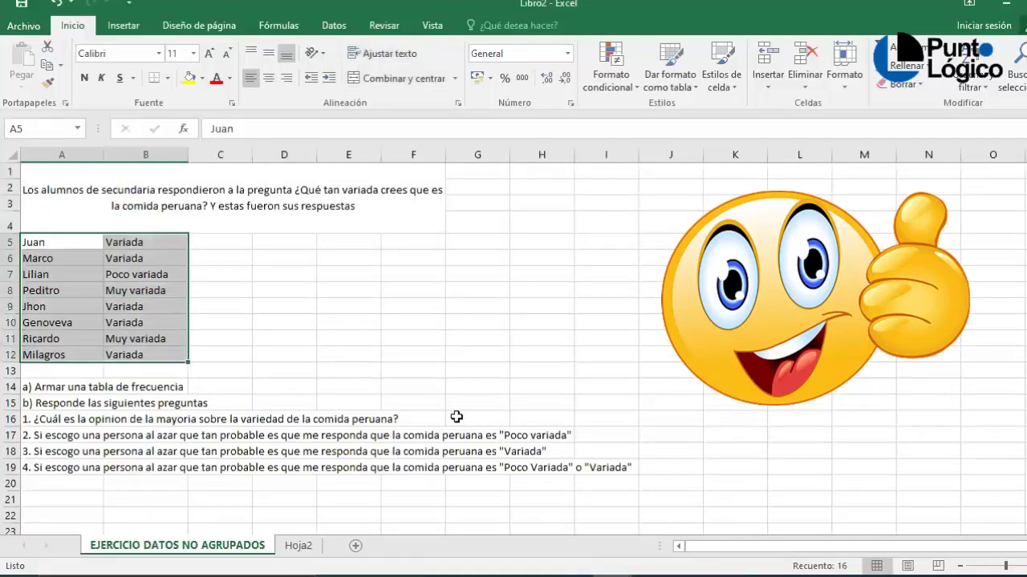
pyautogui.hotkey('ctrl', 'c')
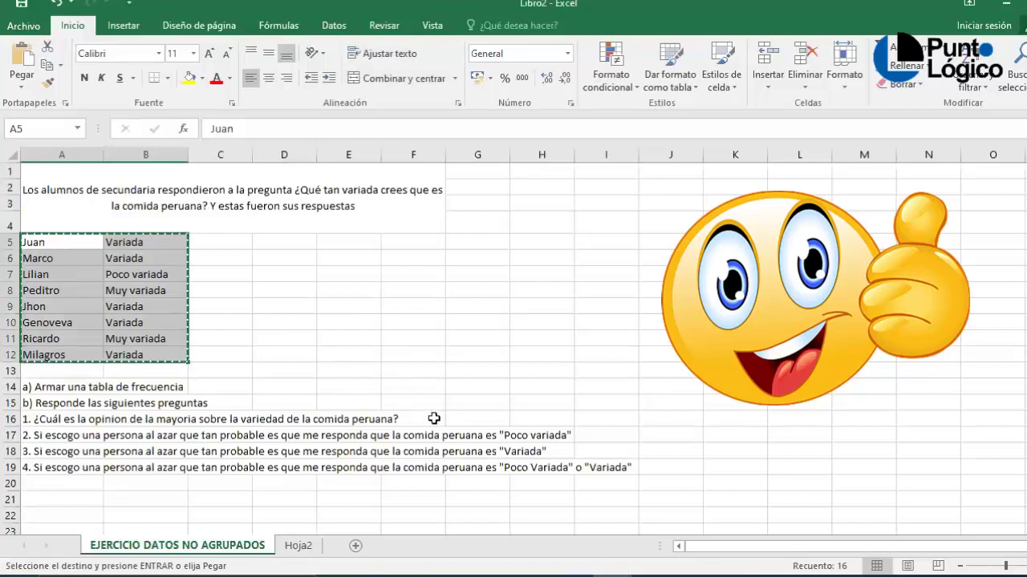
pyautogui.hotkey('ctrl', 'pagedown')
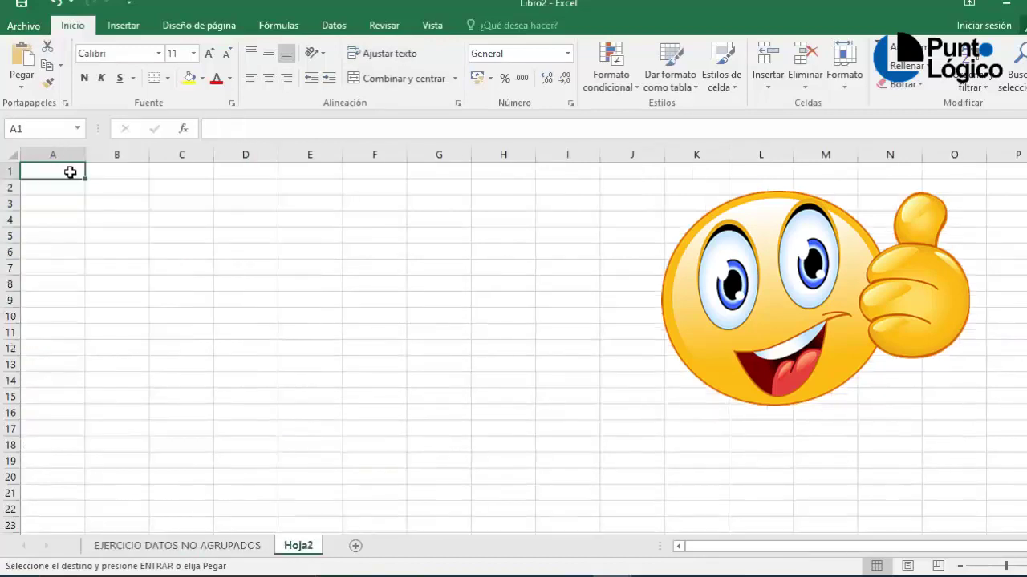
pyautogui.hotkey('ctrl', 'v')
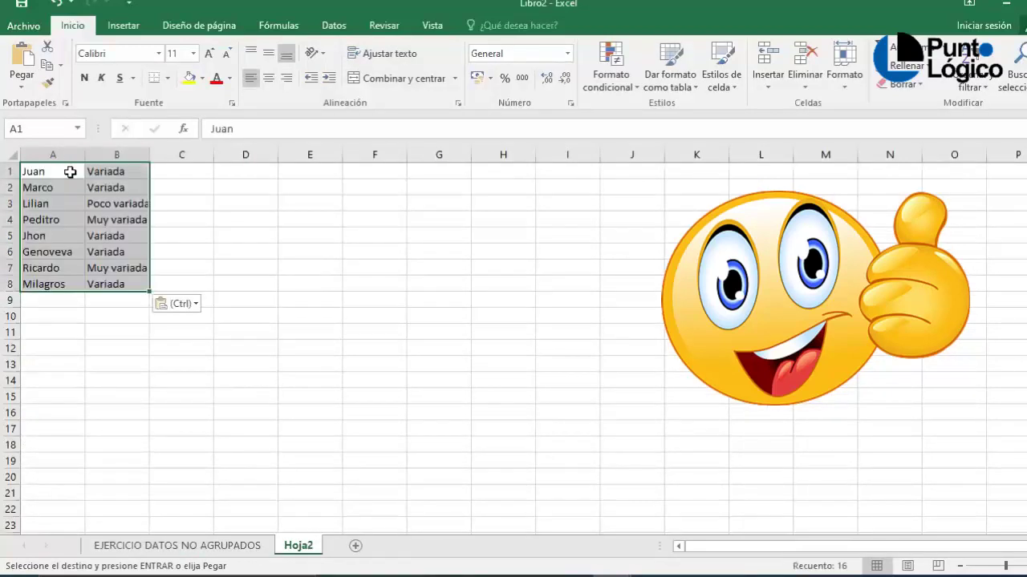
pyautogui.click(168, 215)
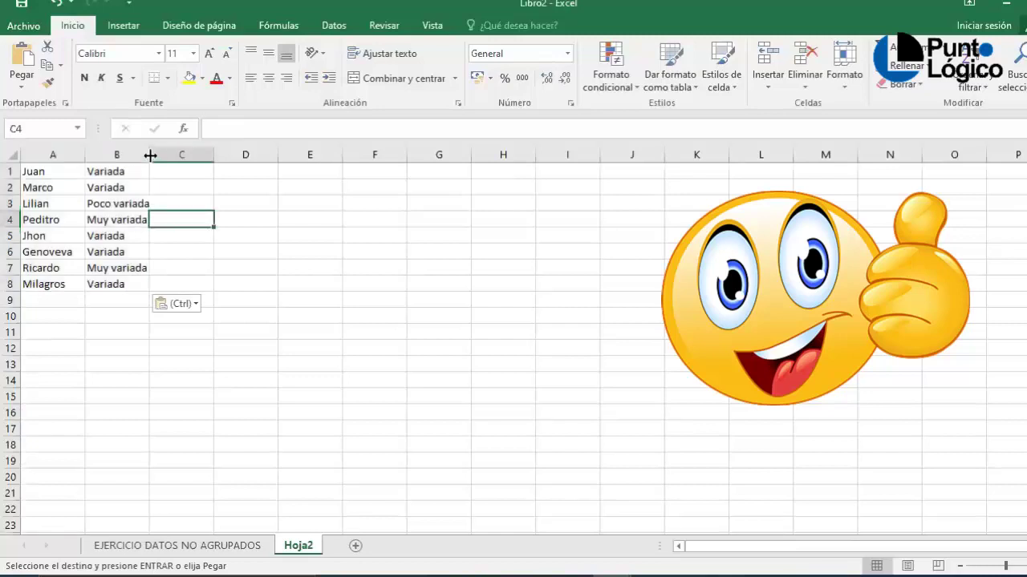
pyautogui.doubleClick(150, 154)
# Review the answers in B1:B8 to identify the distinct response categories for the frequency table
pyautogui.click(113, 174)
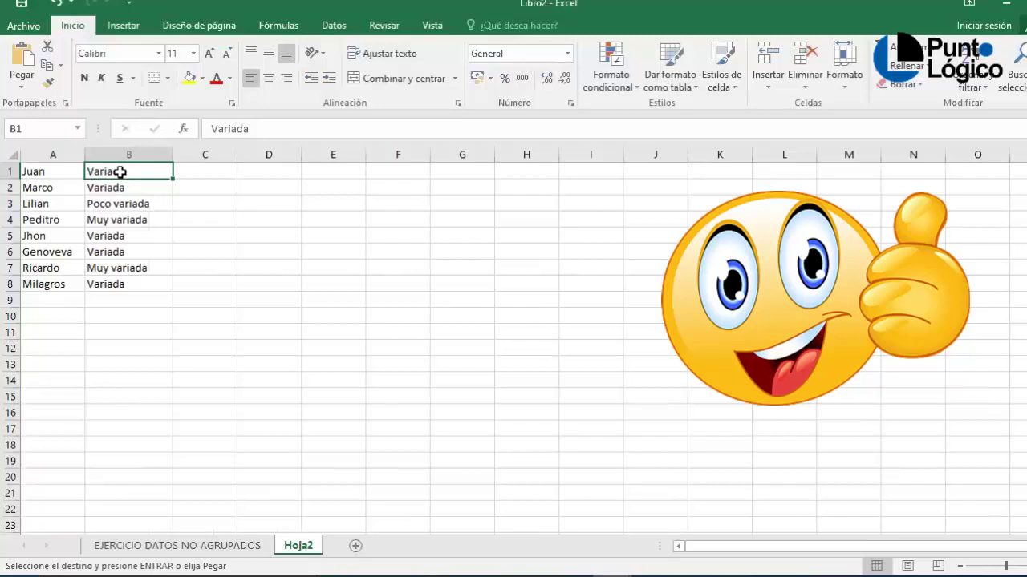
pyautogui.click(115, 187)
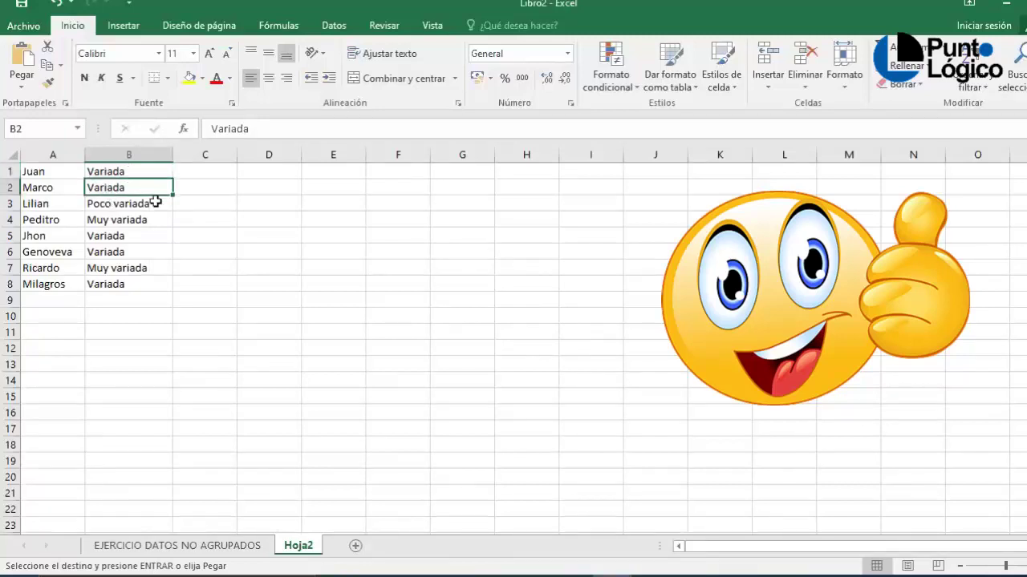
pyautogui.click(123, 235)
pyautogui.click(124, 250)
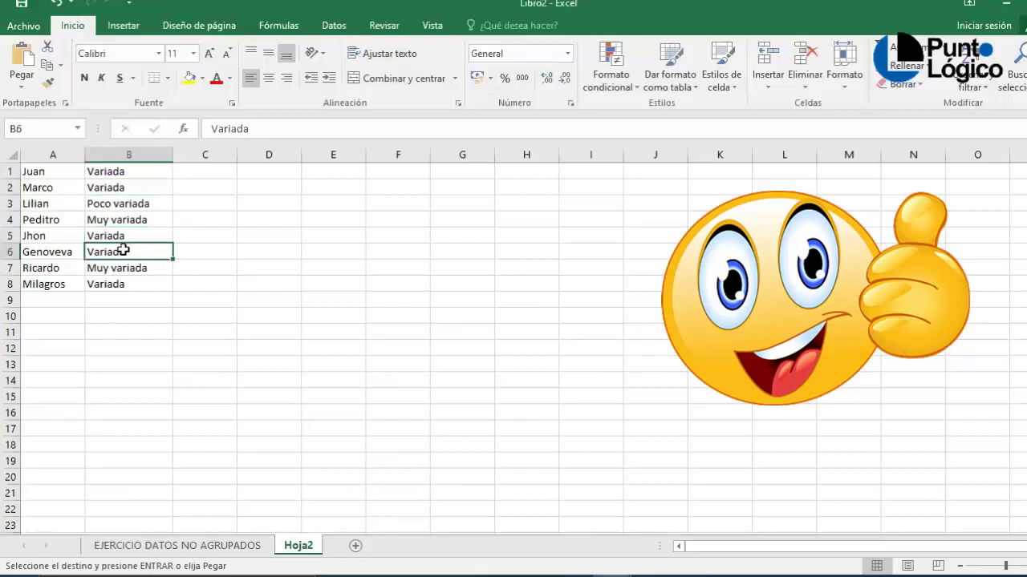
pyautogui.click(125, 171)
pyautogui.click(119, 284)
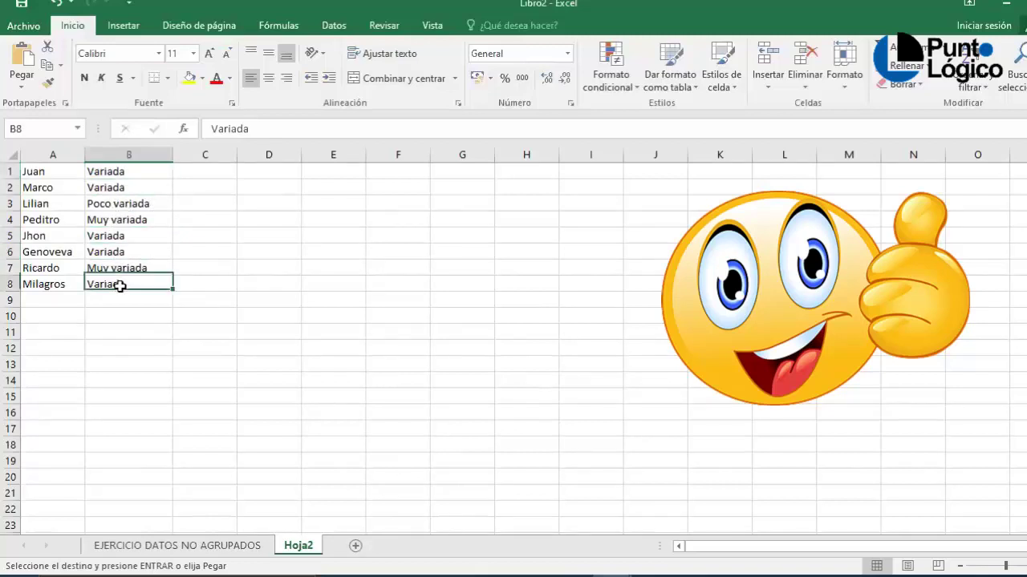
pyautogui.click(137, 204)
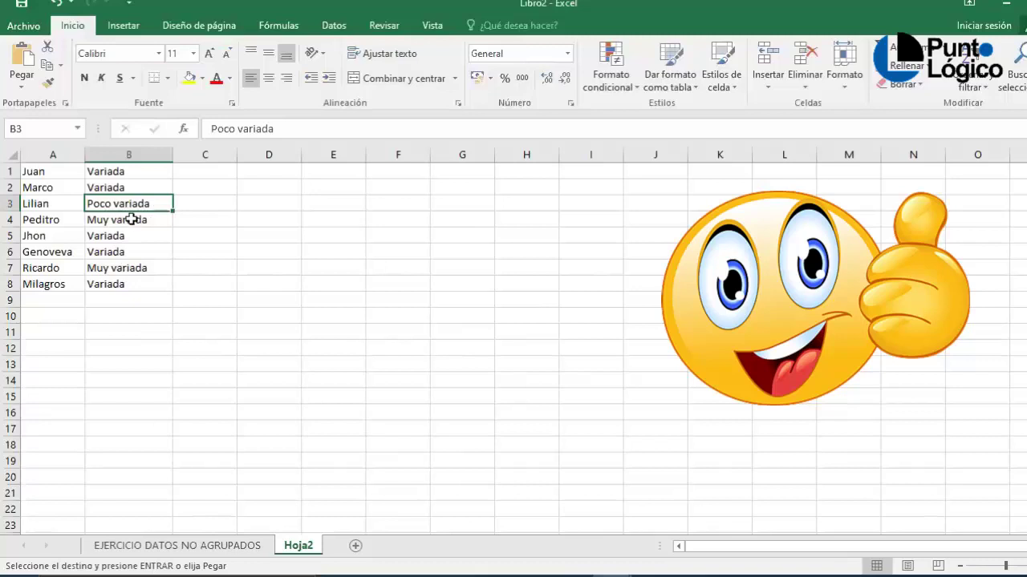
pyautogui.click(132, 219)
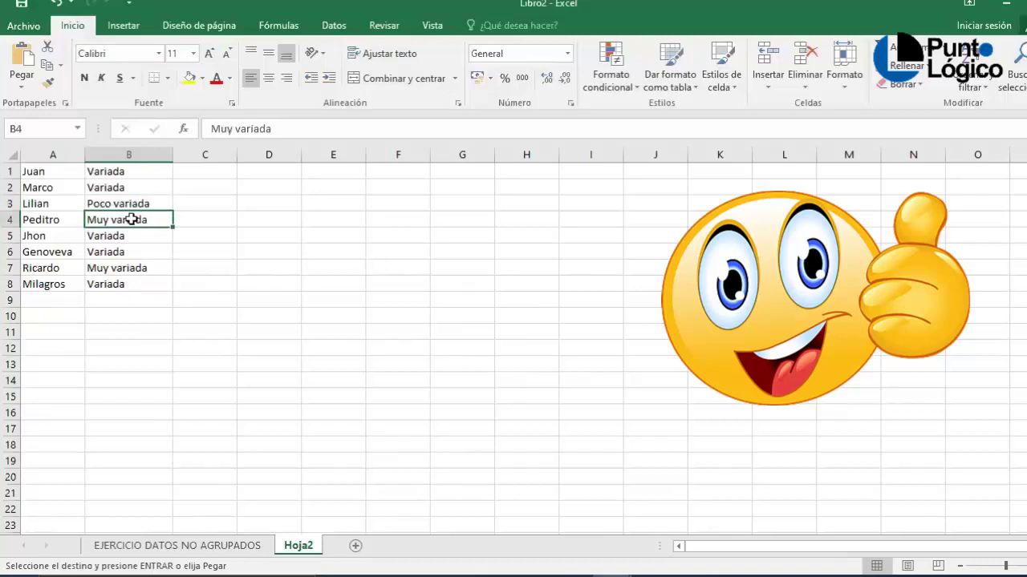
pyautogui.click(139, 269)
pyautogui.click(138, 221)
pyautogui.click(137, 267)
pyautogui.click(134, 251)
pyautogui.click(133, 219)
pyautogui.click(127, 174)
pyautogui.moveTo(127, 175); pyautogui.dragTo(116, 282)
pyautogui.click(139, 169)
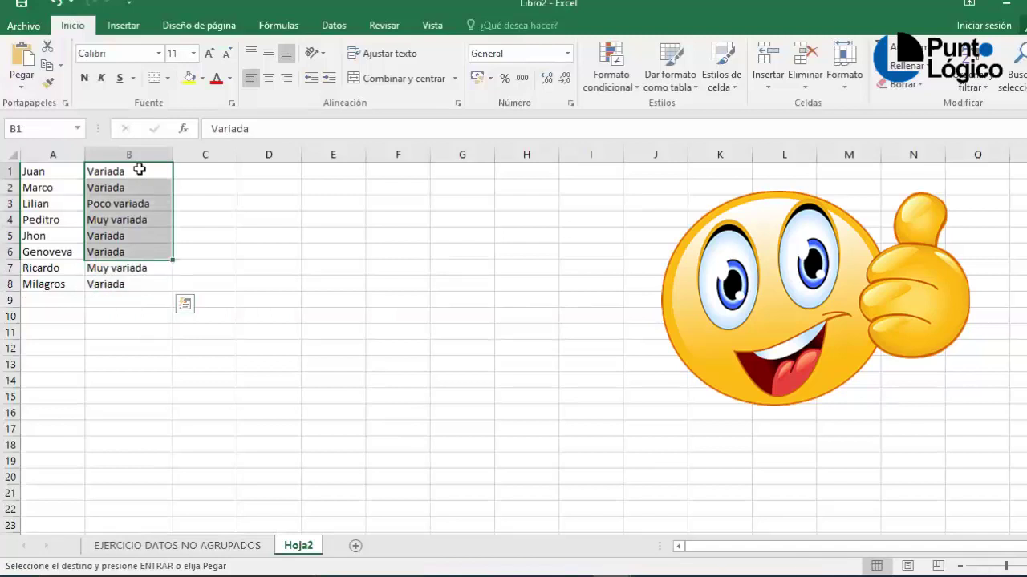
pyautogui.click(136, 189)
pyautogui.click(137, 204)
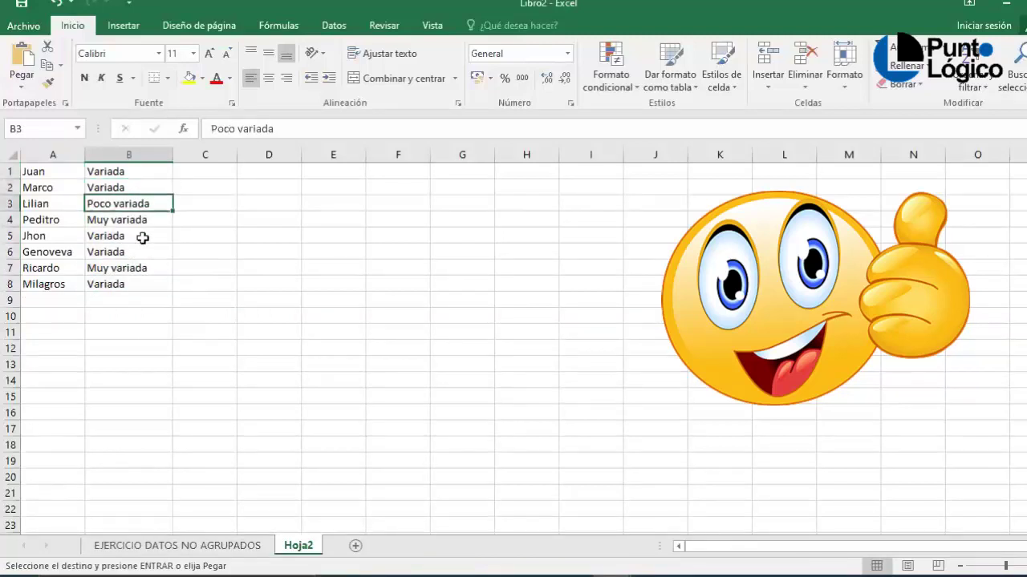
pyautogui.click(121, 220)
pyautogui.click(132, 238)
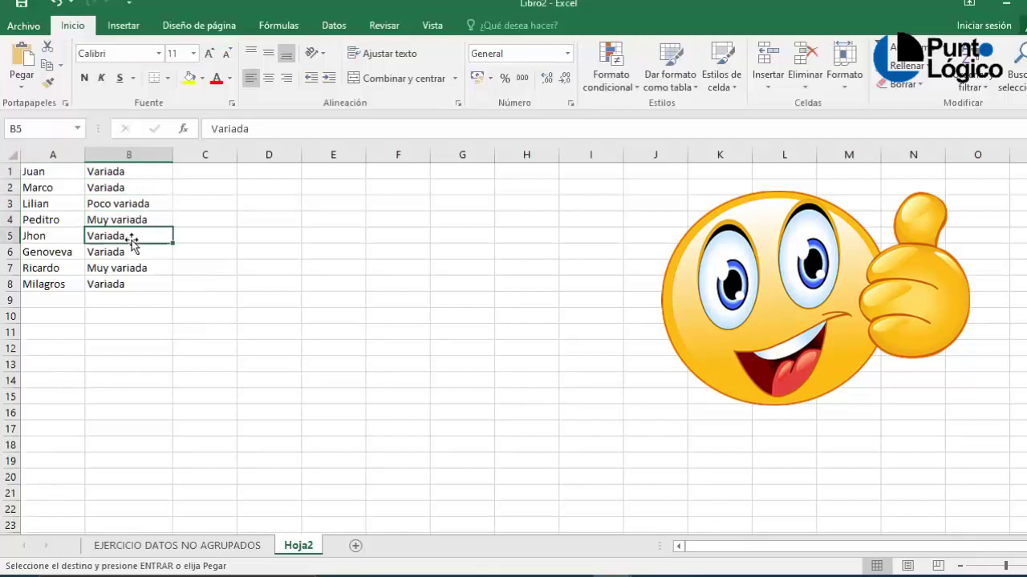
pyautogui.click(115, 205)
pyautogui.click(122, 219)
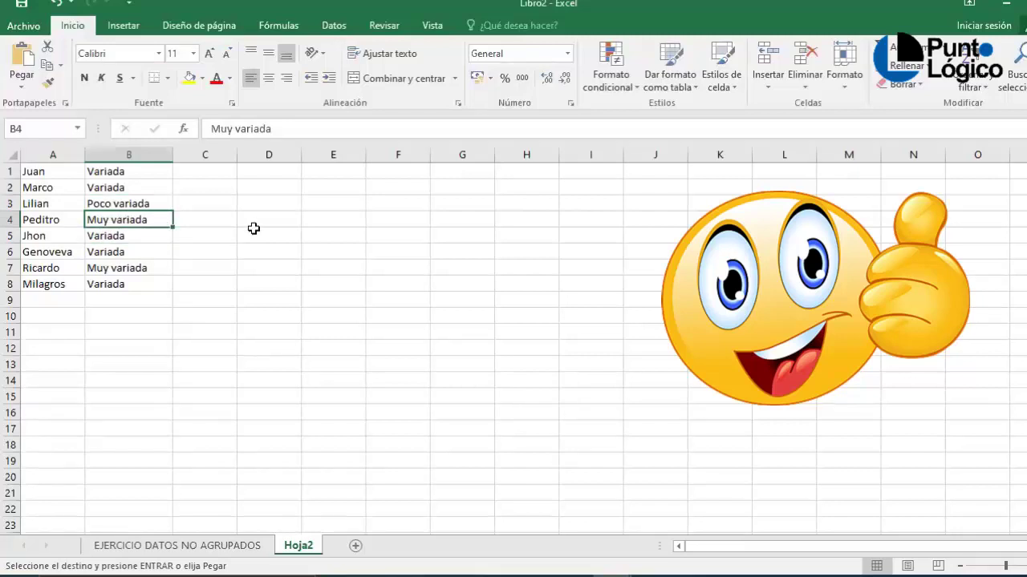
# Widen column D and enter the heading "Etiquetas" in cell D2
pyautogui.click(329, 171)
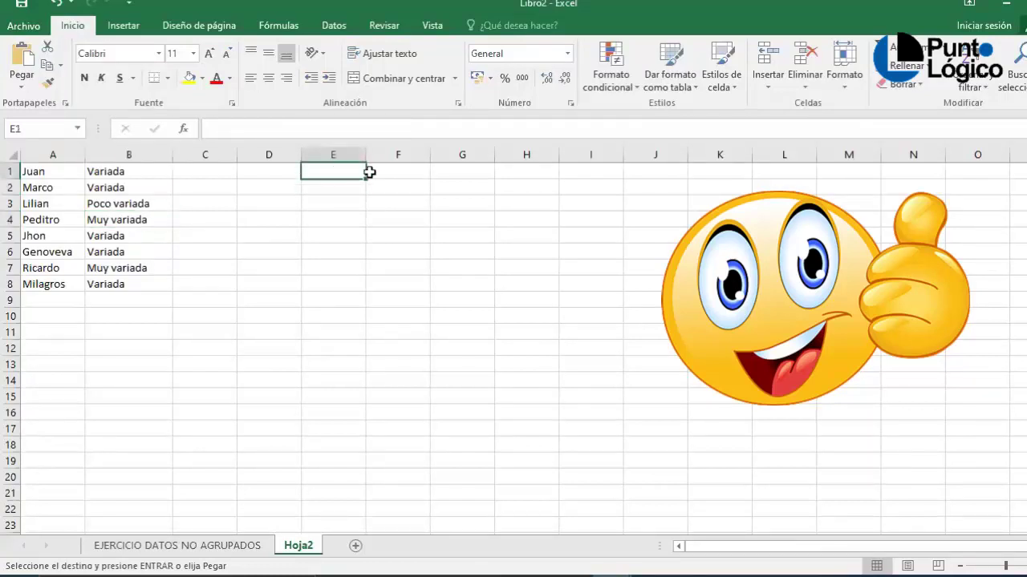
pyautogui.moveTo(366, 159); pyautogui.dragTo(566, 149)
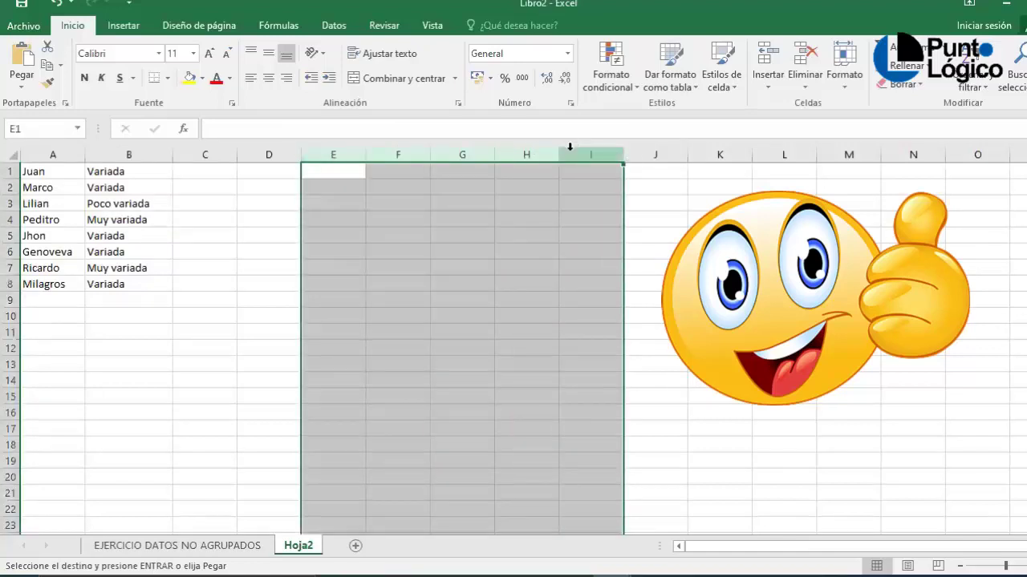
pyautogui.moveTo(362, 157)
pyautogui.mouseDown()
pyautogui.moveTo(344, 151)
pyautogui.moveTo(377, 153)
pyautogui.mouseUp()
pyautogui.click(270, 155)
pyautogui.click(298, 188)
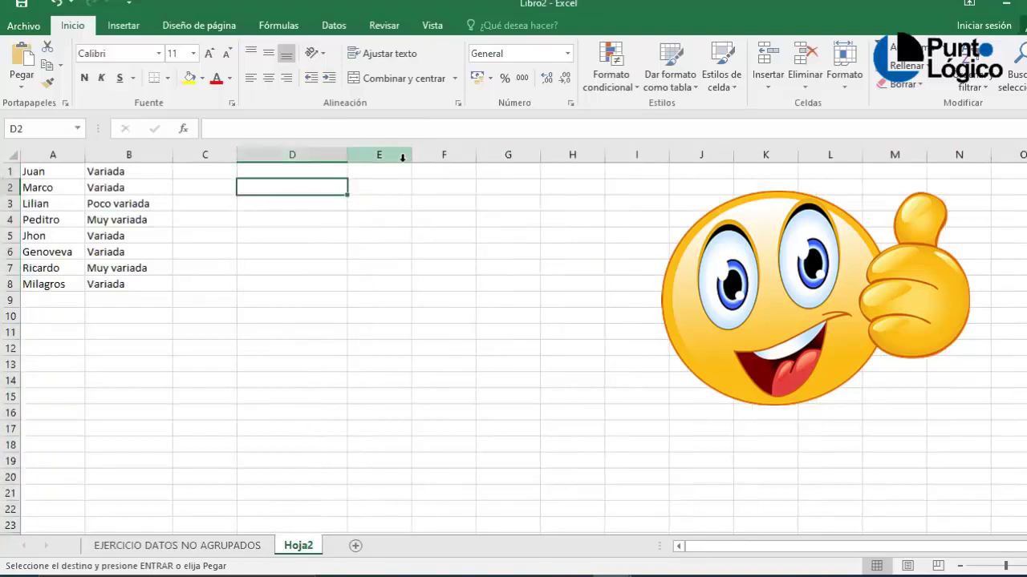
pyautogui.write('Etiquetas')
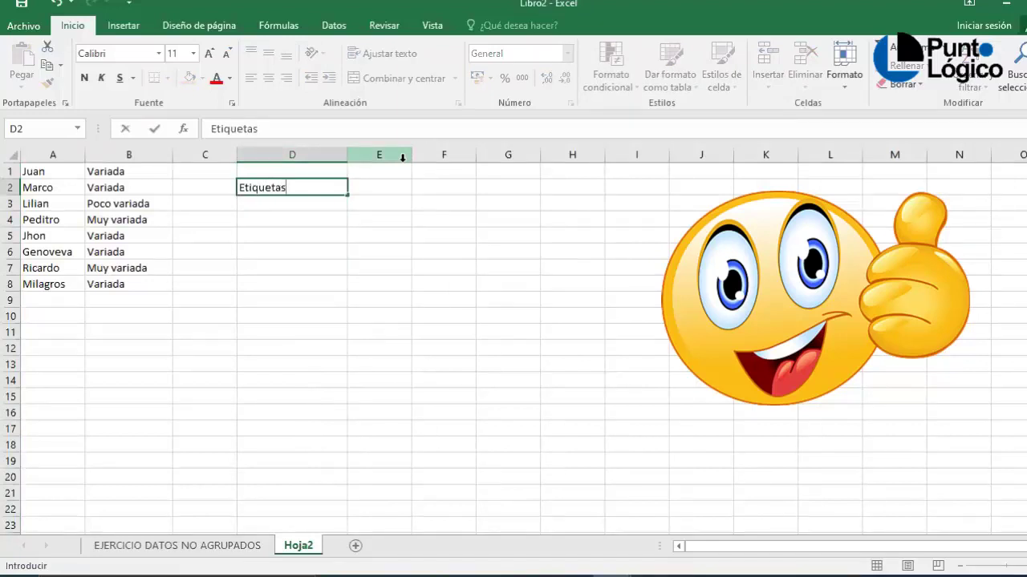
pyautogui.press('Return')
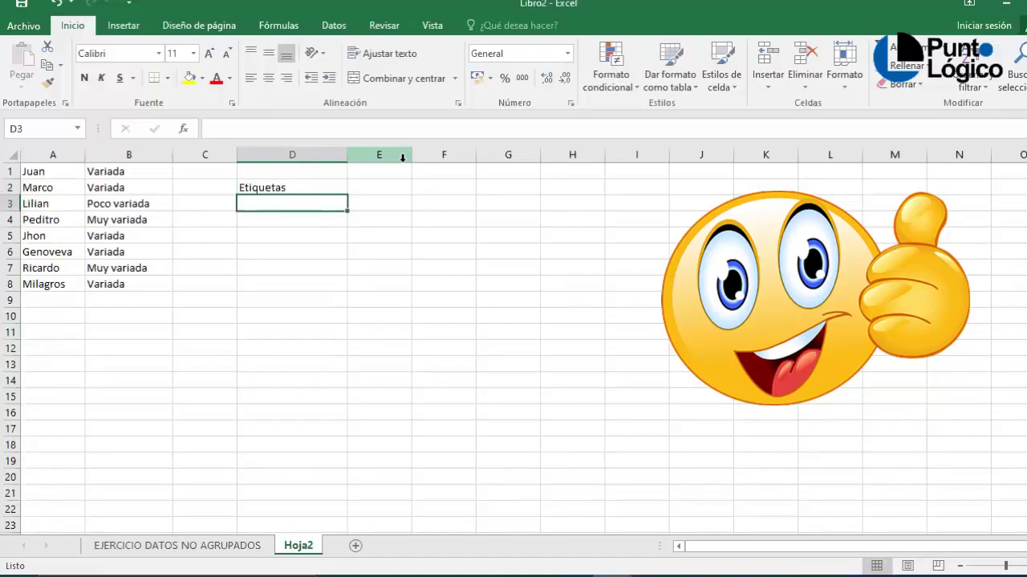
# List the response categories "Poco variada", "Variada" and "Muy variada" in cells D3 to D5
pyautogui.write('Var')
pyautogui.press('BackSpace')
pyautogui.press('BackSpace')
pyautogui.write('Poc')
pyautogui.press('BackSpace')
pyautogui.press('BackSpace')
pyautogui.write('oco V')
pyautogui.press('BackSpace')
pyautogui.write('variada')
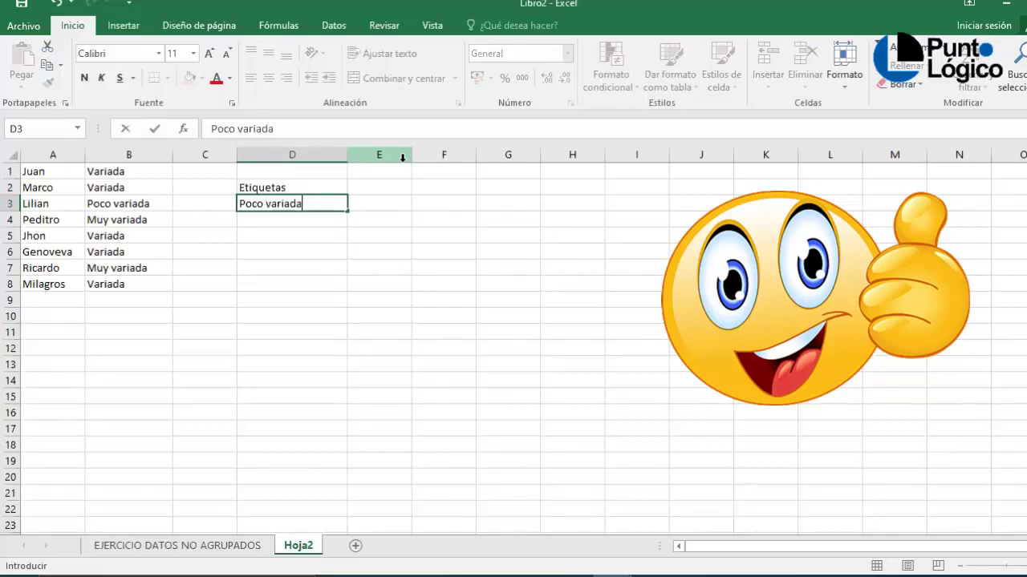
pyautogui.press('Return')
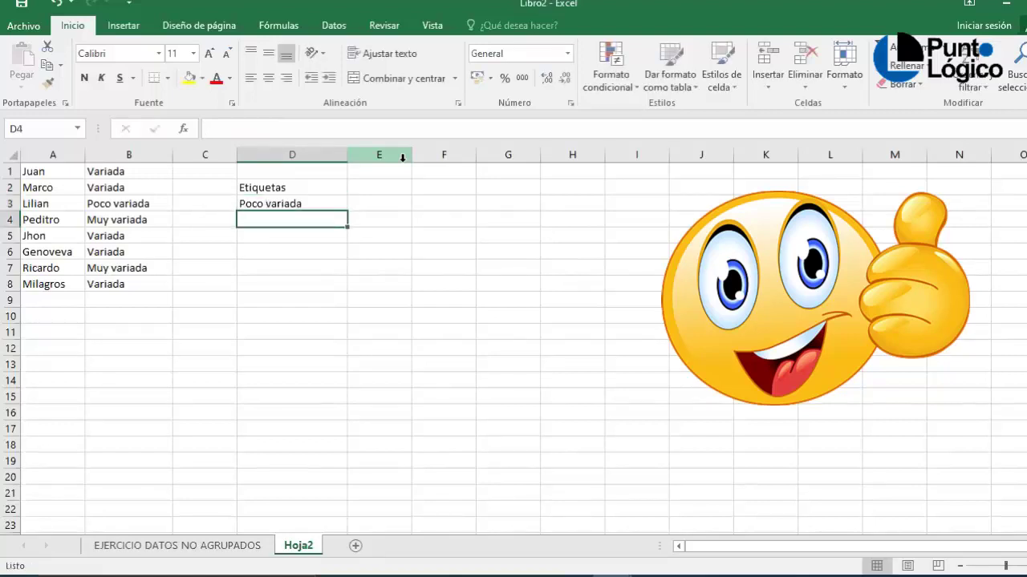
pyautogui.write('Var')
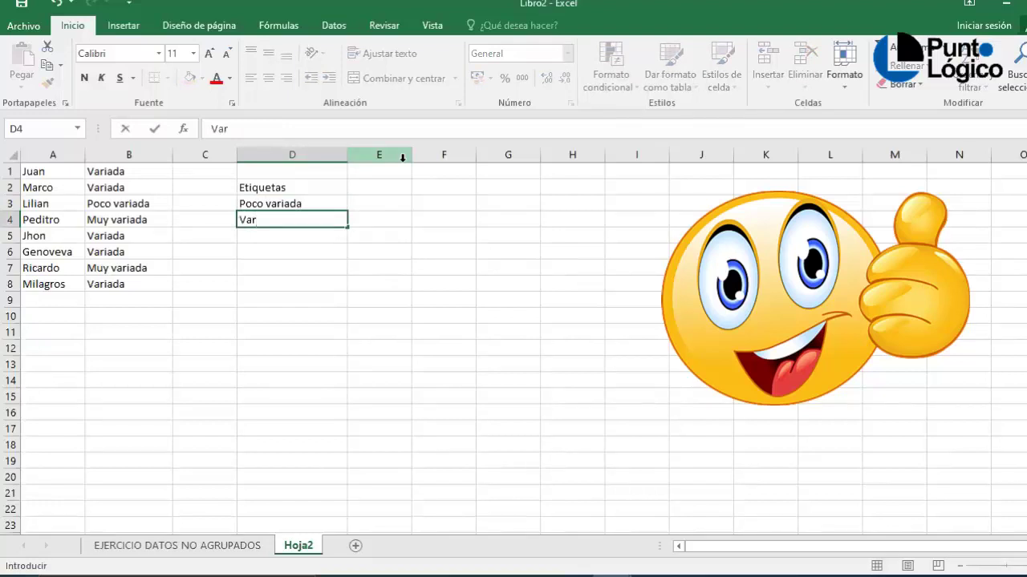
pyautogui.write('iada')
pyautogui.press('Return')
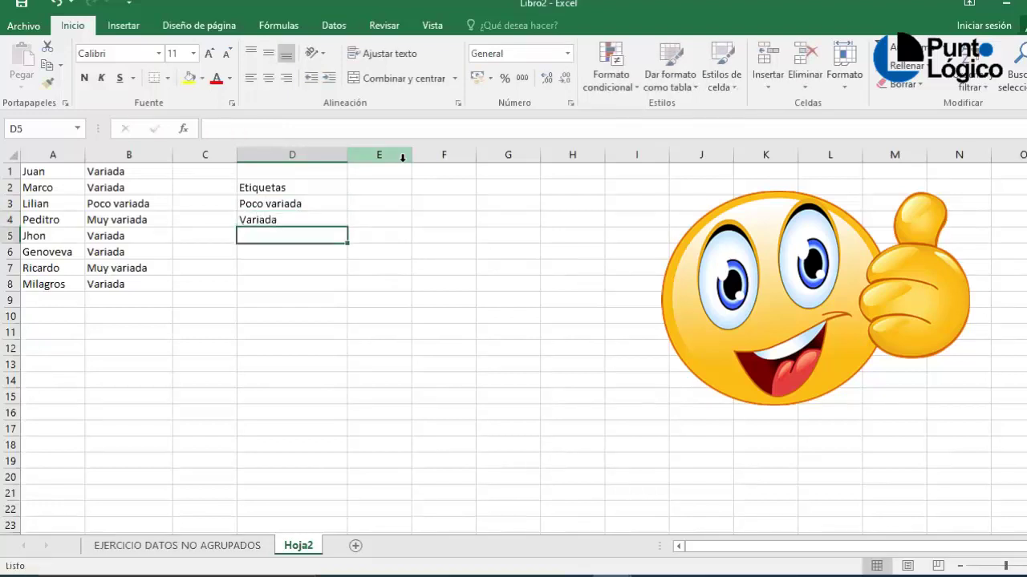
pyautogui.write('Muy variada')
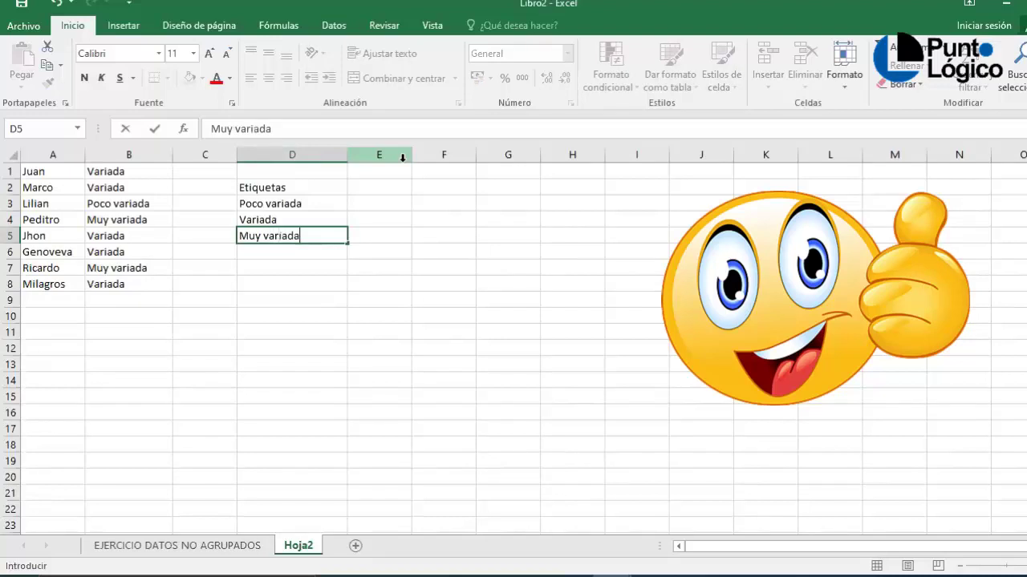
pyautogui.press('Return')
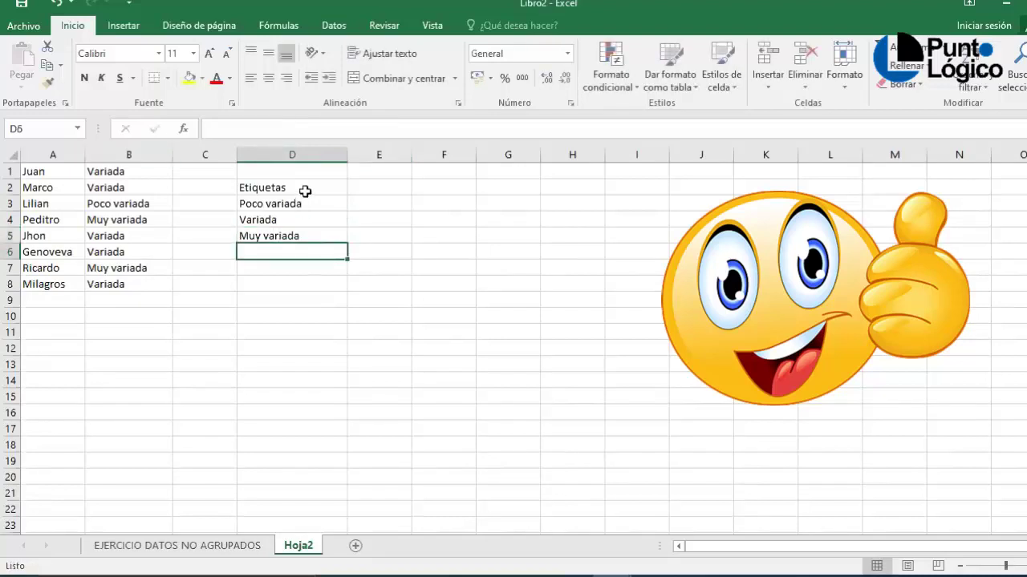
# Enter the heading "Frecuencia Absoluta" in cell E2 and widen column E to fit it
pyautogui.click(365, 187)
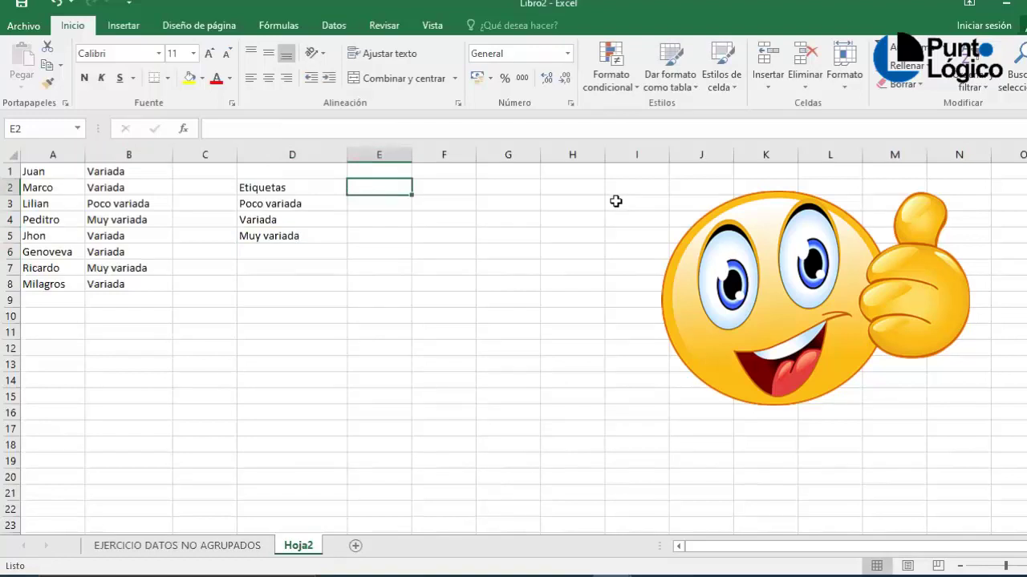
pyautogui.write('Frecuencia')
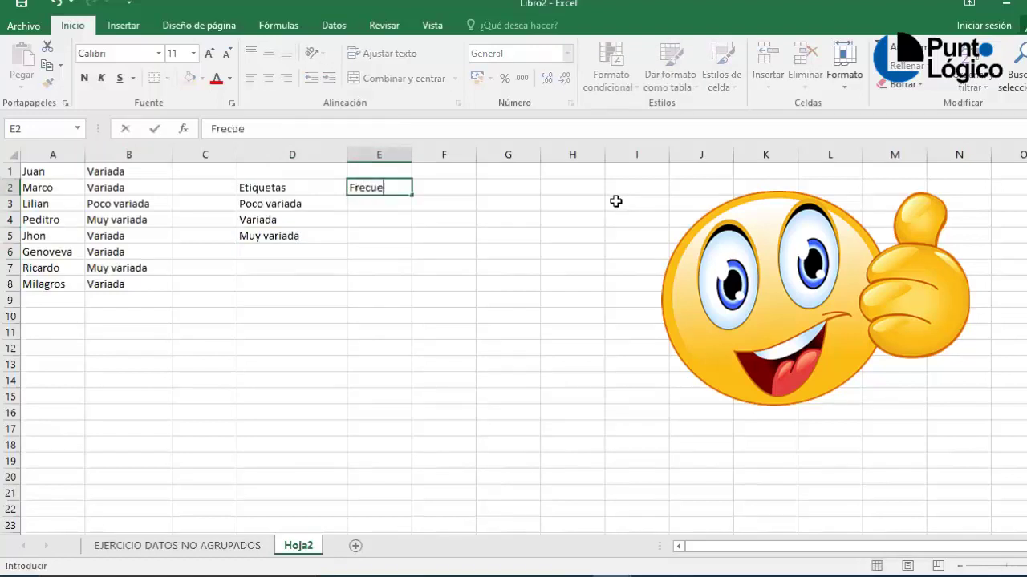
pyautogui.write('sol')
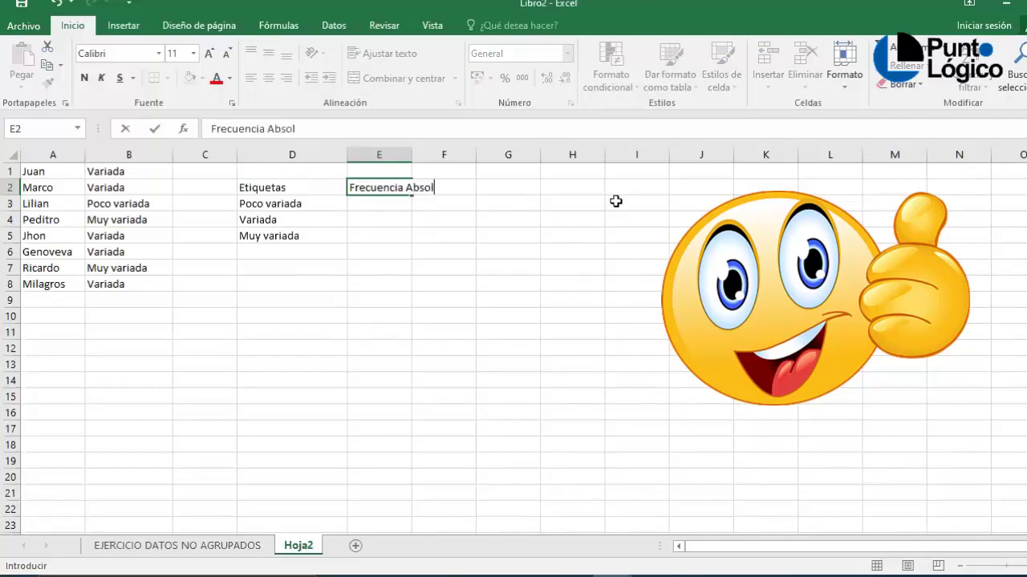
pyautogui.write('uta')
pyautogui.click(519, 293)
pyautogui.moveTo(411, 150); pyautogui.dragTo(473, 153)
pyautogui.click(408, 204)
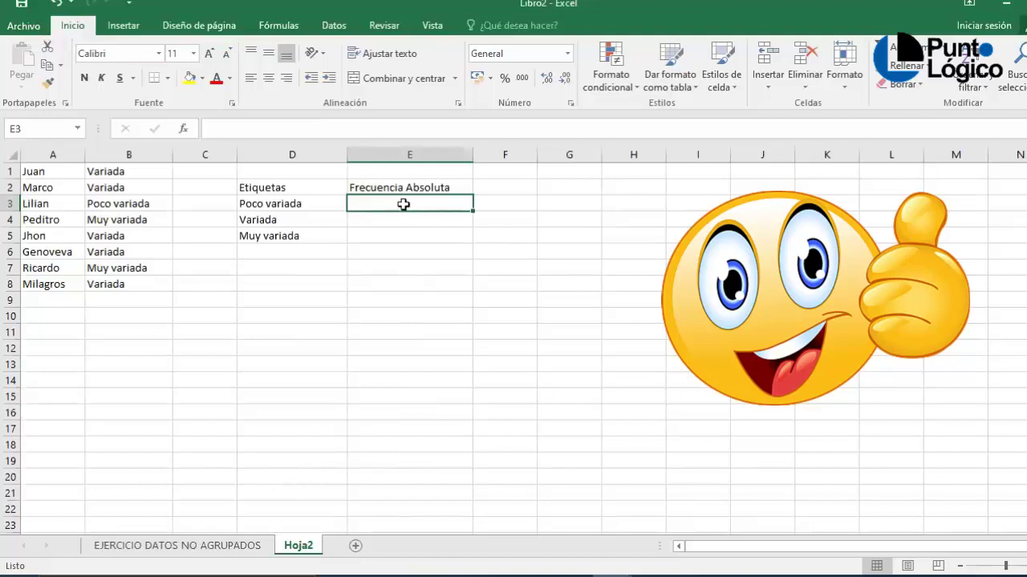
pyautogui.click(133, 173)
pyautogui.click(134, 191)
pyautogui.click(295, 203)
pyautogui.click(359, 205)
pyautogui.click(110, 204)
pyautogui.click(368, 203)
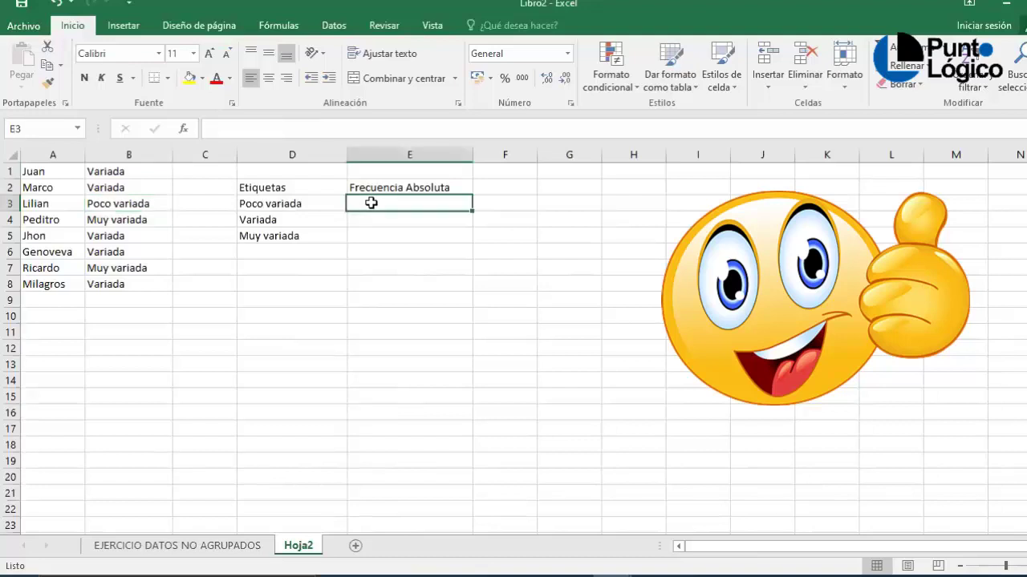
pyautogui.write('1')
pyautogui.click(413, 251)
pyautogui.click(393, 211)
# Start a CONTAR.SI formula in cell E3 with the answers B1:B8 as its range
pyautogui.click(411, 205)
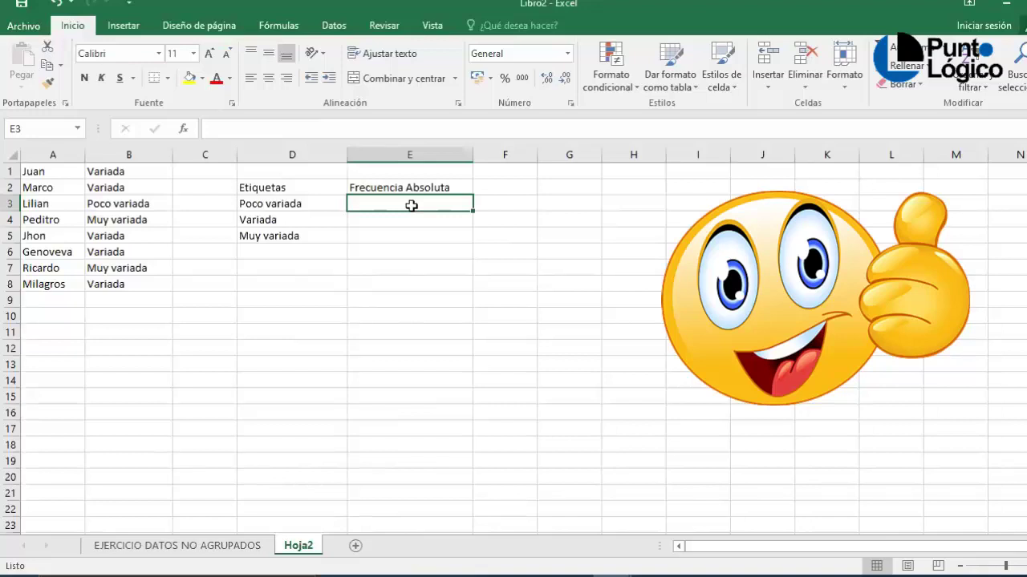
pyautogui.write('=')
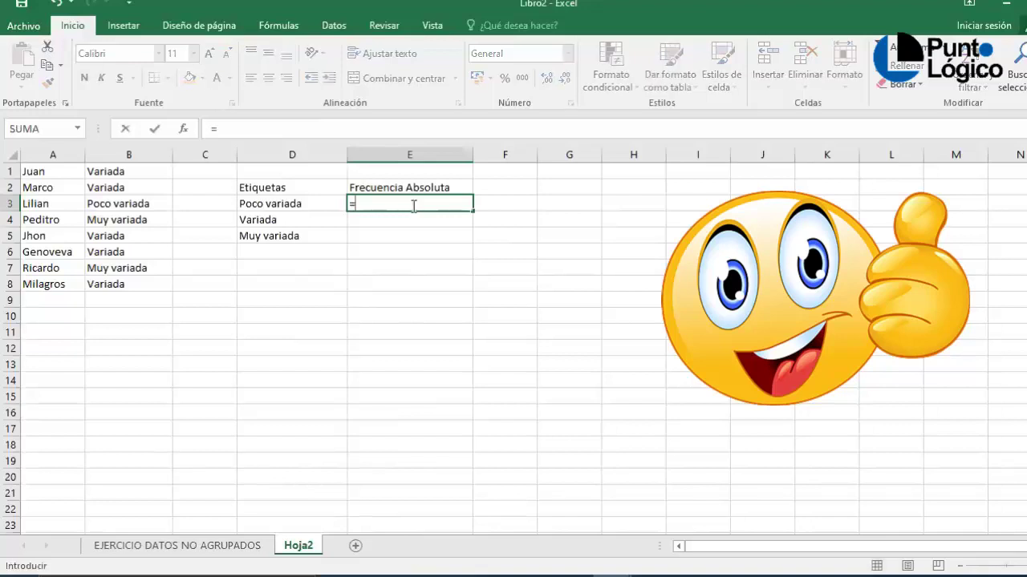
pyautogui.write('con')
pyautogui.press('BackSpace')
pyautogui.press('BackSpace')
pyautogui.press('BackSpace')
pyautogui.write('CONTAR')
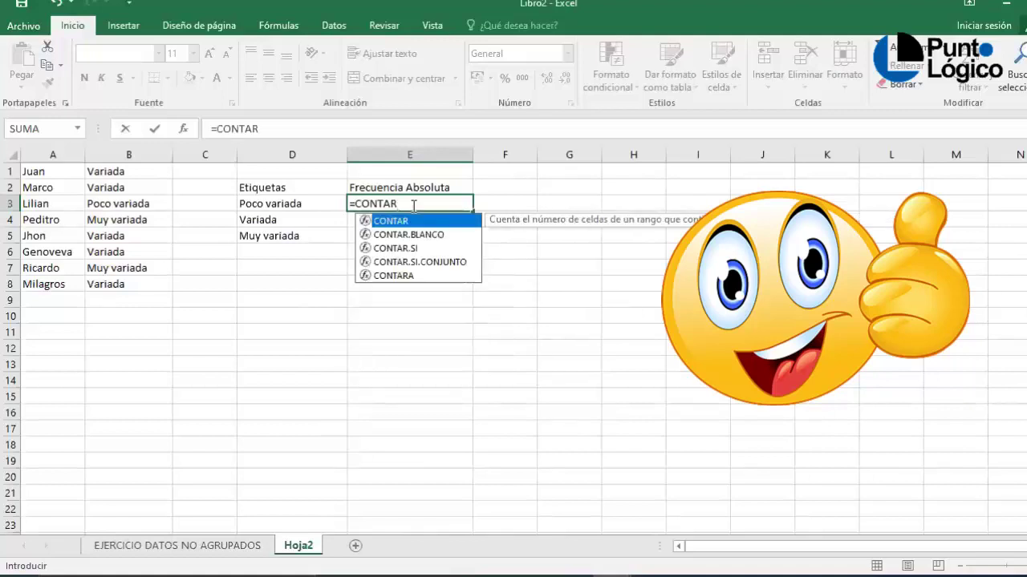
pyautogui.write('.SI')
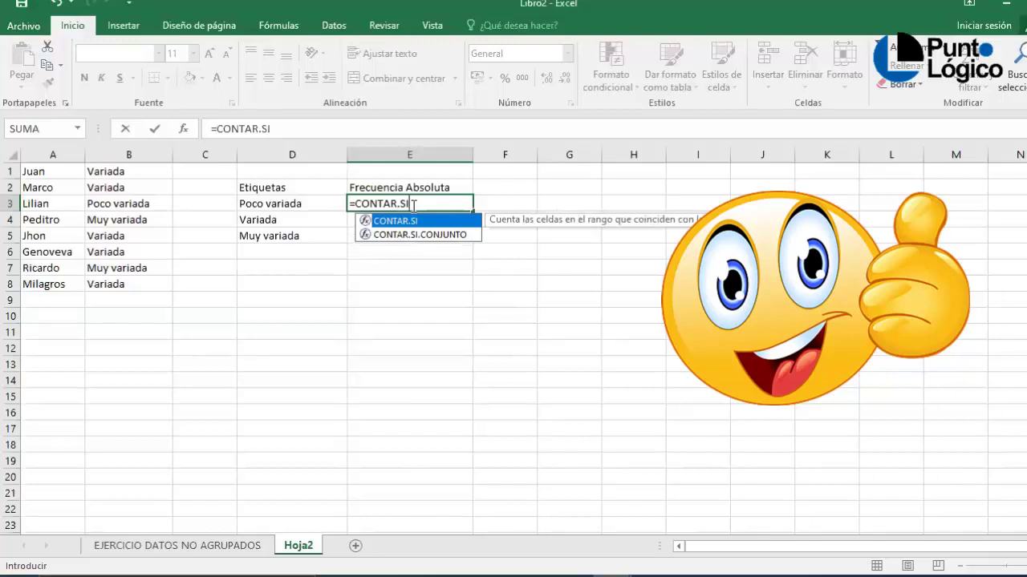
pyautogui.write('(')
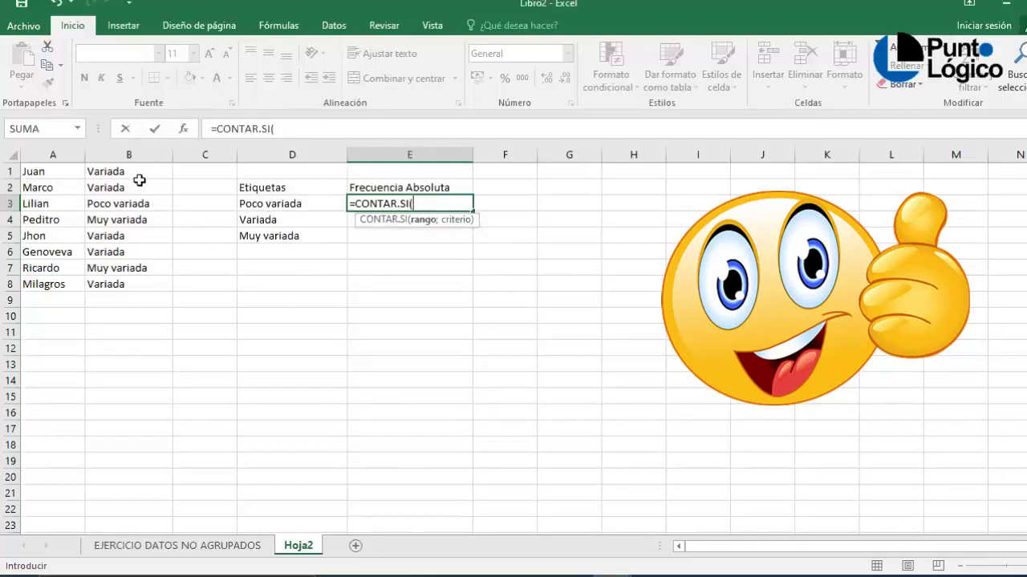
pyautogui.click(309, 131)
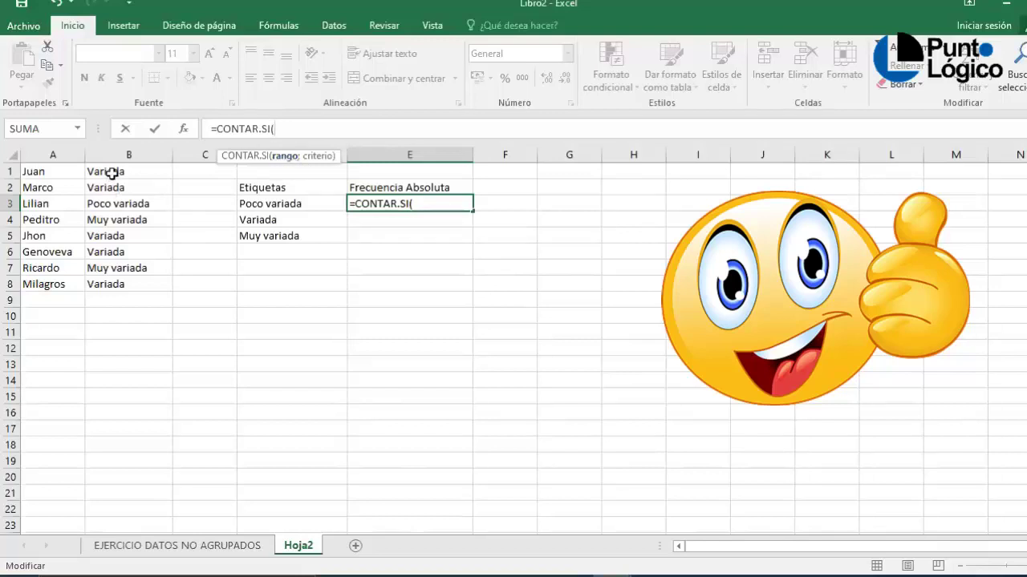
pyautogui.moveTo(121, 168); pyautogui.dragTo(118, 285)
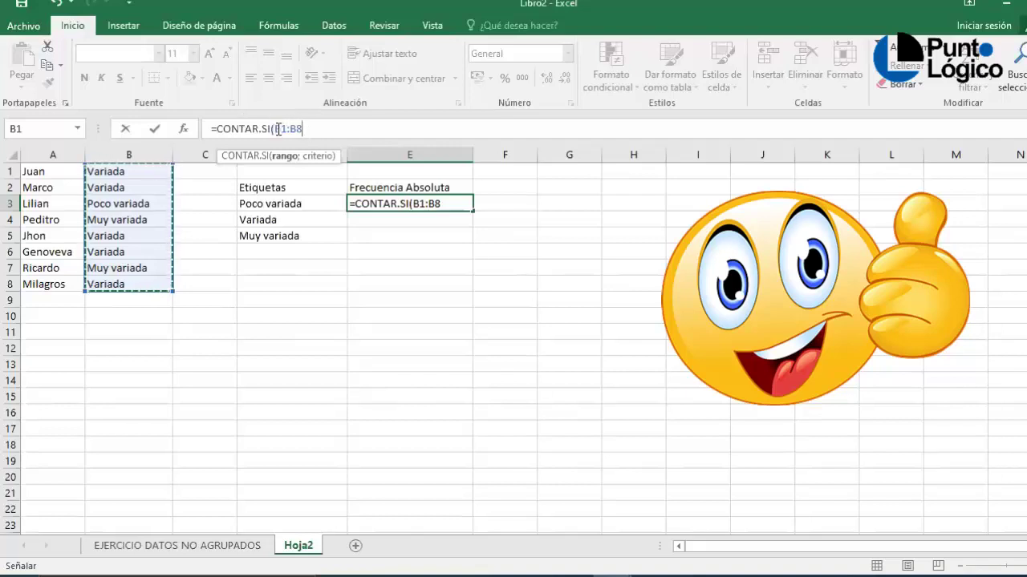
# Make the formula's range absolute as $B$1:$B$8 and complete it with D3 as the criterion
pyautogui.click(274, 129)
pyautogui.write('$')
pyautogui.press('Right')
pyautogui.write('$')
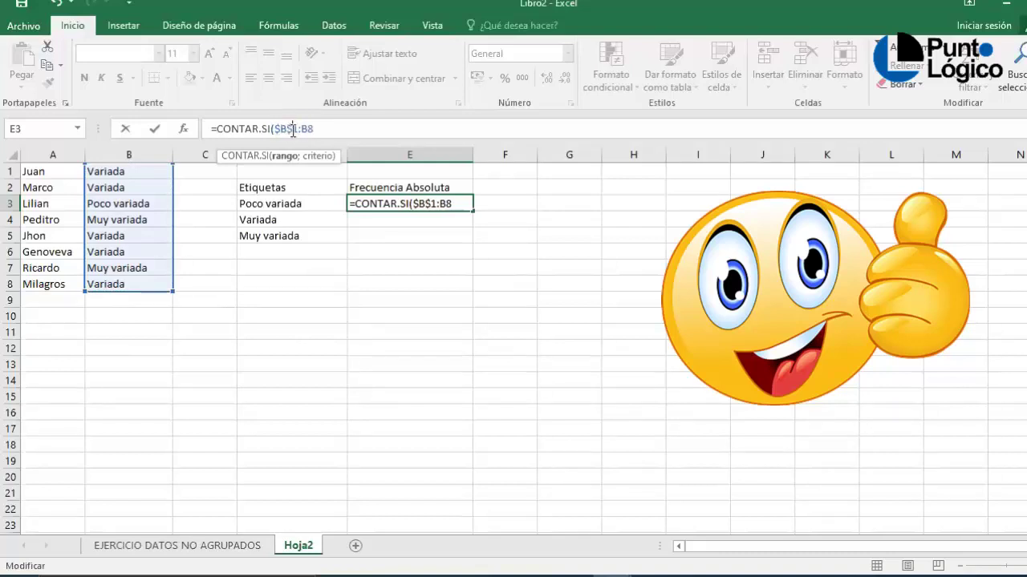
pyautogui.press('Right')
pyautogui.press('Right')
pyautogui.write('$')
pyautogui.press('Right')
pyautogui.write('$')
pyautogui.write(';')
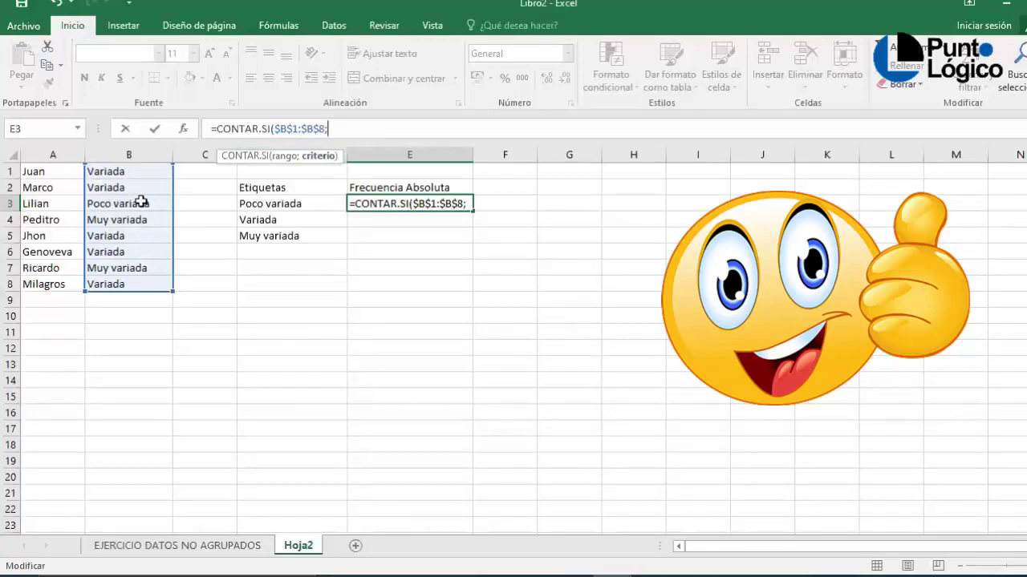
pyautogui.click(272, 205)
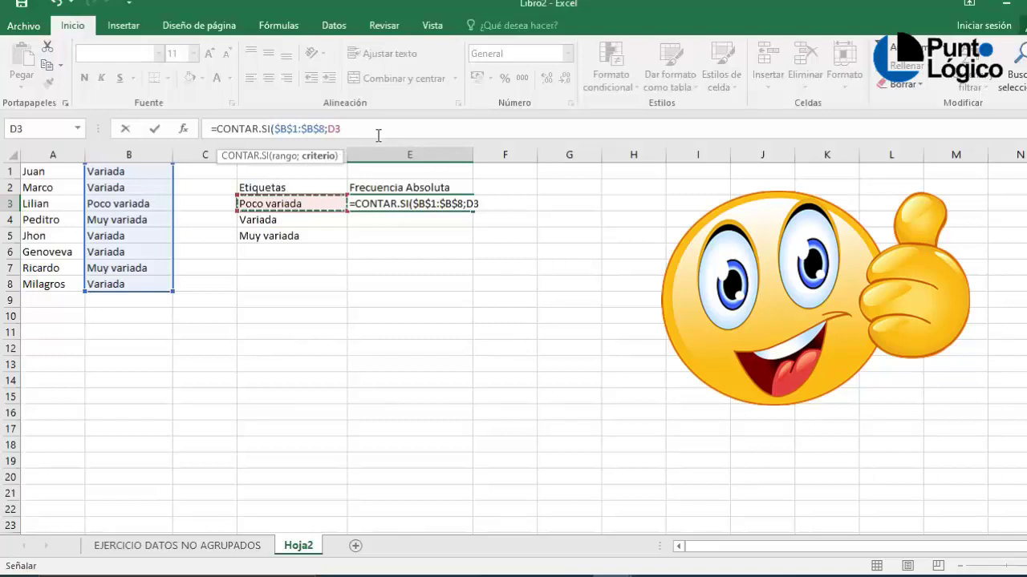
pyautogui.write(')')
pyautogui.press('Return')
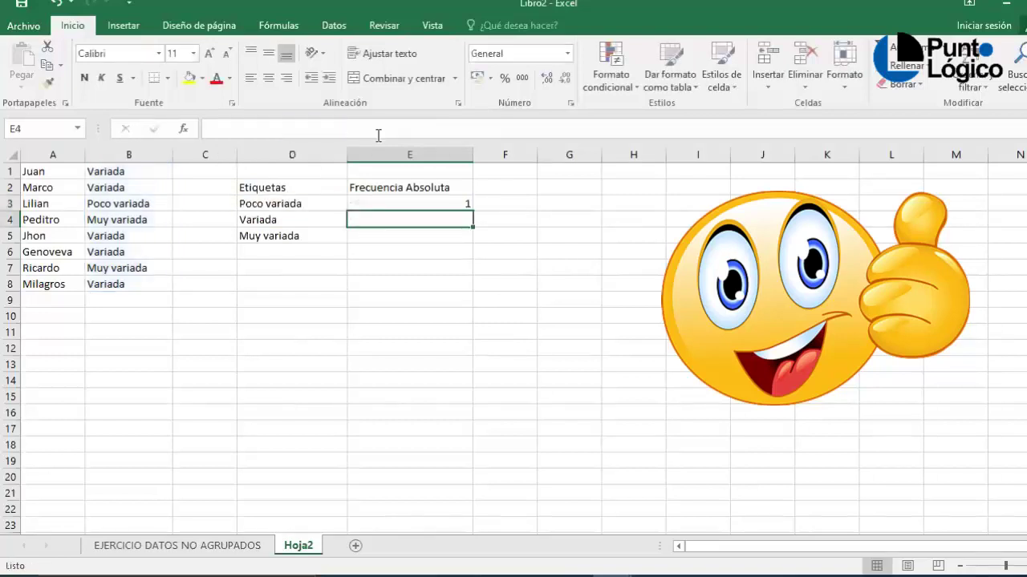
# Center the count in E3 and fill its formula down to E5
pyautogui.click(418, 202)
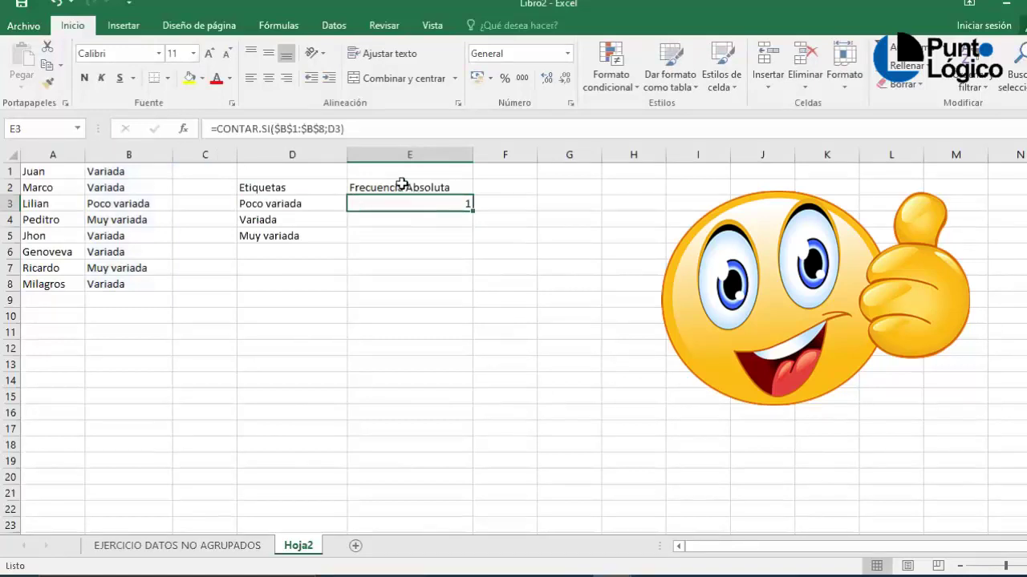
pyautogui.click(268, 77)
pyautogui.moveTo(471, 212); pyautogui.dragTo(472, 212)
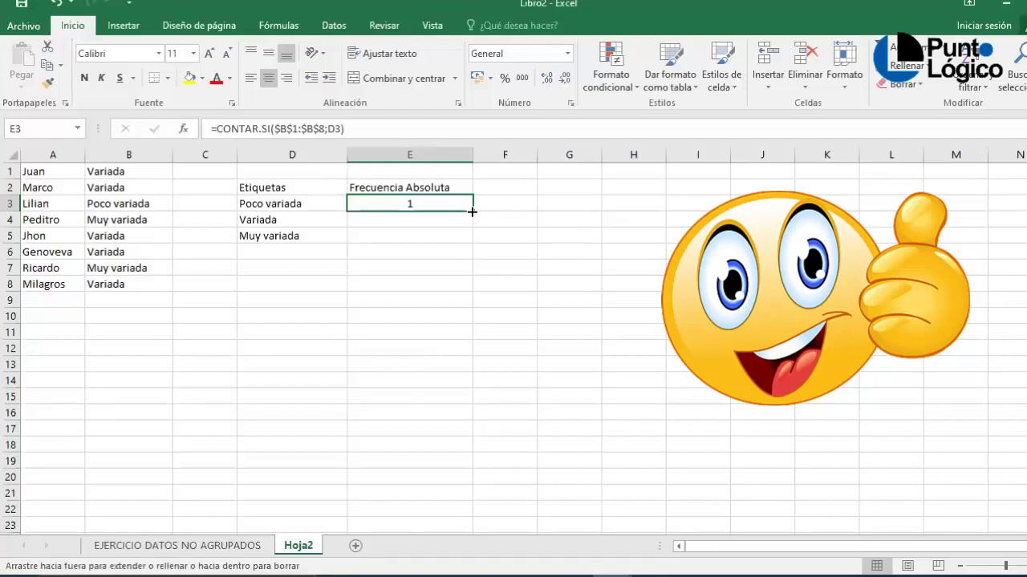
pyautogui.moveTo(472, 212); pyautogui.dragTo(471, 242)
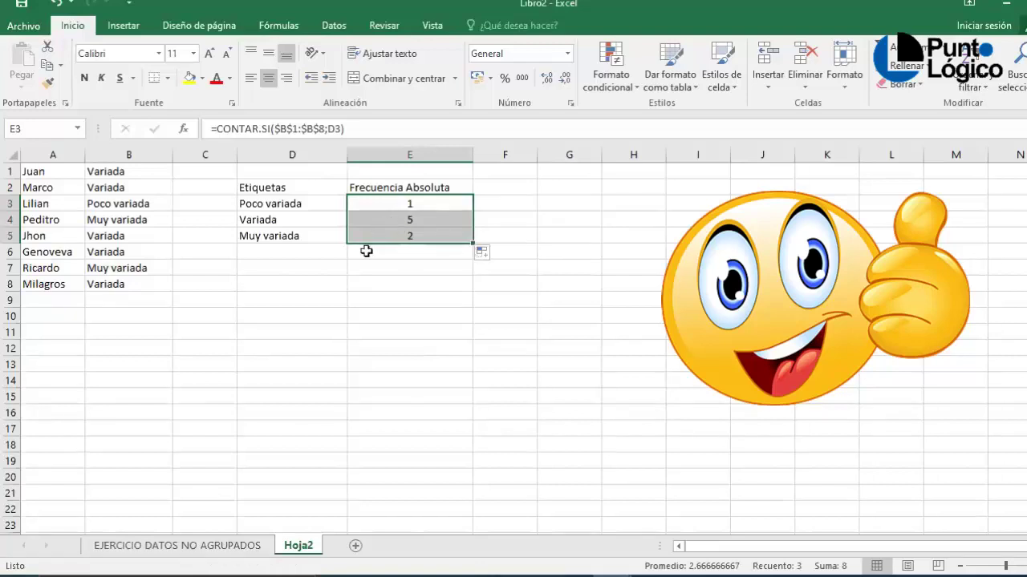
# Add the sum of E3:E5 in cell E6 and center it
pyautogui.click(892, 62)
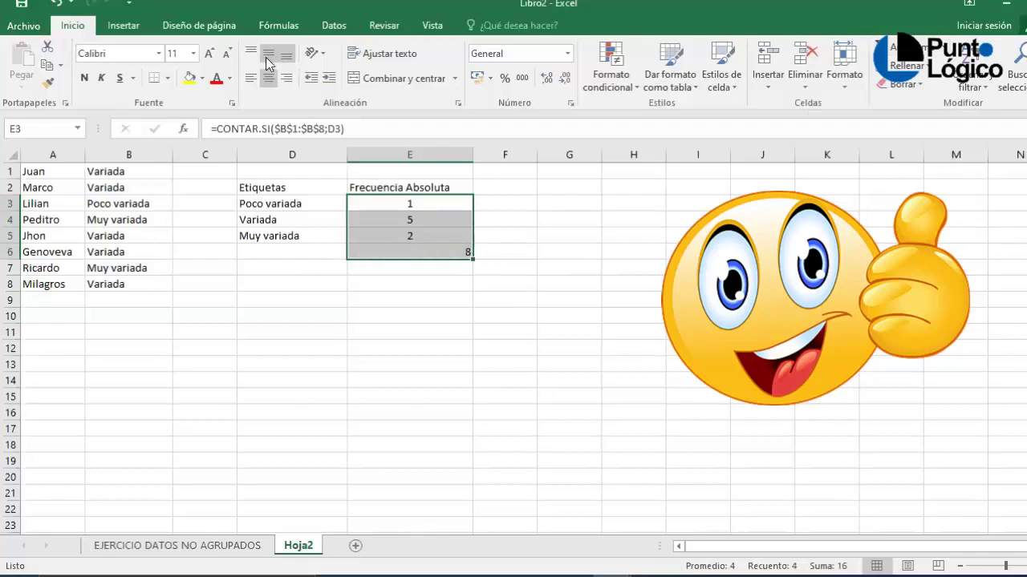
pyautogui.click(268, 78)
pyautogui.click(268, 79)
pyautogui.click(429, 253)
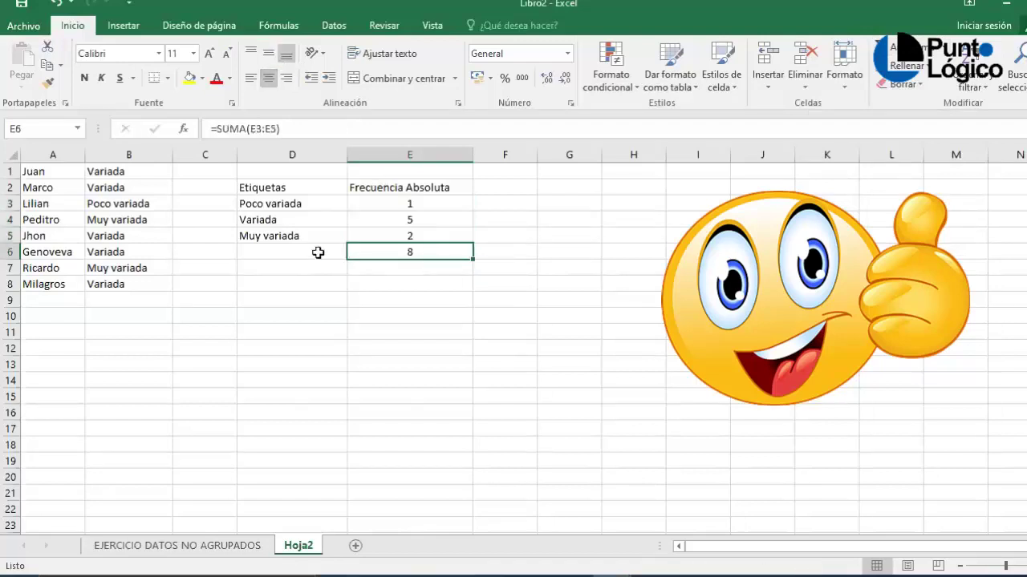
# Label the sum row "TOTALES" in cell D6
pyautogui.click(317, 253)
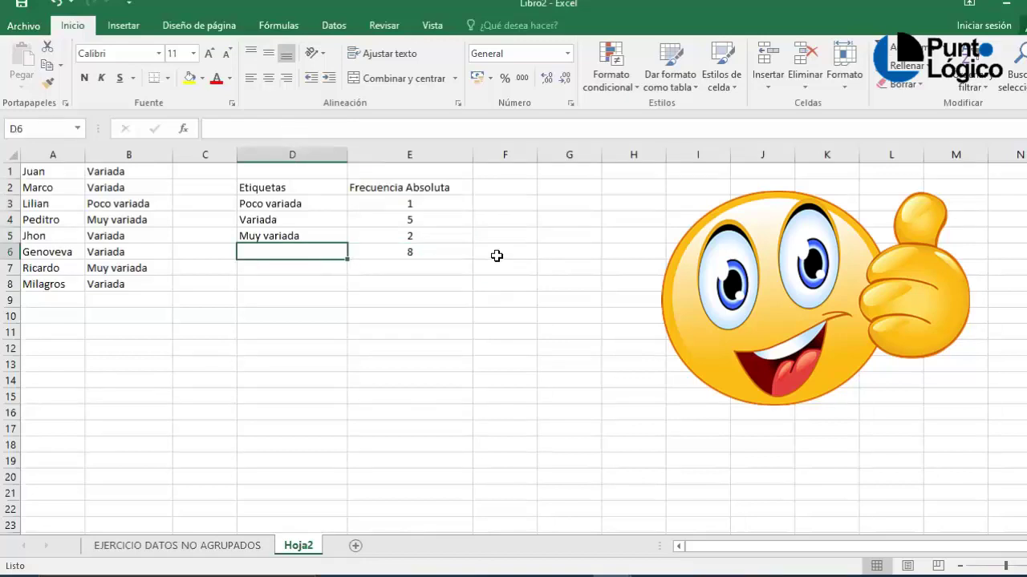
pyautogui.write('total')
pyautogui.press('BackSpace')
pyautogui.press('BackSpace')
pyautogui.press('BackSpace')
pyautogui.press('BackSpace')
pyautogui.press('BackSpace')
pyautogui.write('to')
pyautogui.press('BackSpace')
pyautogui.press('BackSpace')
pyautogui.write('T')
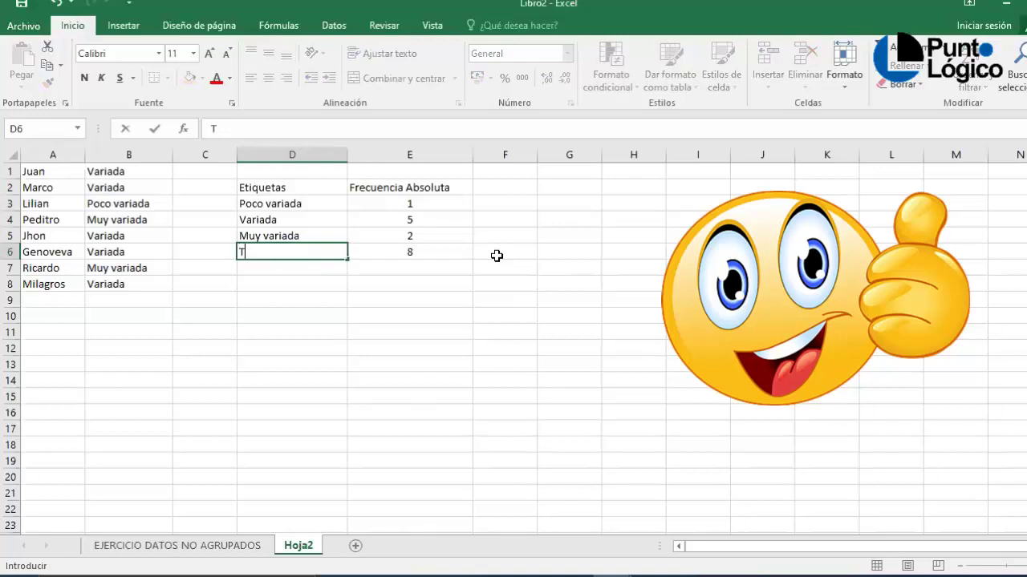
pyautogui.write('OTALES')
pyautogui.press('Tab')
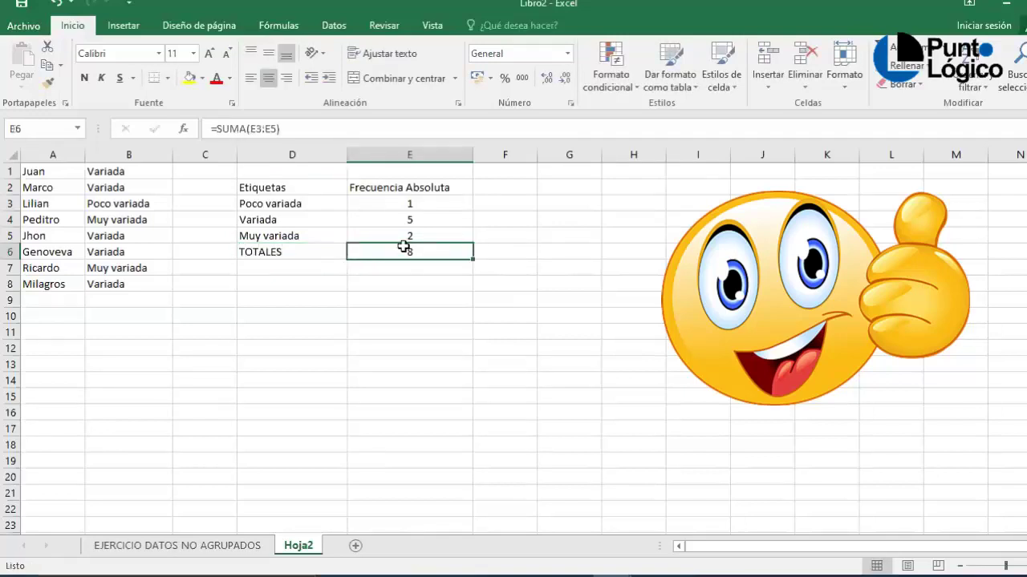
# Extend the heading in cell E2 to "Frecuencia Absoluta (fi)"
pyautogui.click(416, 193)
pyautogui.click(328, 129)
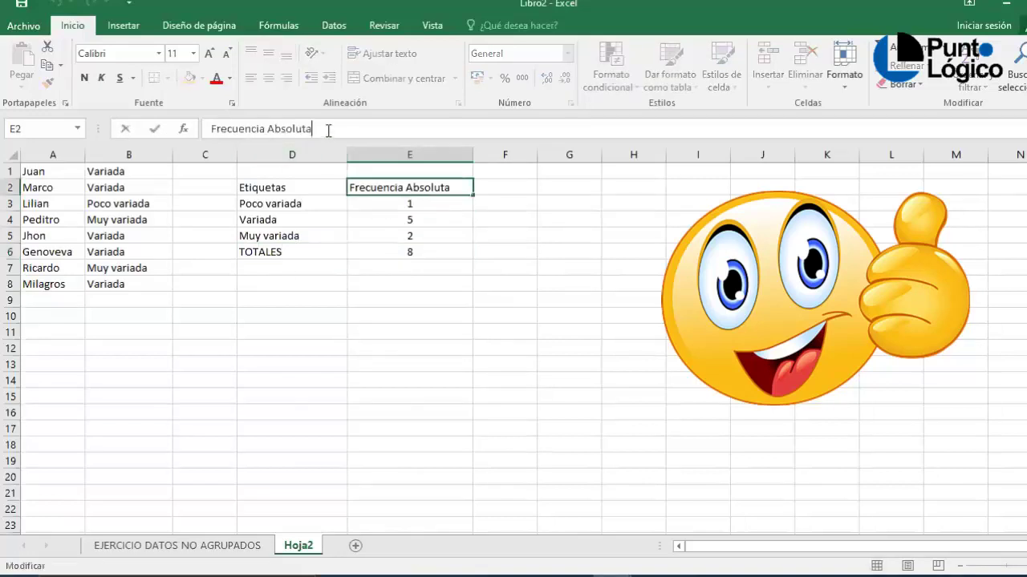
pyautogui.write('(Fi')
pyautogui.press('BackSpace')
pyautogui.press('BackSpace')
pyautogui.write('fi)')
pyautogui.press('Return')
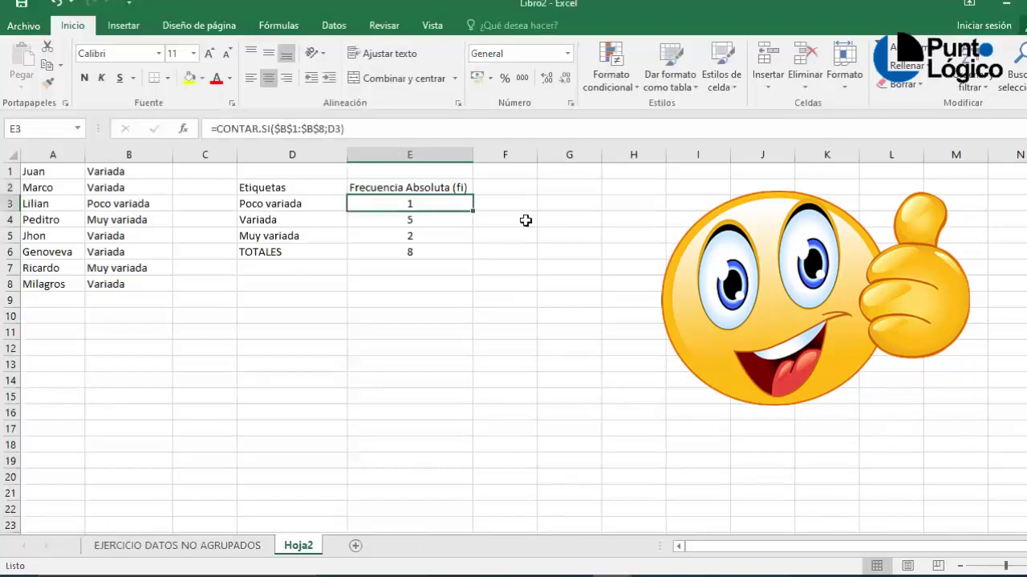
# Widen column F and enter the heading "Frecuencia relativa (hi)" in cell F2
pyautogui.click(482, 181)
pyautogui.moveTo(537, 159); pyautogui.dragTo(590, 159)
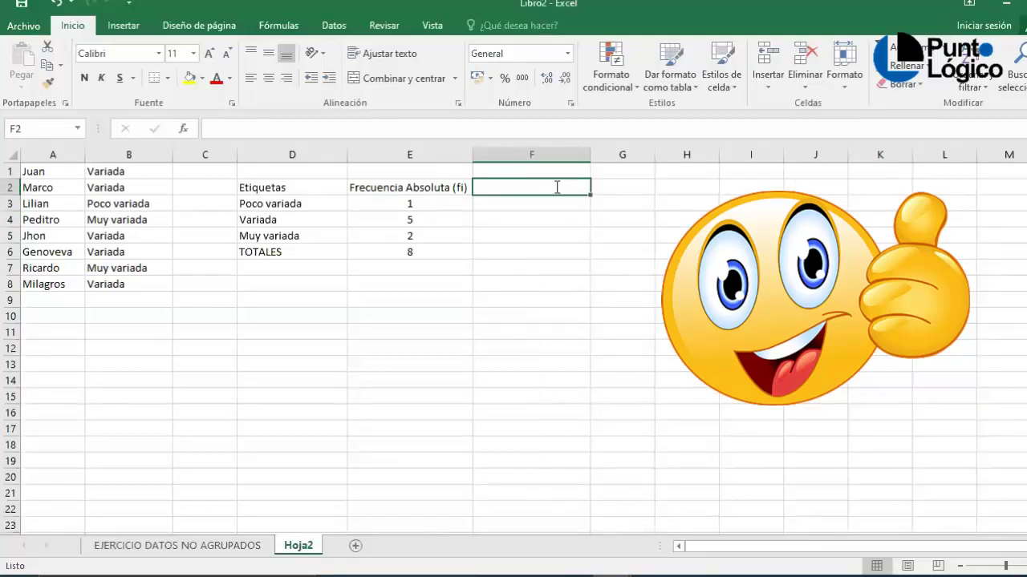
pyautogui.write('Frecuencia')
pyautogui.write('relativa (h')
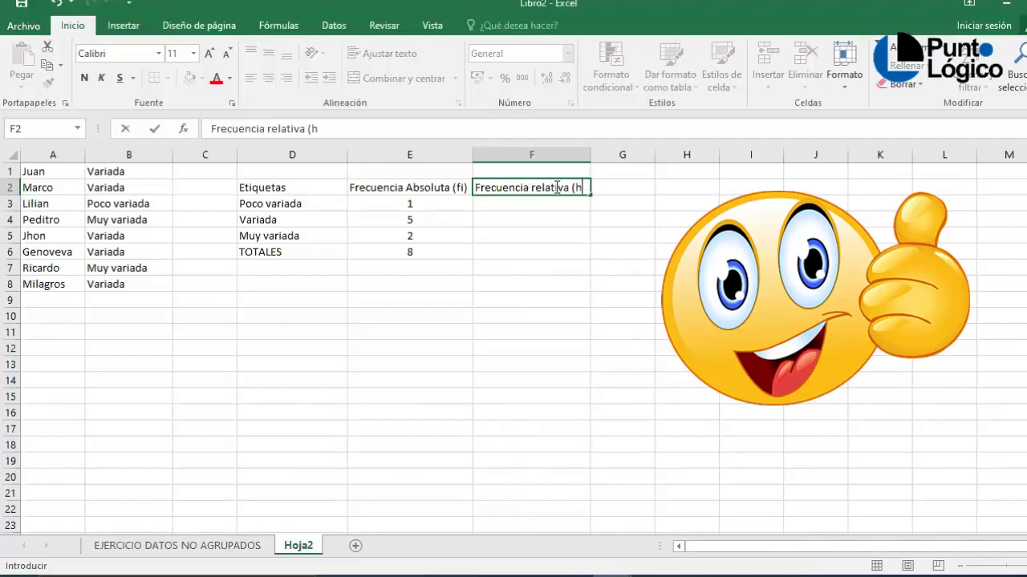
pyautogui.write('i)')
pyautogui.press('Return')
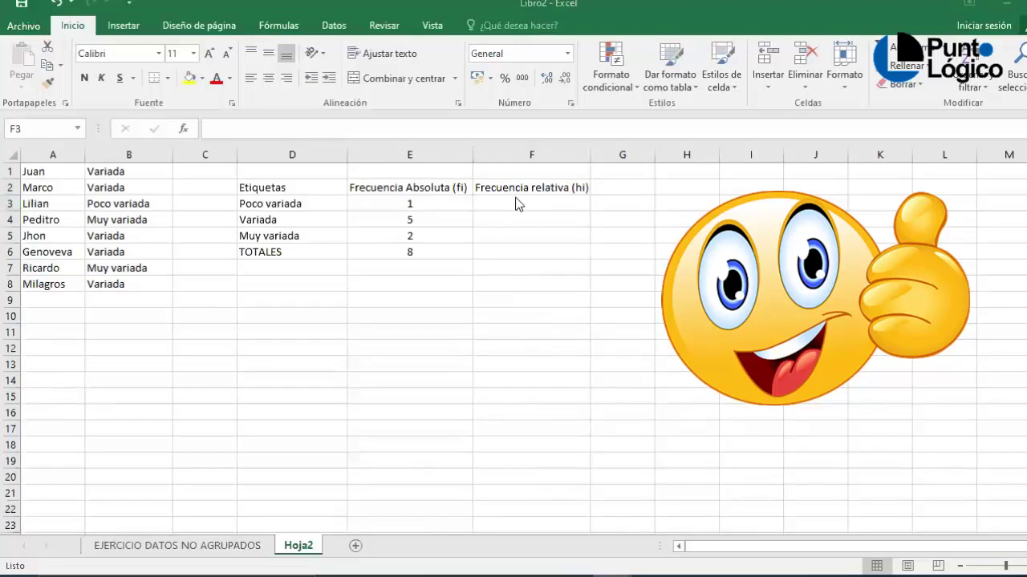
# Enter the formula =E3/$E$6 in cell F3, with an absolute reference to the total
pyautogui.click(513, 202)
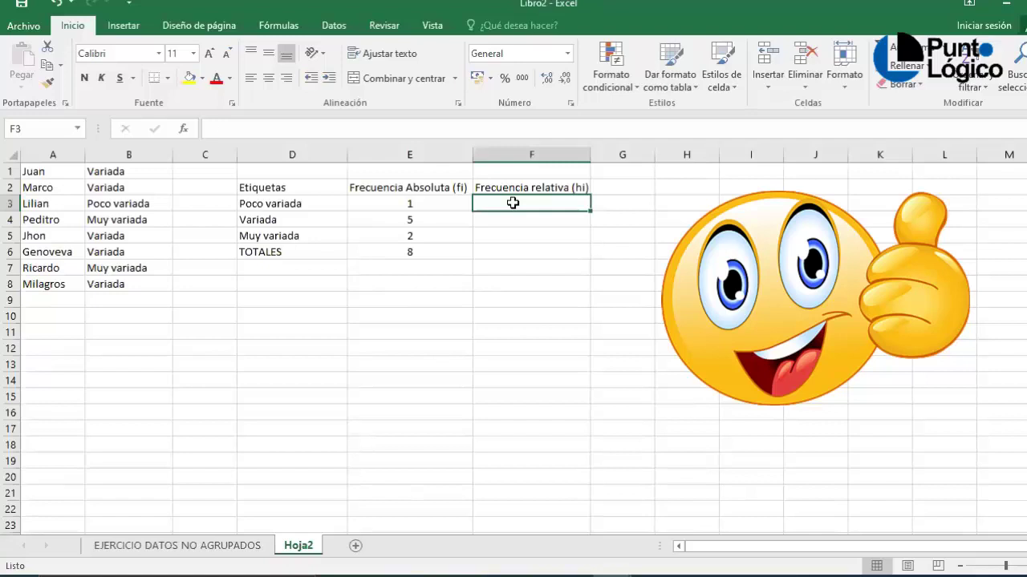
pyautogui.write('=')
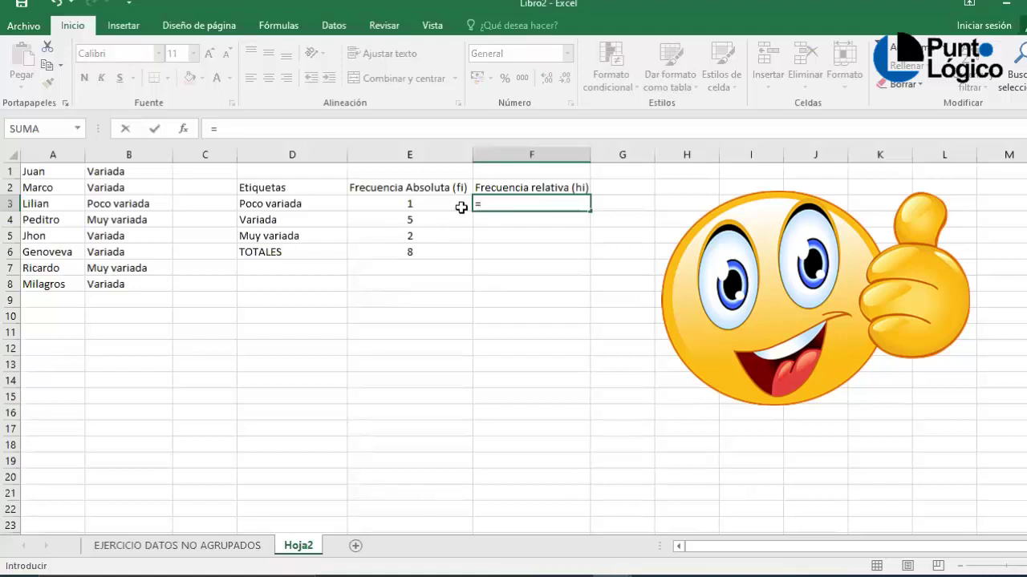
pyautogui.click(402, 205)
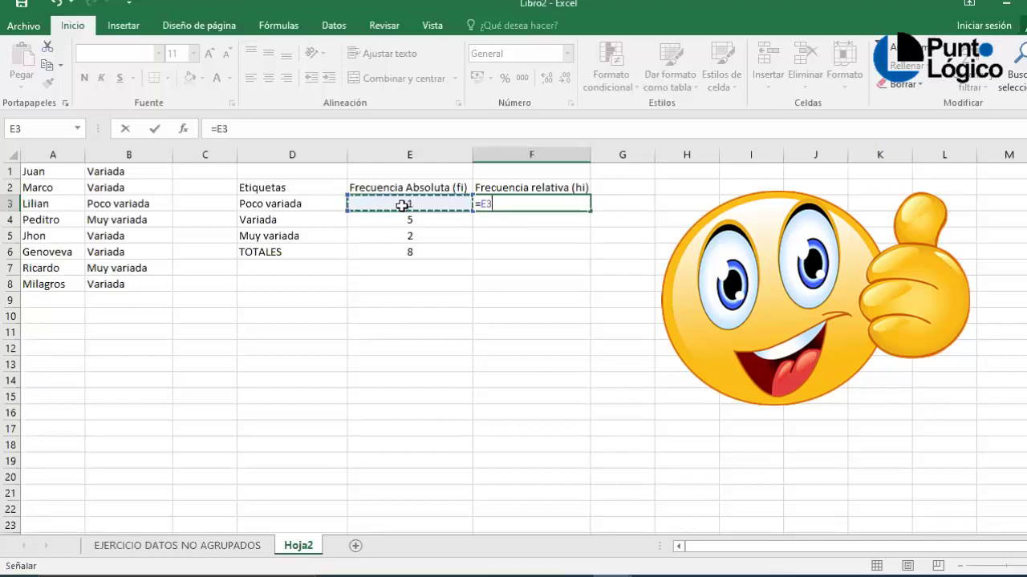
pyautogui.write('/')
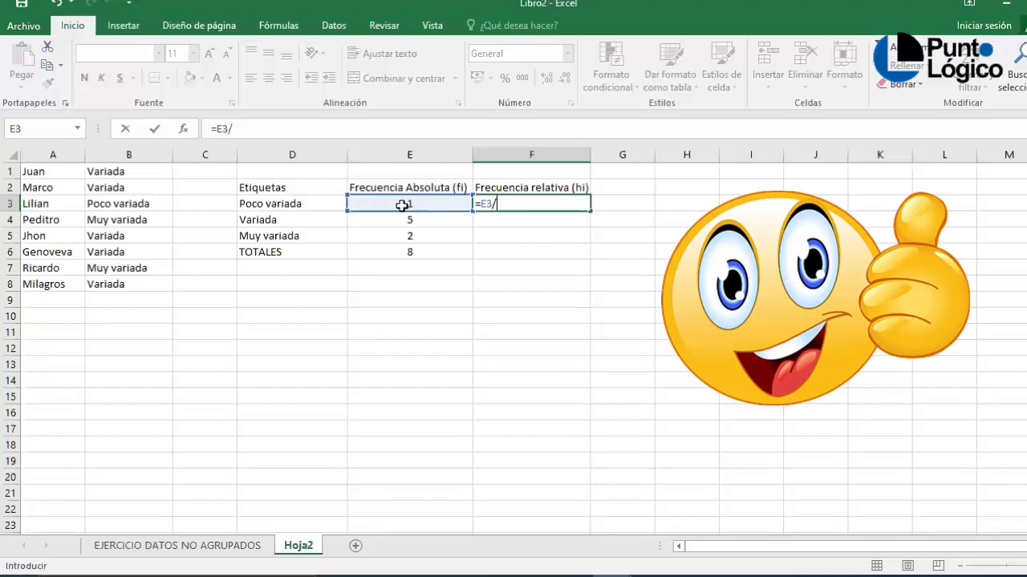
pyautogui.click(418, 253)
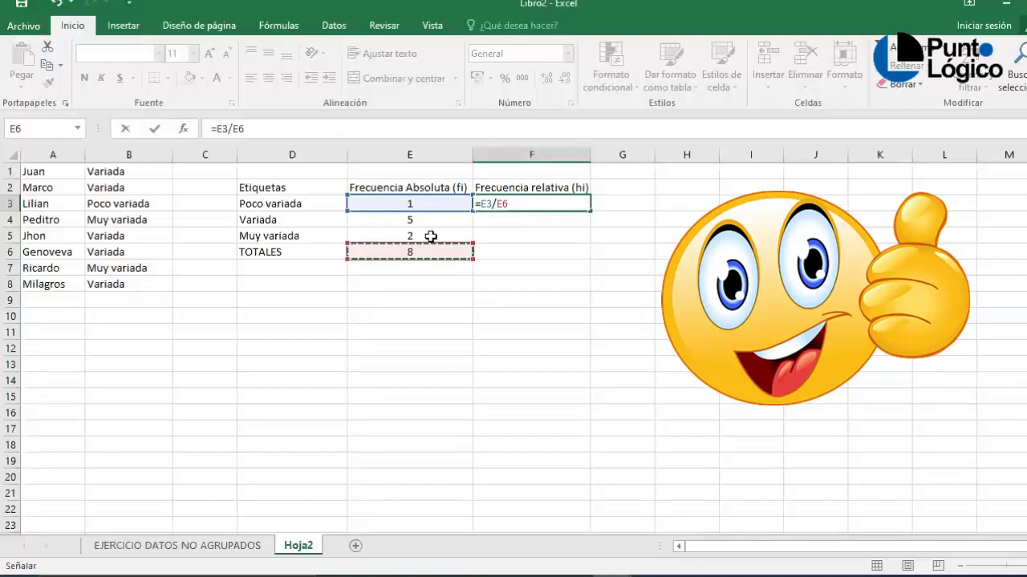
pyautogui.click(231, 128)
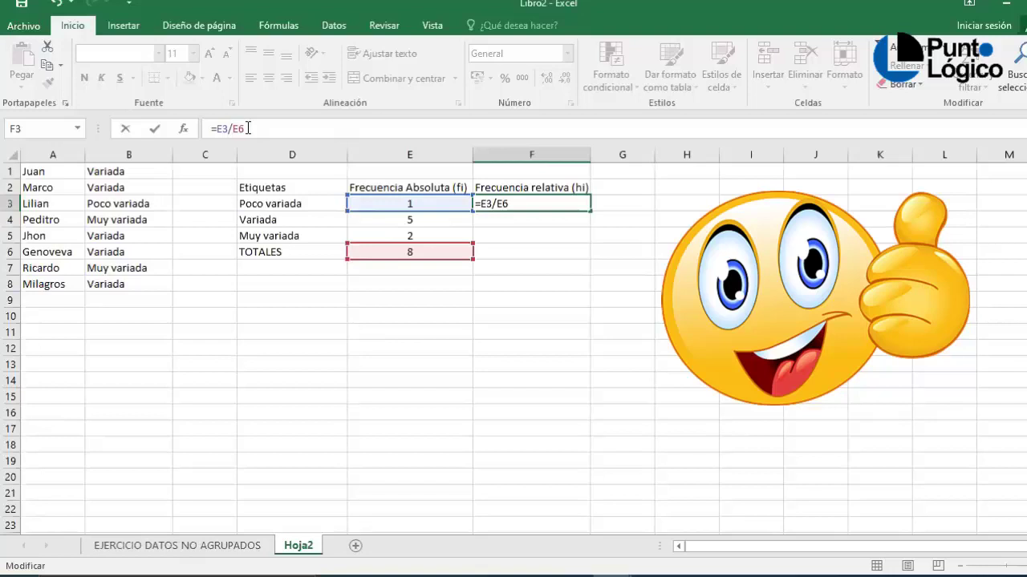
pyautogui.write('$E$')
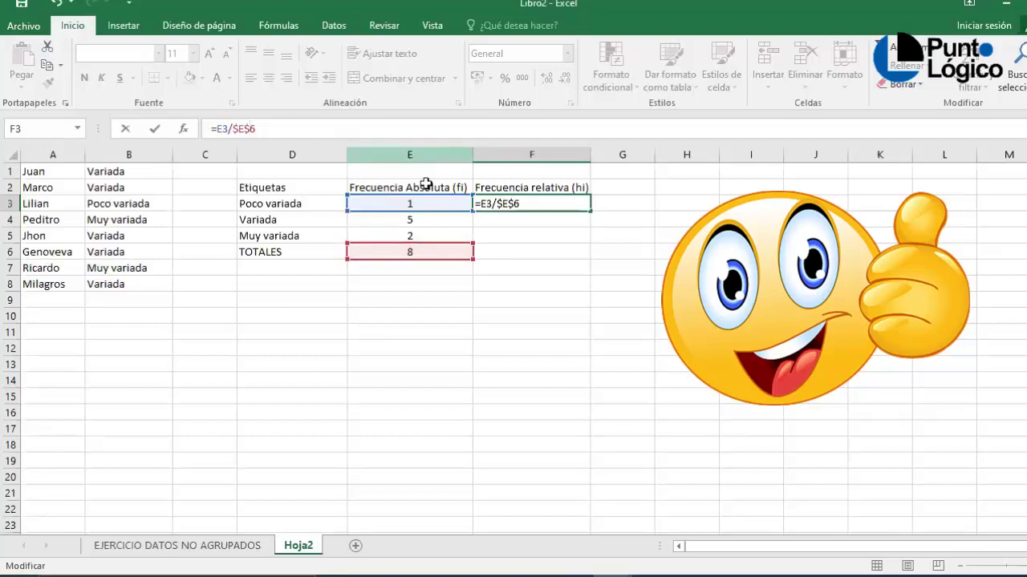
pyautogui.click(523, 204)
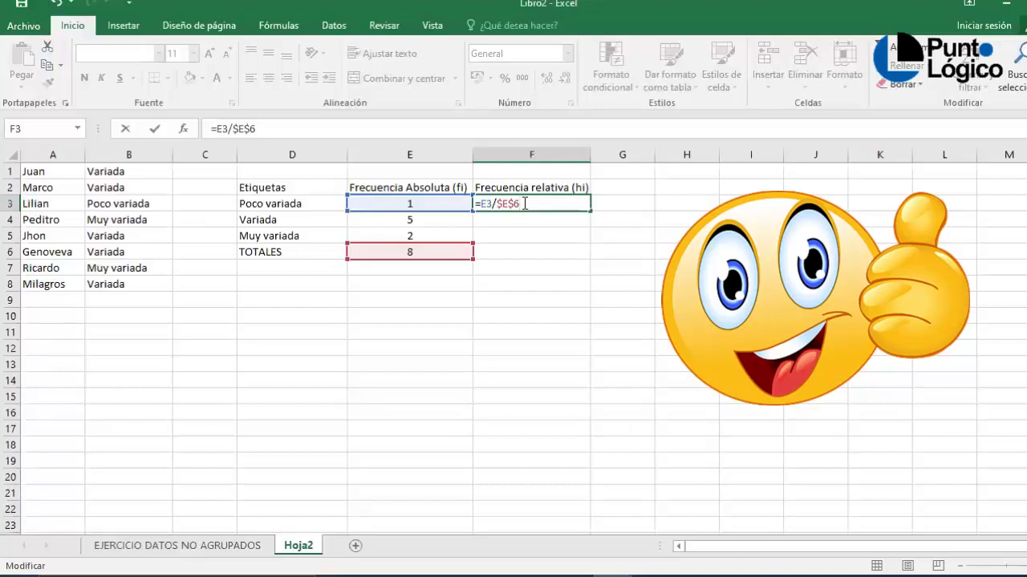
pyautogui.press('Return')
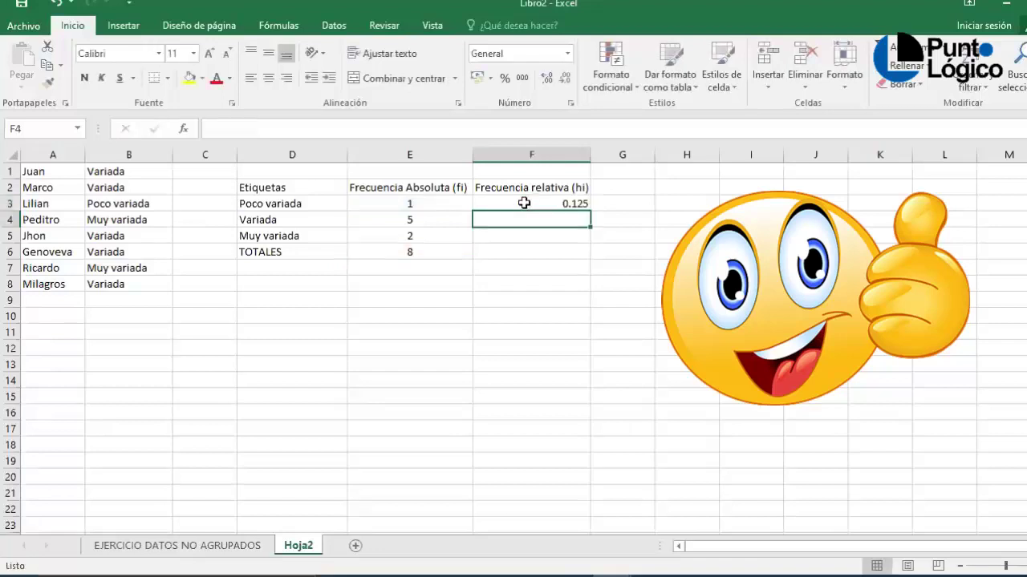
# Fill the relative frequency formula from F3 down to F5 and center the values
pyautogui.click(523, 204)
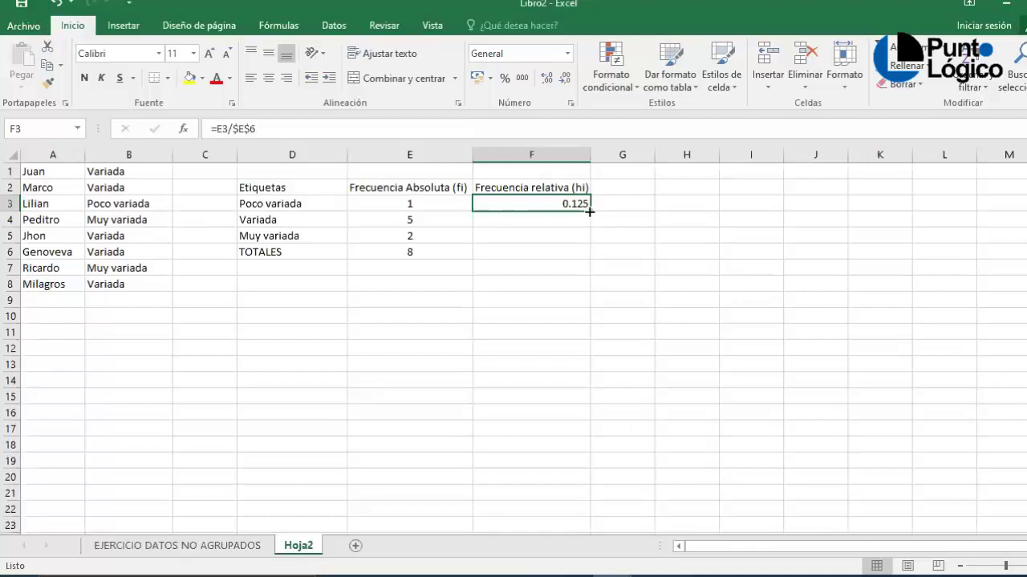
pyautogui.moveTo(591, 211); pyautogui.dragTo(589, 242)
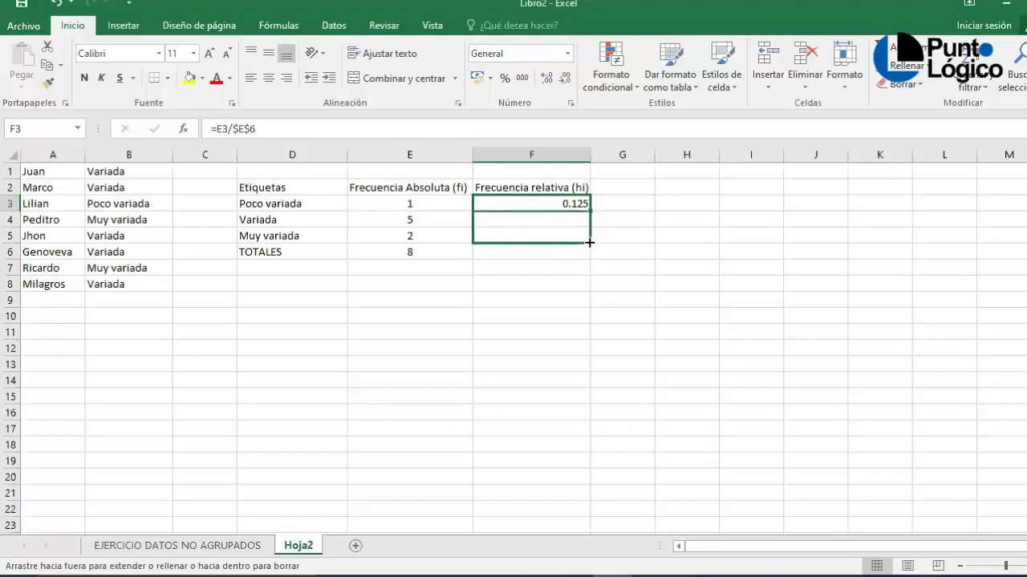
pyautogui.moveTo(589, 242); pyautogui.dragTo(589, 242)
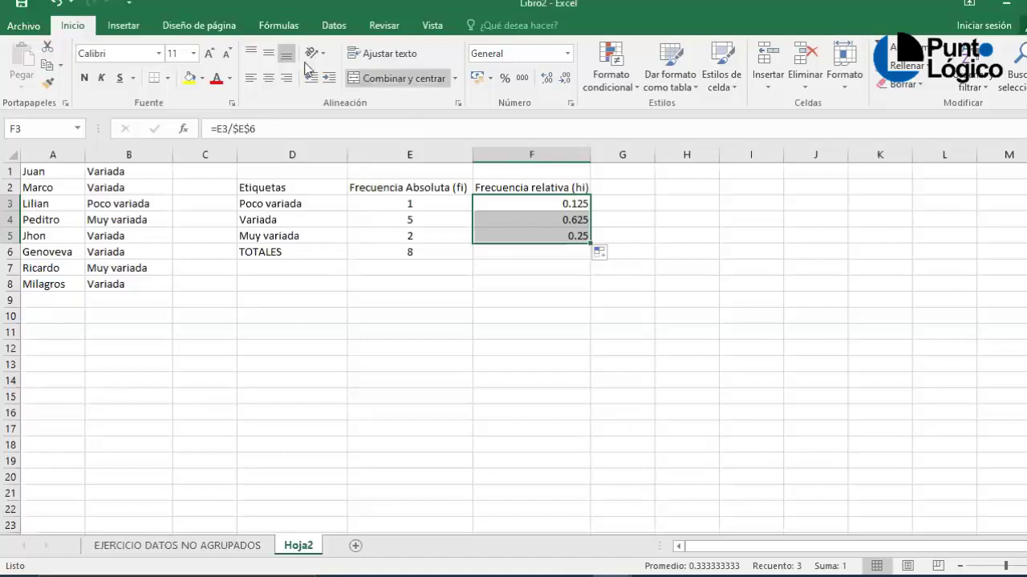
pyautogui.click(269, 78)
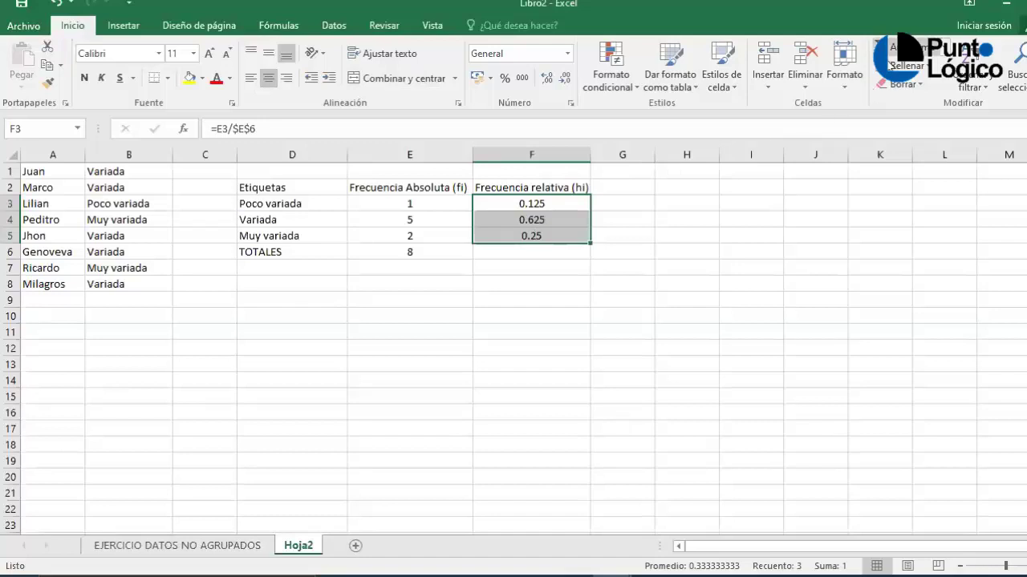
# Add the sum of F3:F5 in cell F6 and center it
pyautogui.click(892, 49)
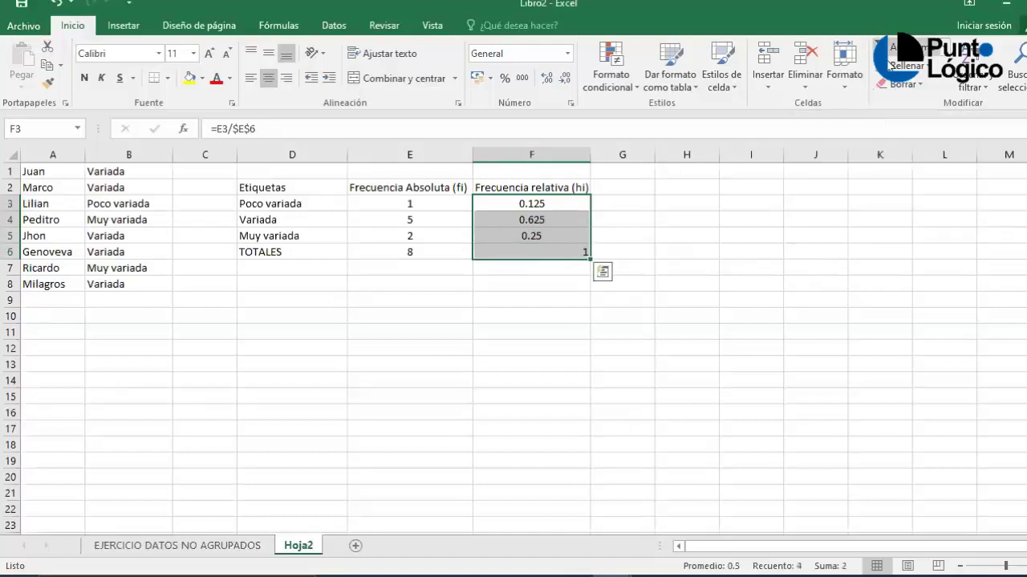
pyautogui.click(540, 252)
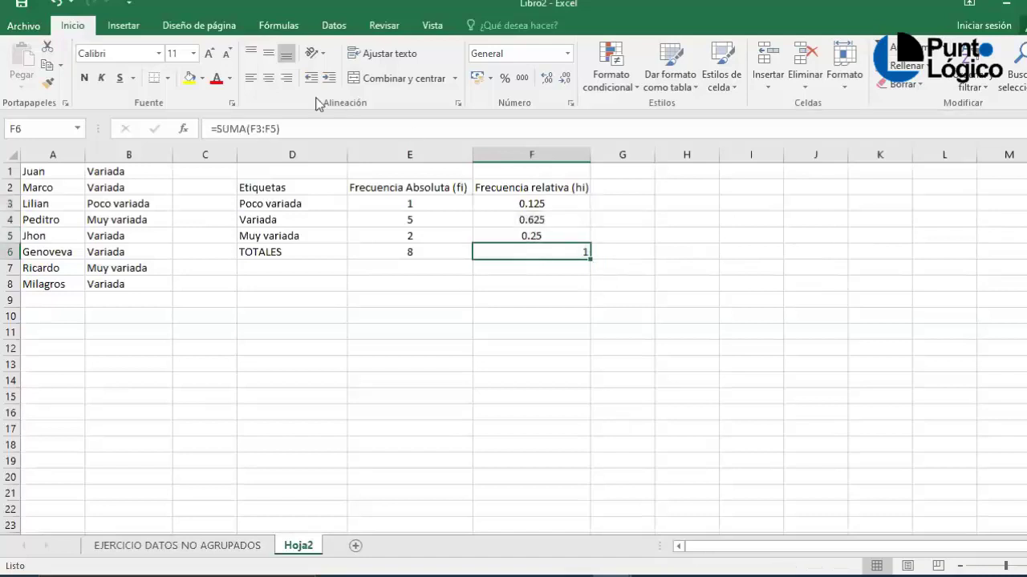
pyautogui.click(268, 78)
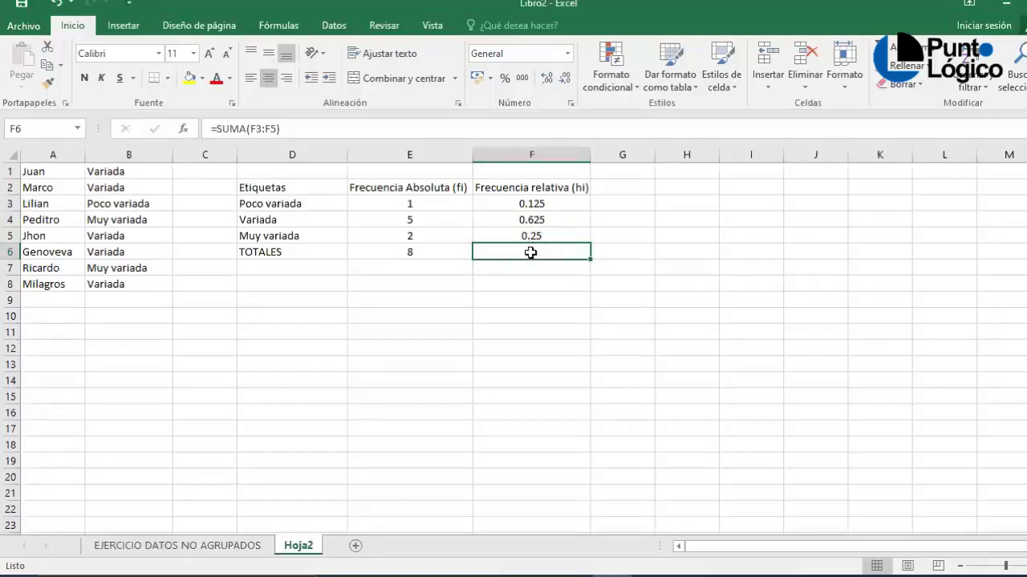
# Widen column G and enter the heading "Frecuencia relativa porcentual (hi%)" in cell G2
pyautogui.click(623, 187)
pyautogui.moveTo(655, 155); pyautogui.dragTo(713, 155)
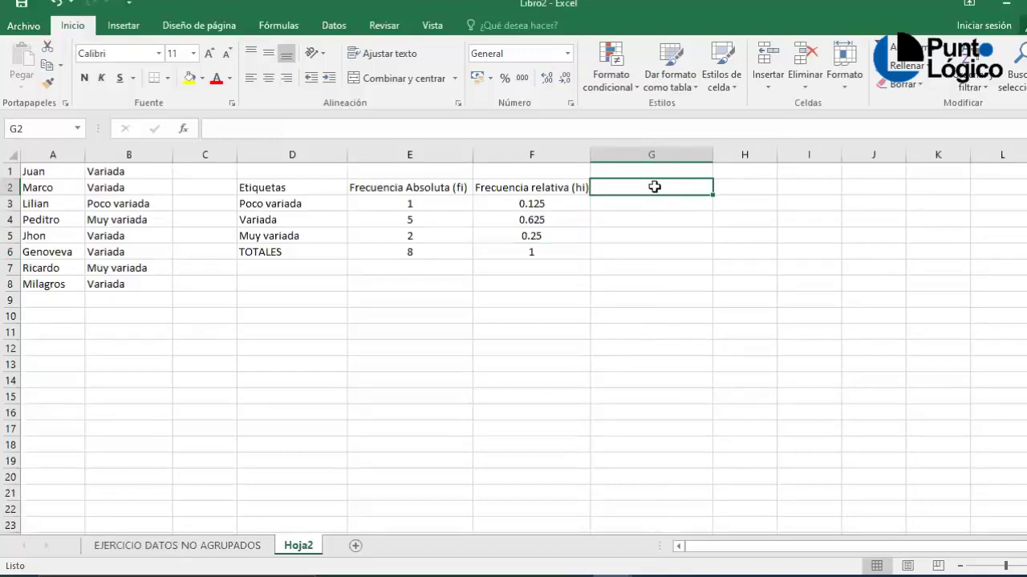
pyautogui.write('Fr')
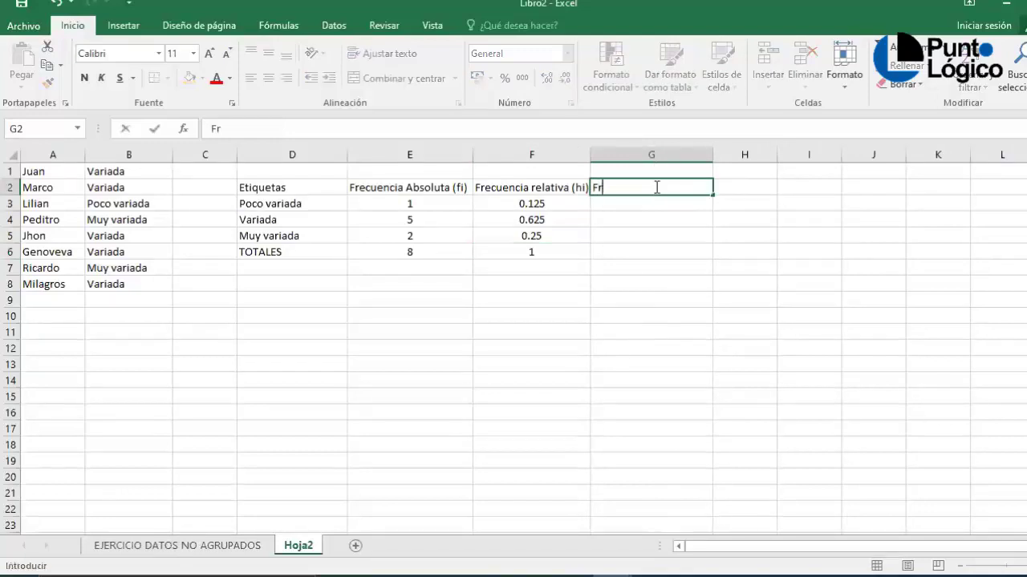
pyautogui.write('ecuencia relativa')
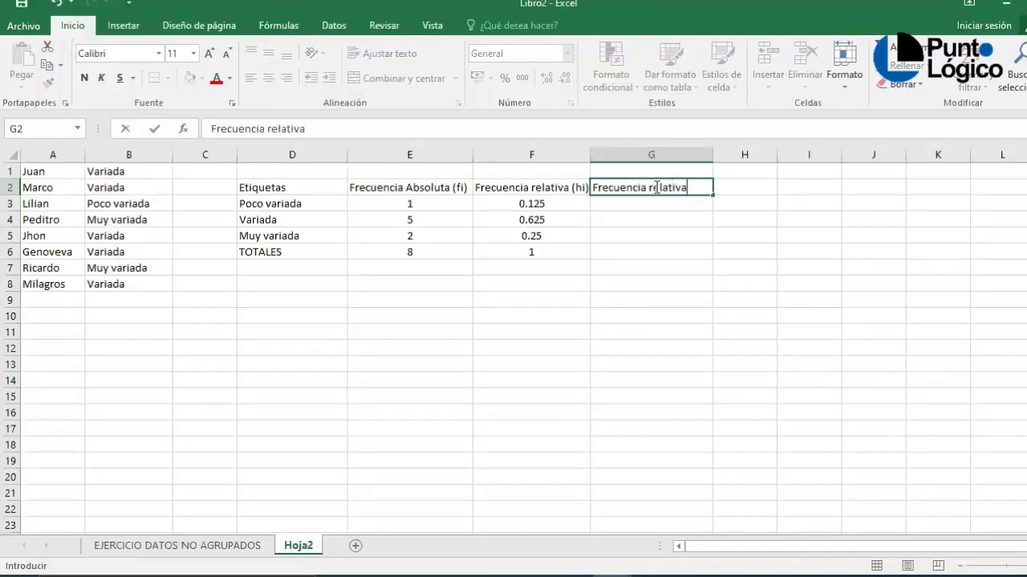
pyautogui.write(' porcentua')
pyautogui.press('BackSpace')
pyautogui.press('BackSpace')
pyautogui.write('ua')
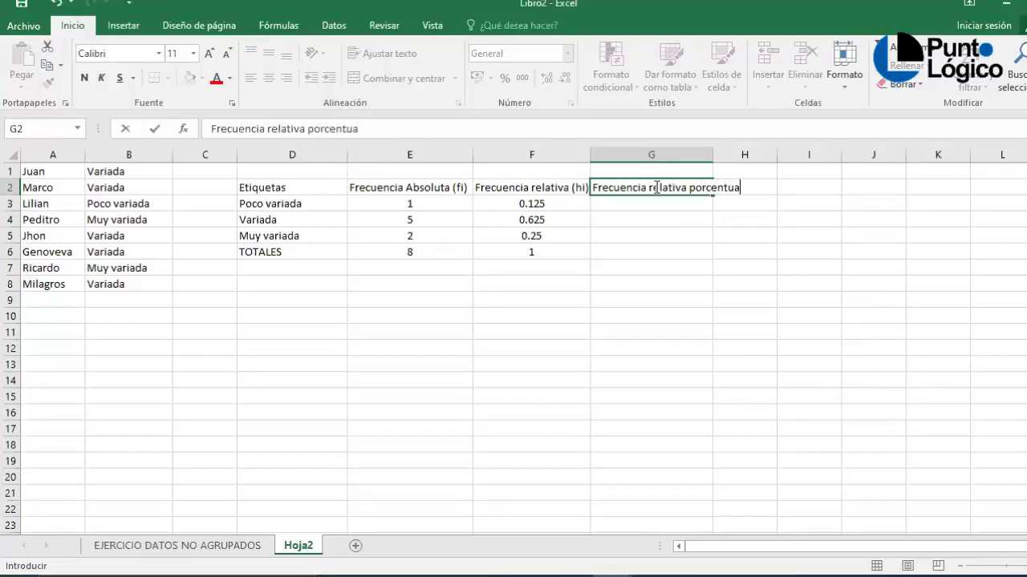
pyautogui.write('l (hi%)')
pyautogui.press('Return')
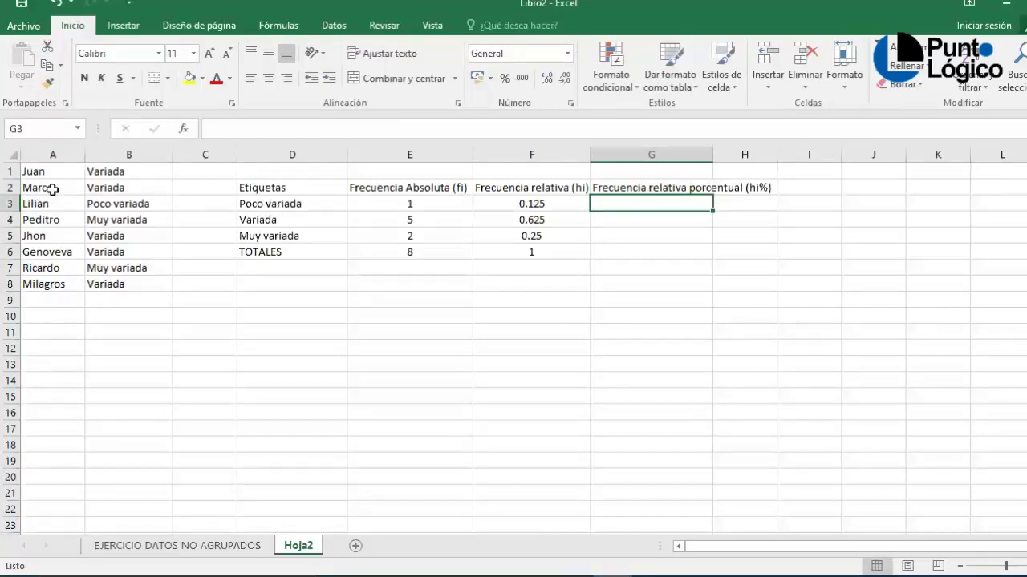
# Make row 2 taller, then wrap the text in E2:J2 and center it horizontally and vertically
pyautogui.moveTo(12, 193); pyautogui.dragTo(12, 215)
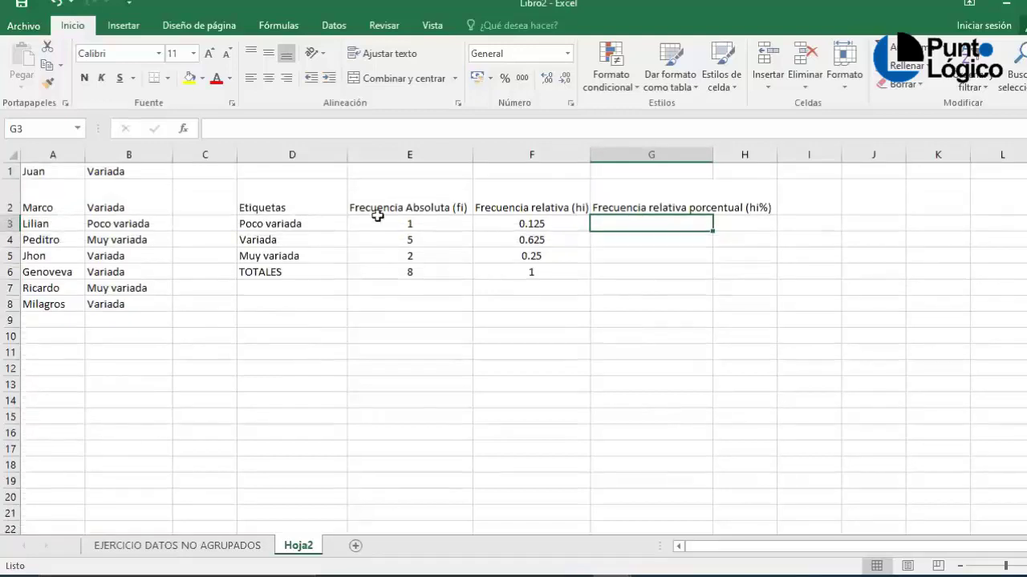
pyautogui.moveTo(408, 200); pyautogui.dragTo(650, 192)
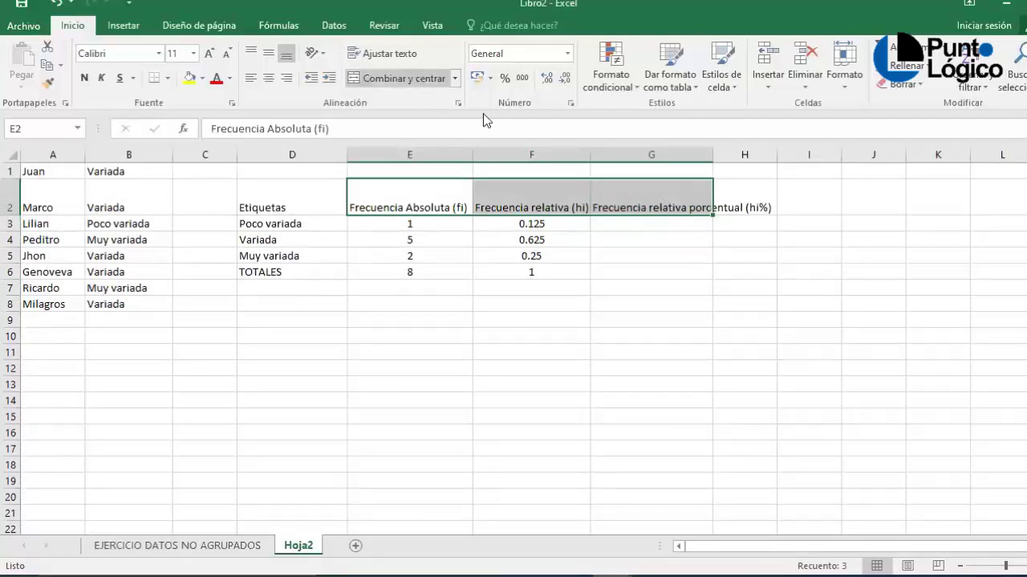
pyautogui.moveTo(865, 197); pyautogui.dragTo(384, 203)
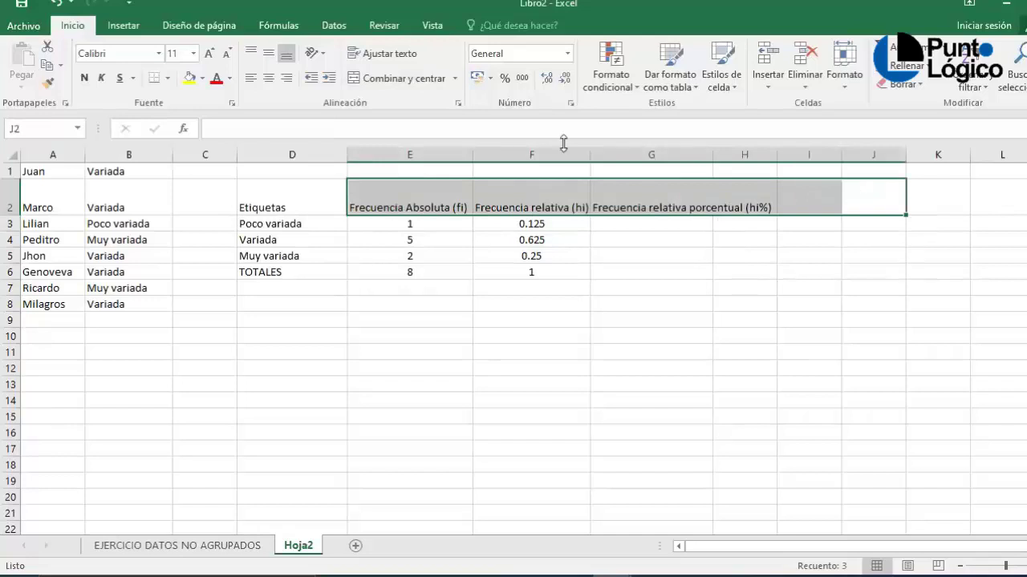
pyautogui.click(385, 56)
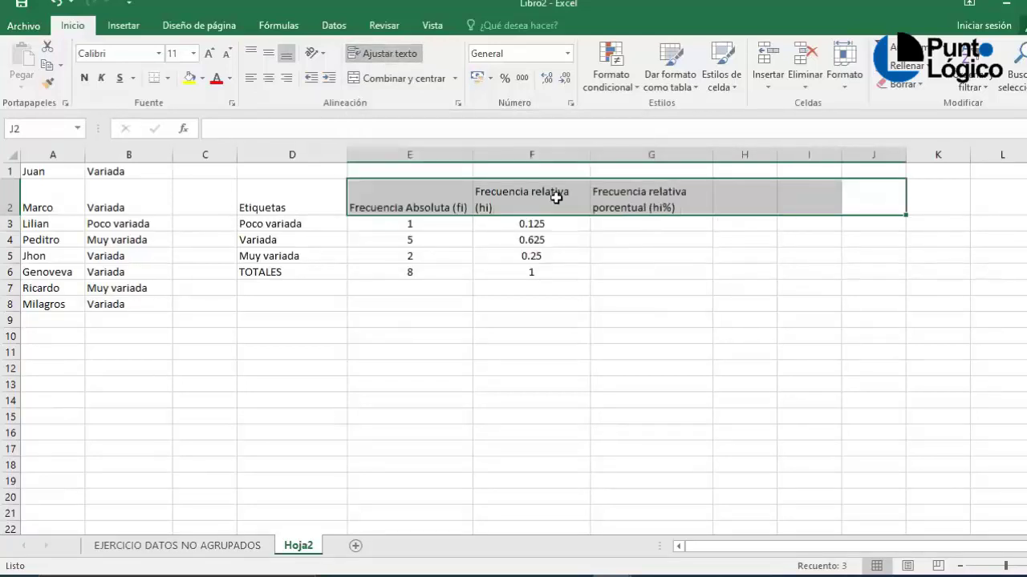
pyautogui.click(269, 80)
pyautogui.click(270, 54)
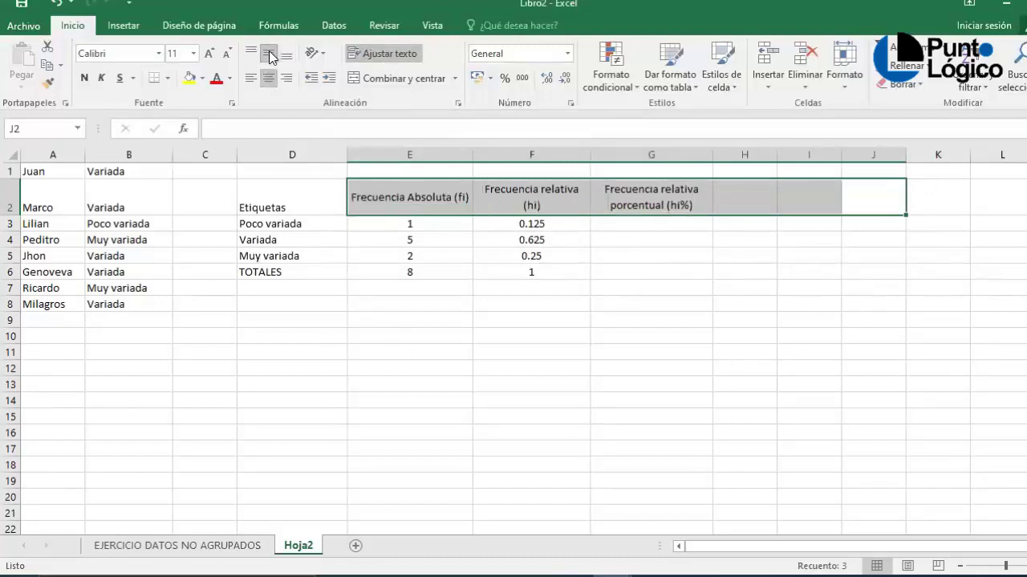
pyautogui.click(787, 233)
# Enter the formula =F3 in cell G3 and fill it down to G5
pyautogui.click(673, 224)
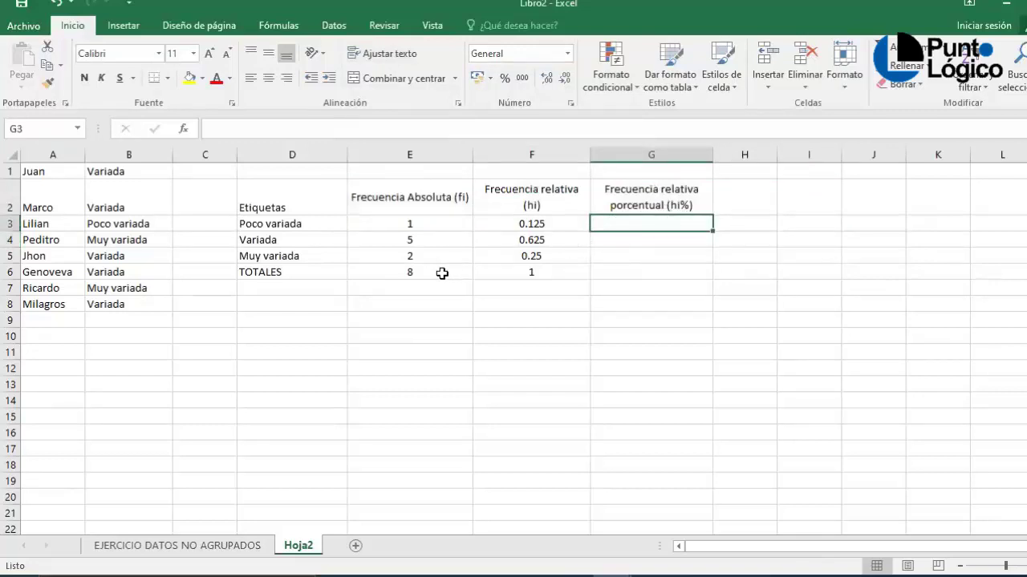
pyautogui.moveTo(633, 252); pyautogui.dragTo(637, 218)
pyautogui.click(638, 220)
pyautogui.write('=')
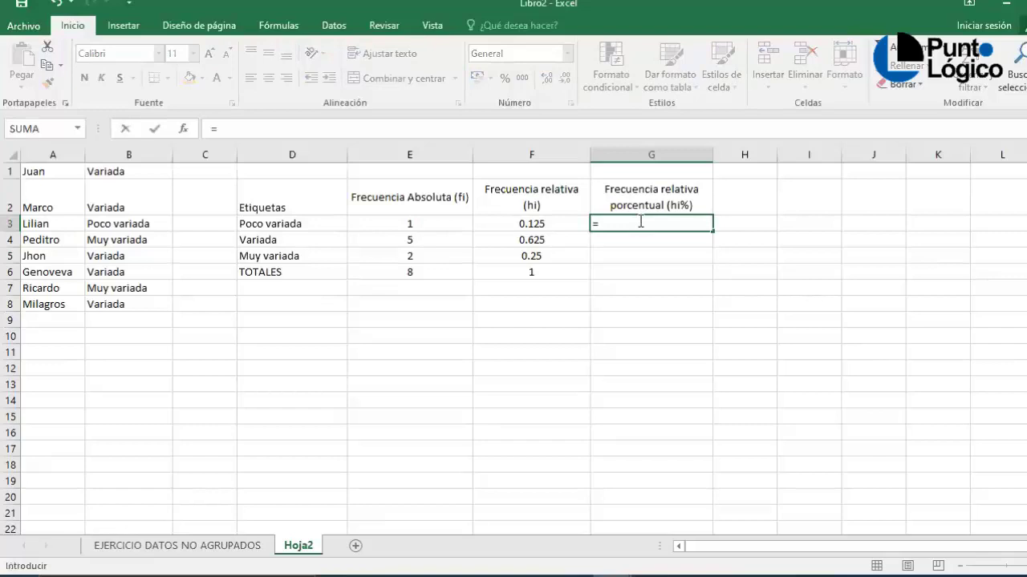
pyautogui.click(542, 224)
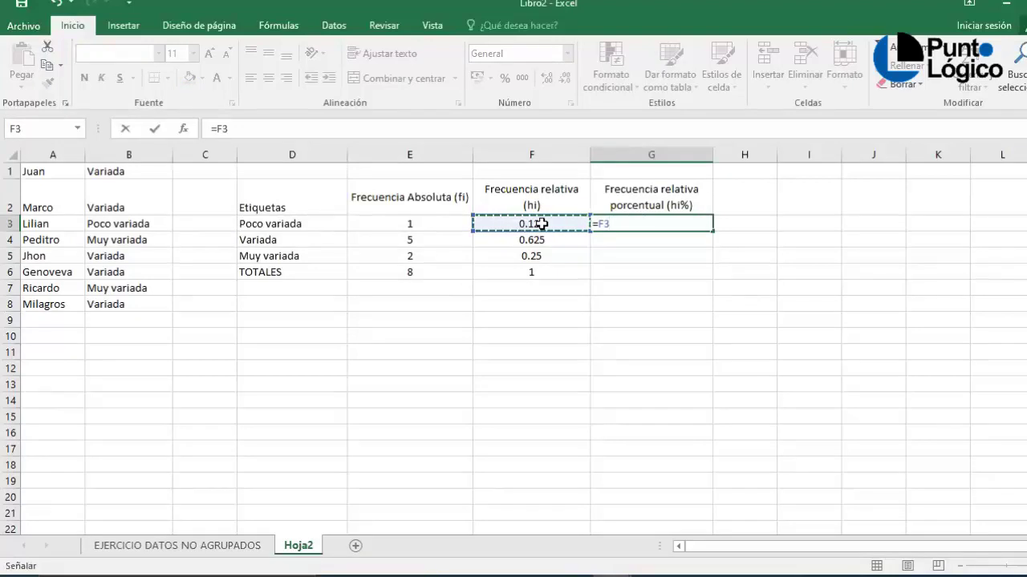
pyautogui.press('Return')
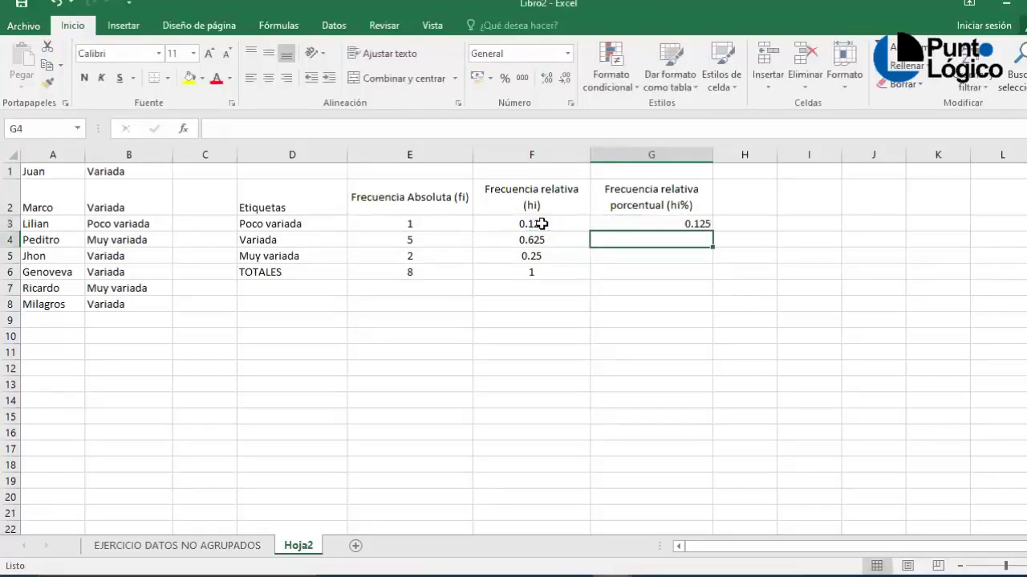
pyautogui.click(691, 224)
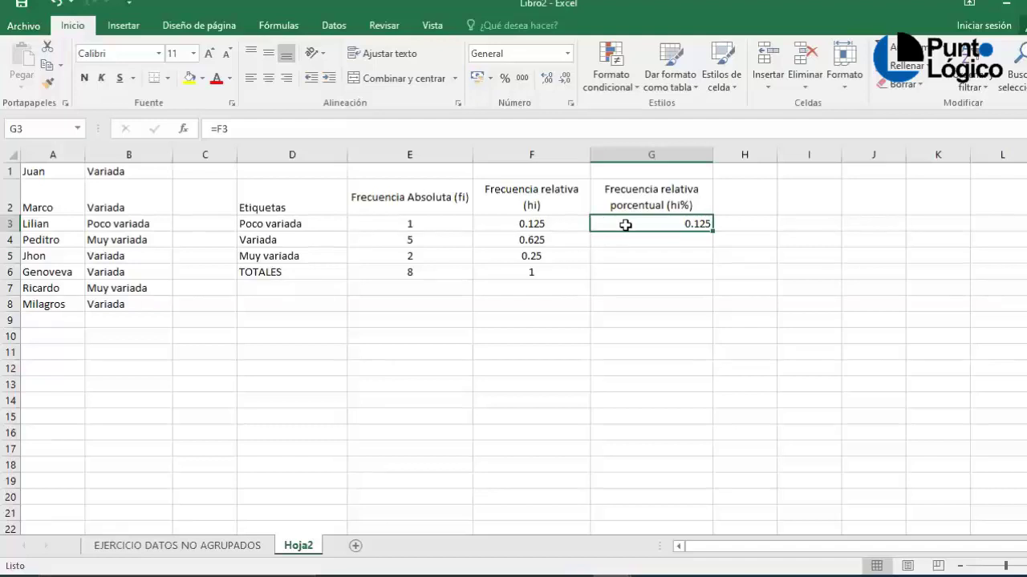
pyautogui.moveTo(712, 231); pyautogui.dragTo(705, 260)
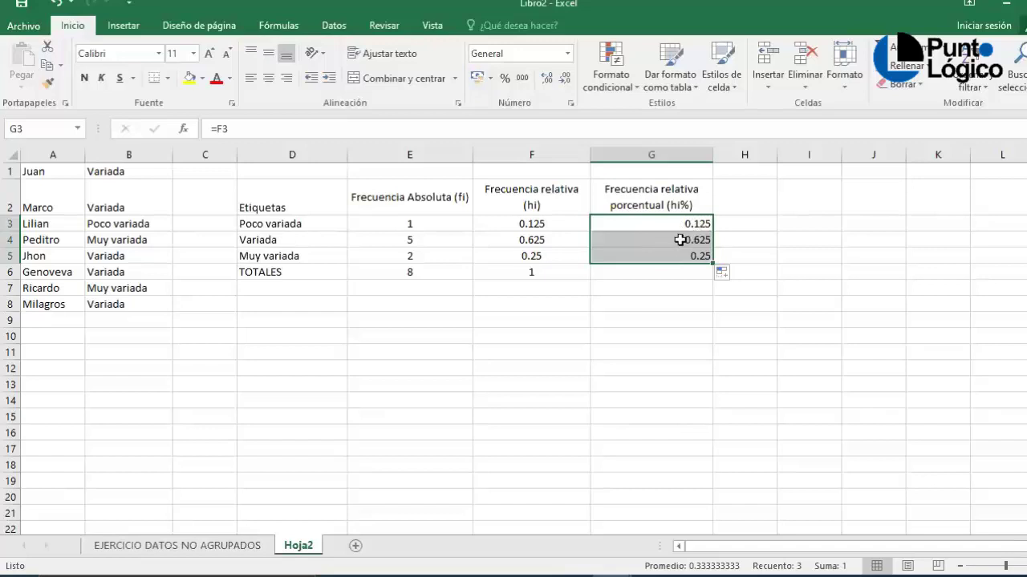
# Format G3:G5 as percentages with one decimal place and center the values
pyautogui.click(505, 79)
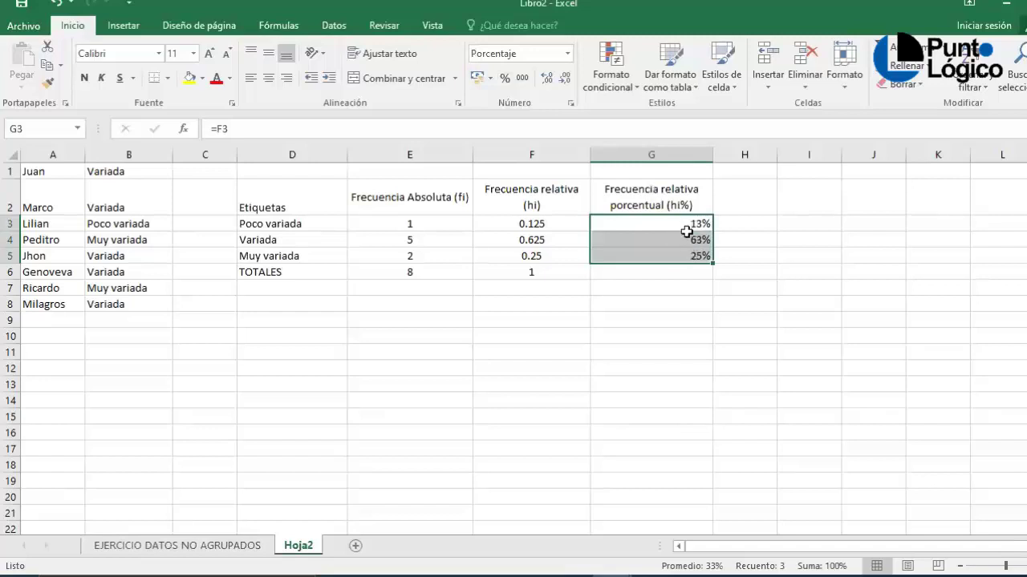
pyautogui.click(546, 80)
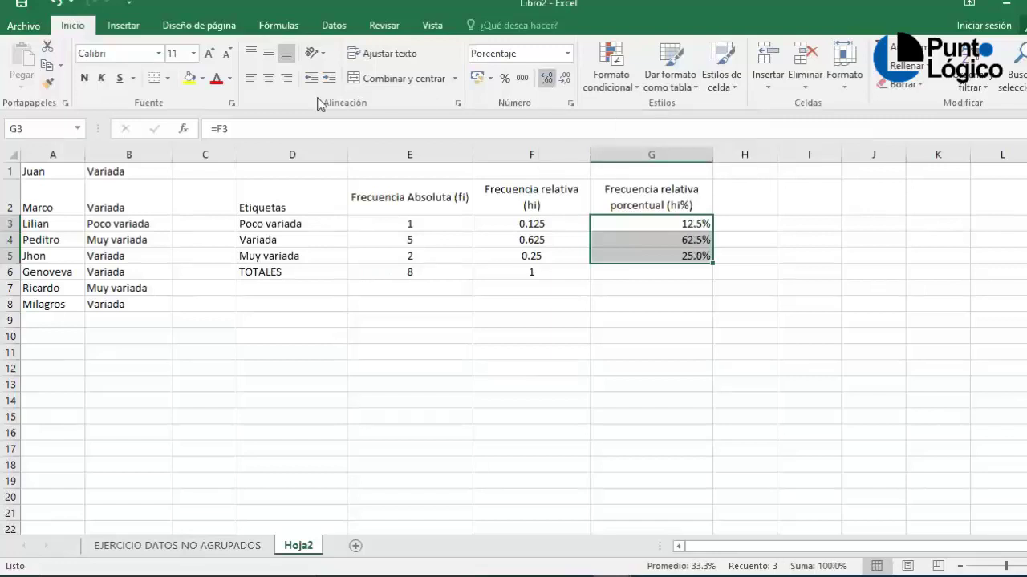
pyautogui.click(270, 78)
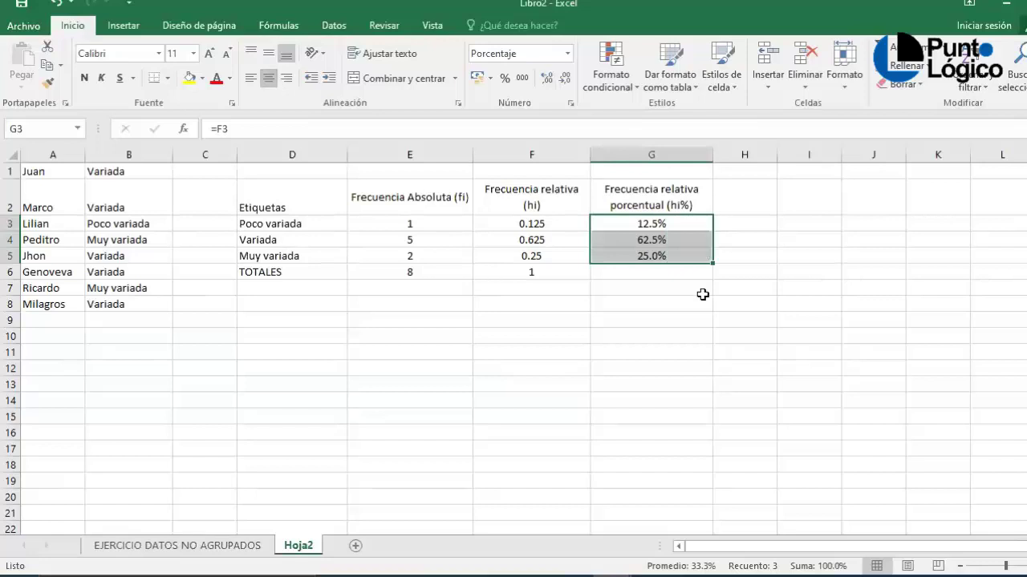
# Total the percentages G3:G5 with a SUMA formula in cell G6 and center the cells G3:G6
pyautogui.click(647, 273)
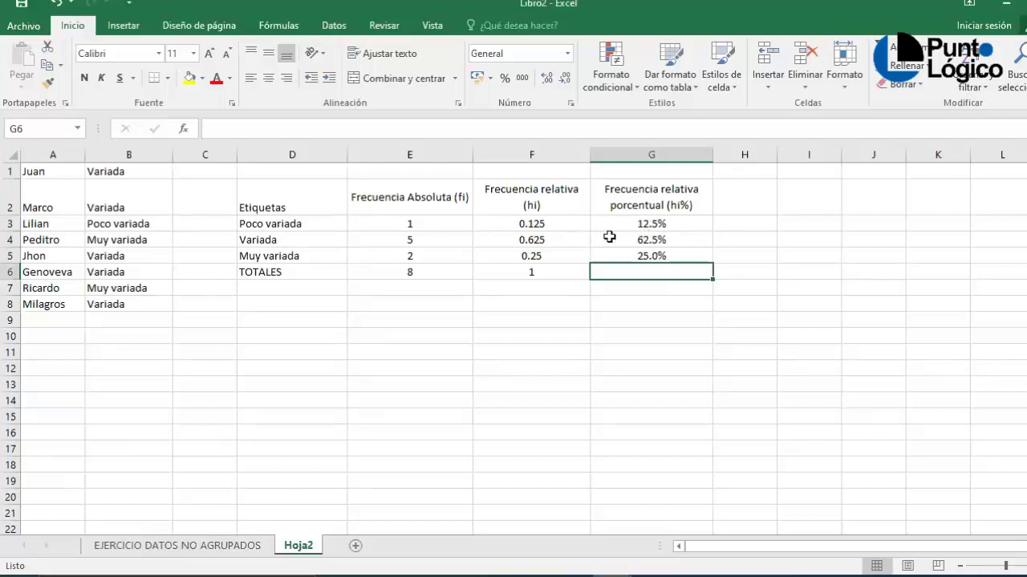
pyautogui.moveTo(642, 221); pyautogui.dragTo(644, 253)
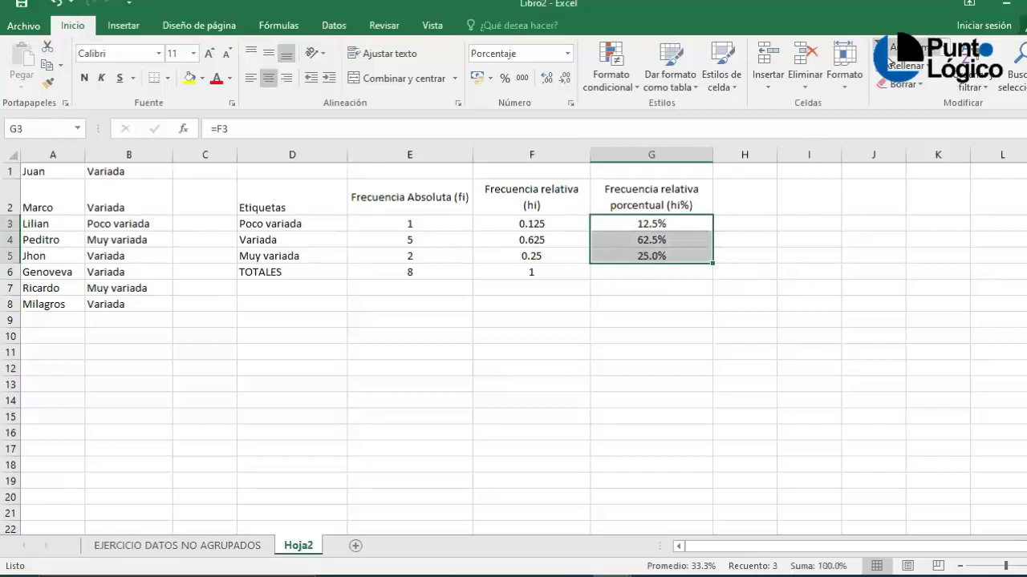
pyautogui.click(889, 57)
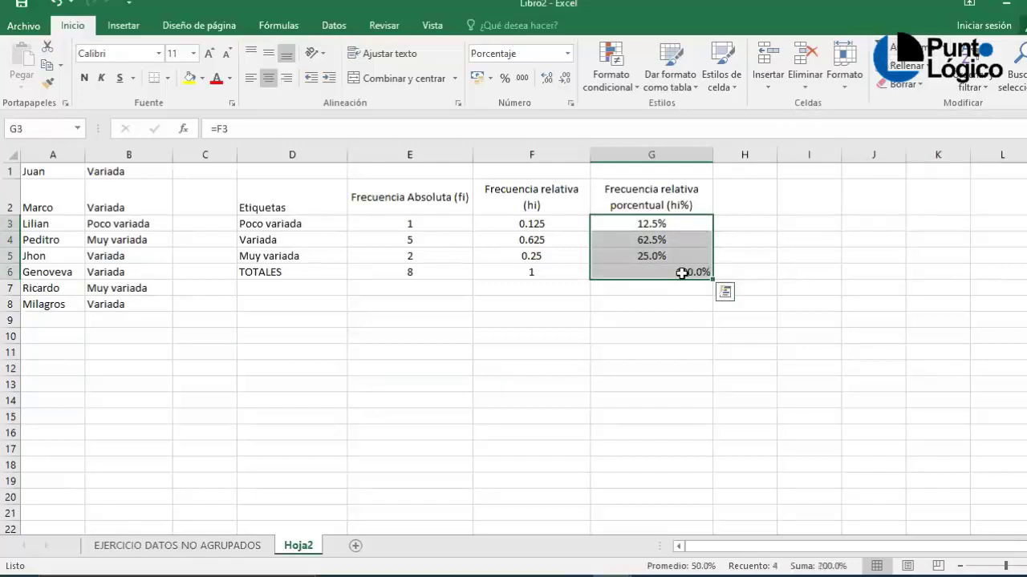
pyautogui.click(269, 77)
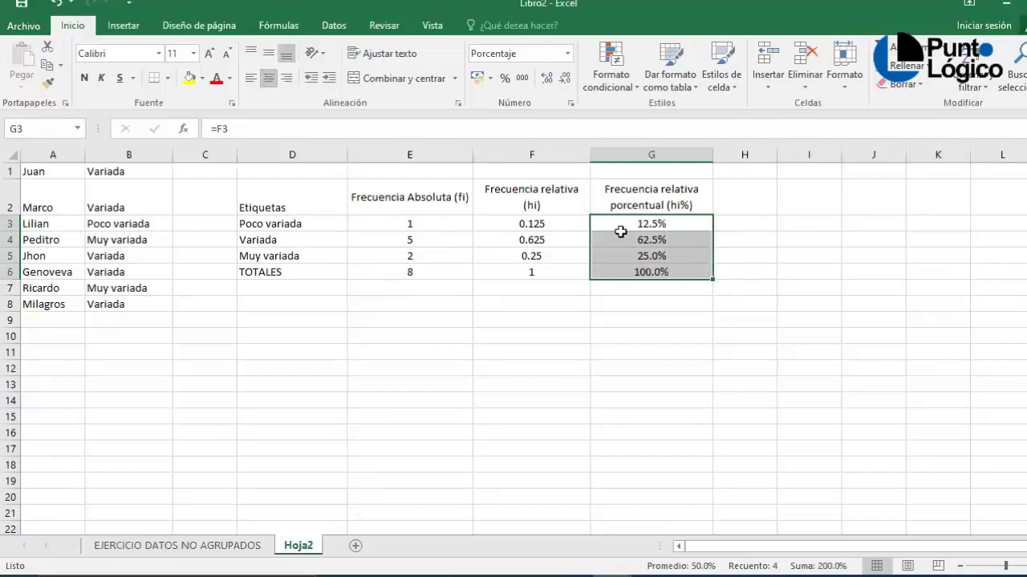
pyautogui.click(641, 272)
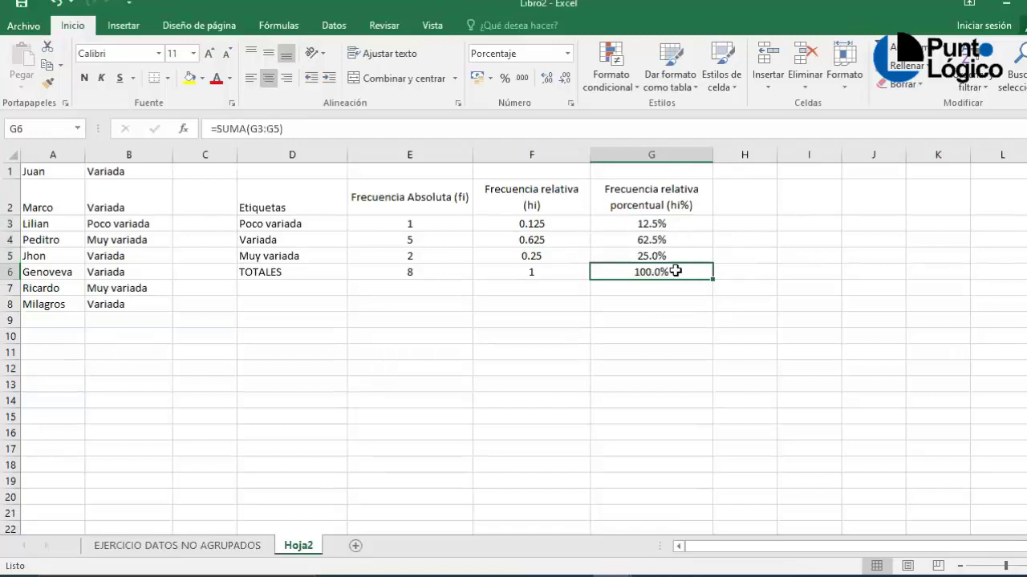
pyautogui.click(399, 199)
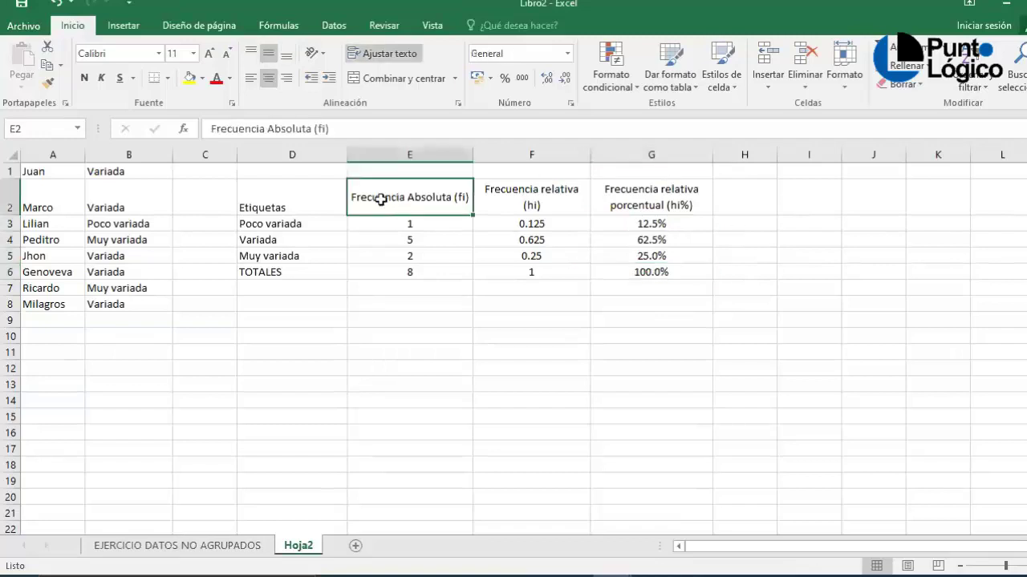
pyautogui.click(546, 198)
pyautogui.click(651, 200)
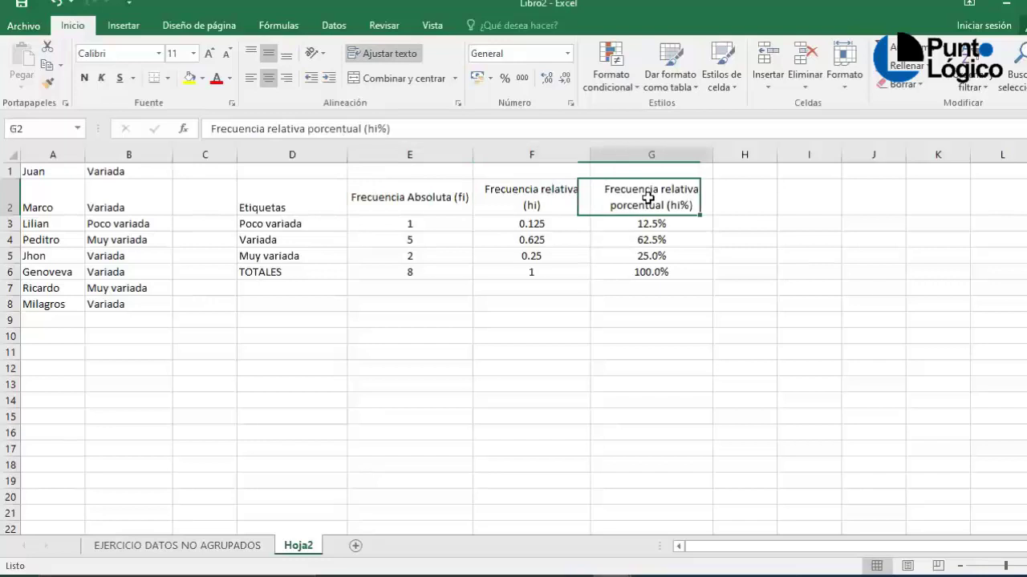
pyautogui.click(423, 196)
pyautogui.click(562, 199)
pyautogui.click(612, 199)
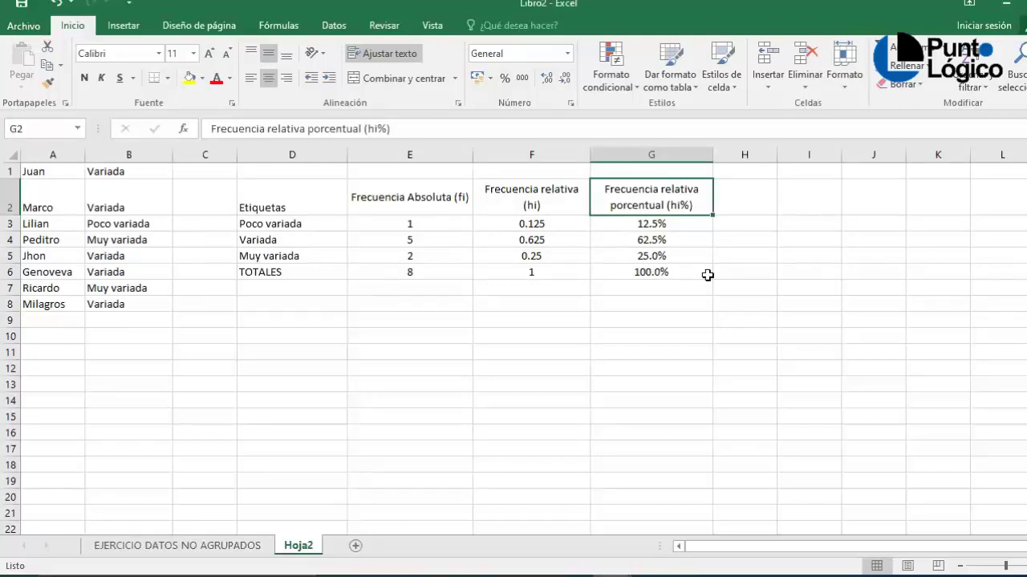
# Widen column H, then fill the heading cells E2 and H2 with the same light orange
pyautogui.moveTo(778, 155); pyautogui.dragTo(816, 157)
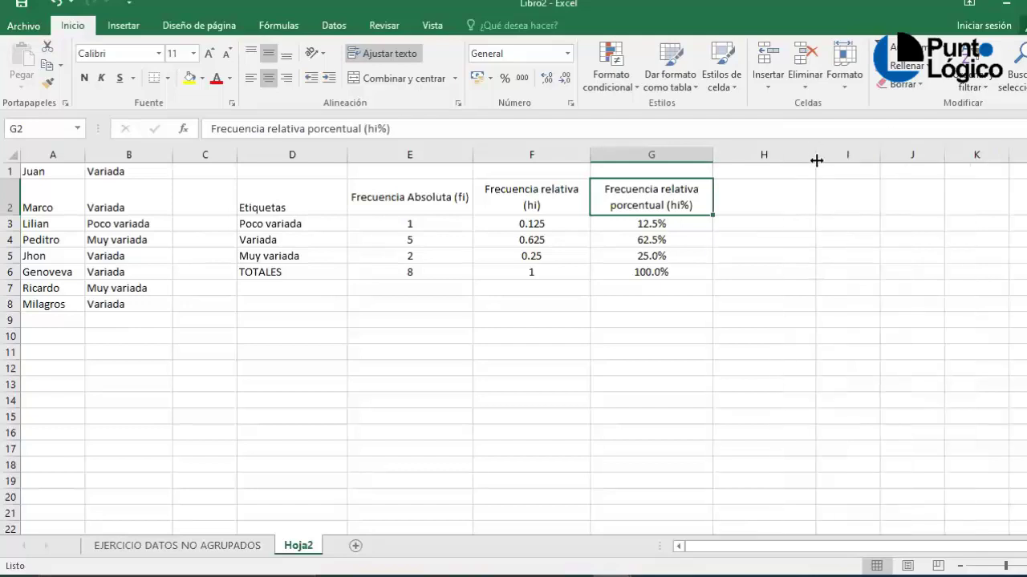
pyautogui.click(769, 198)
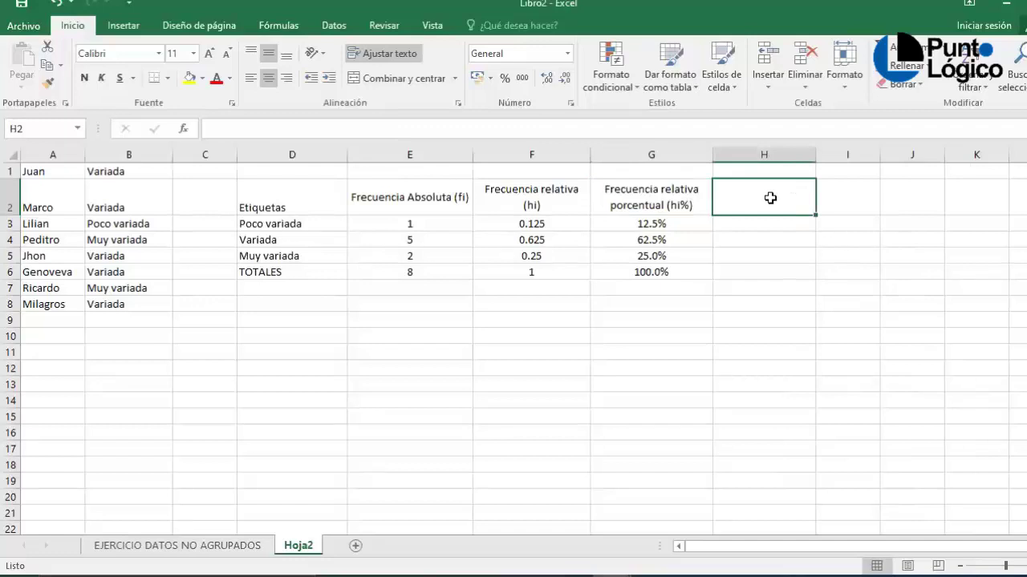
pyautogui.click(404, 200)
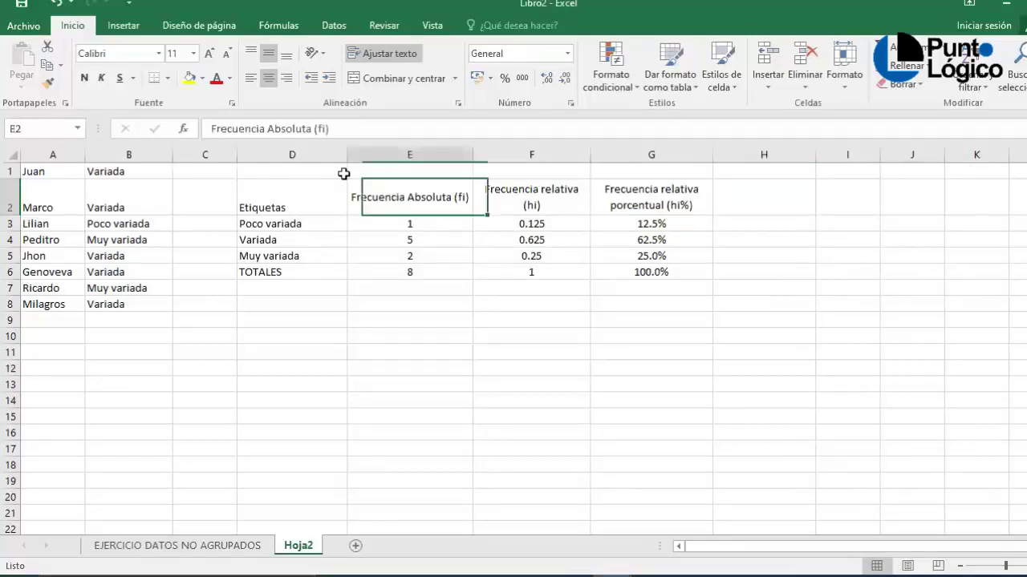
pyautogui.click(202, 78)
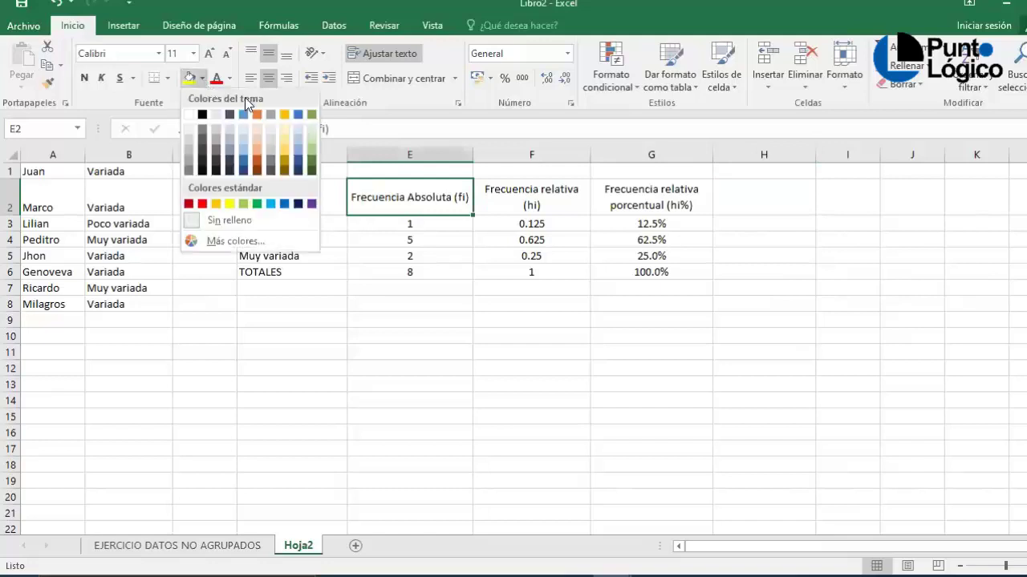
pyautogui.click(256, 148)
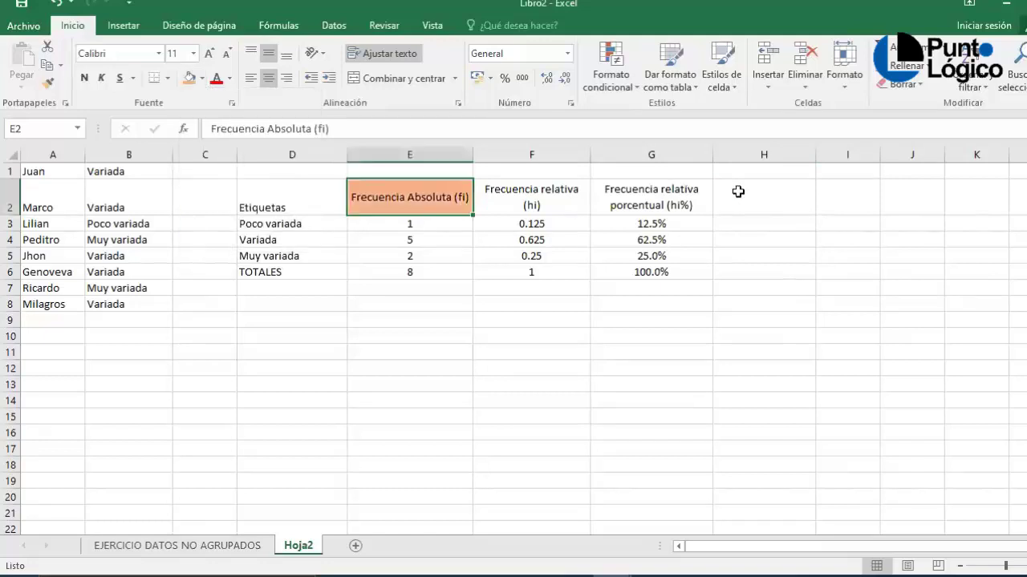
pyautogui.click(758, 196)
pyautogui.click(191, 80)
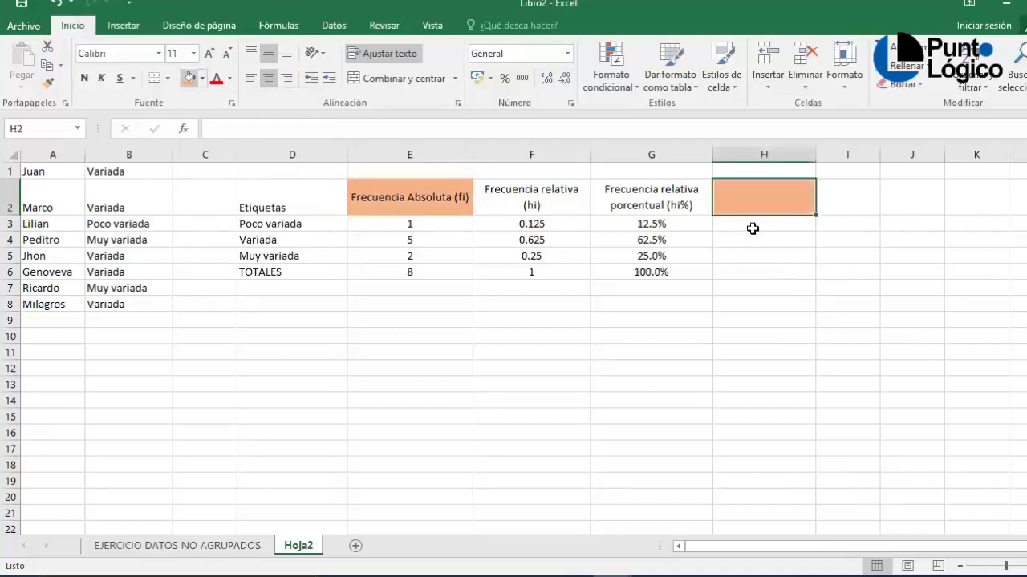
# Enter the heading "Frecuencia absoluta Acumulada (Hi)" in cell H2
pyautogui.click(318, 128)
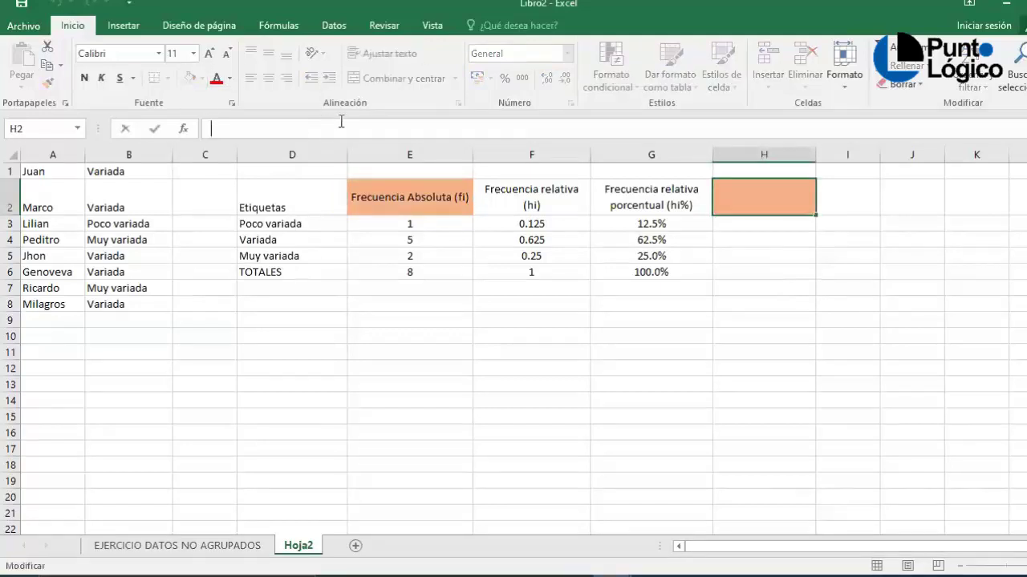
pyautogui.write('Frecuencia abso')
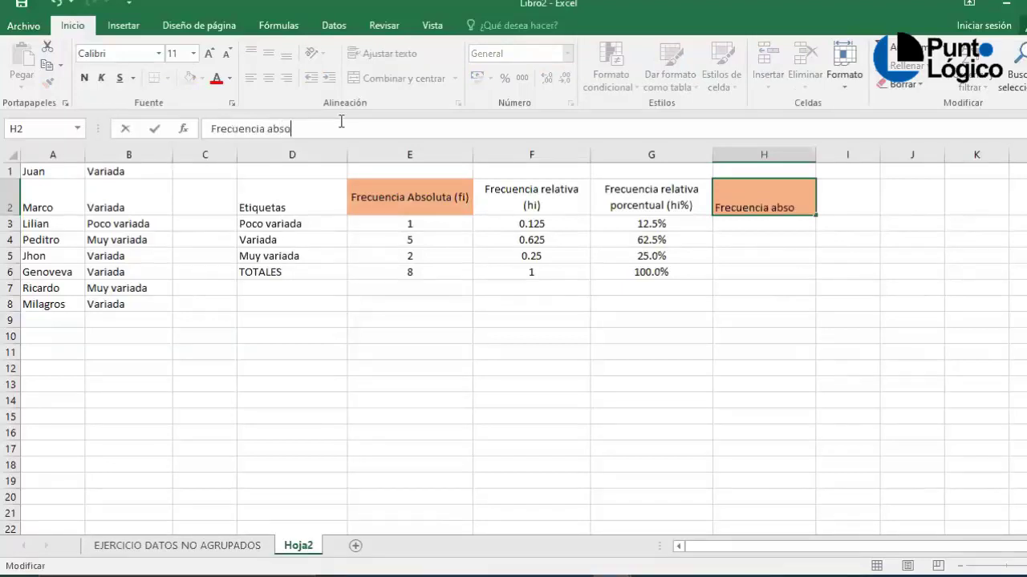
pyautogui.write('luta Acumulada')
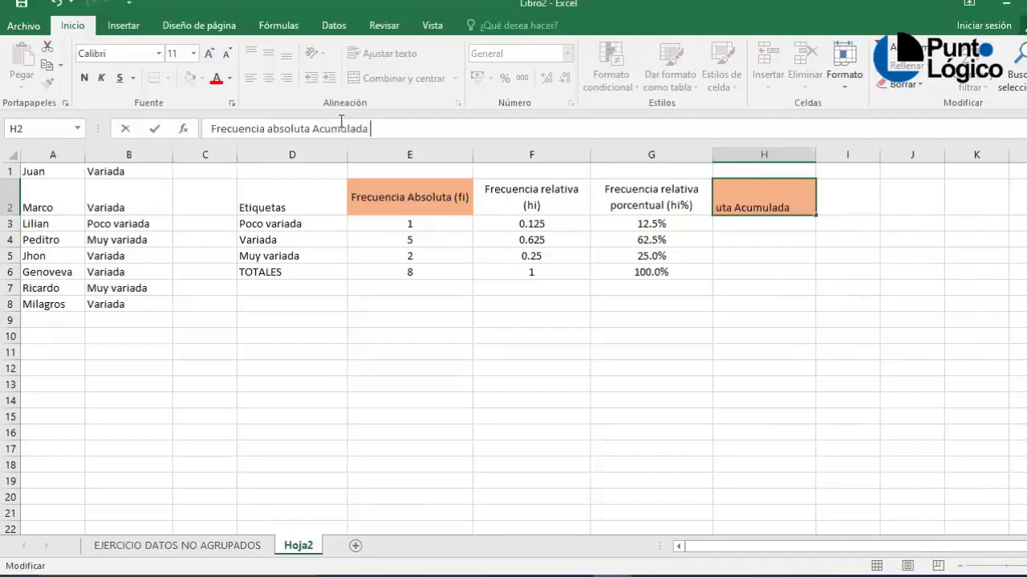
pyautogui.write(' (Hi')
pyautogui.press('Return')
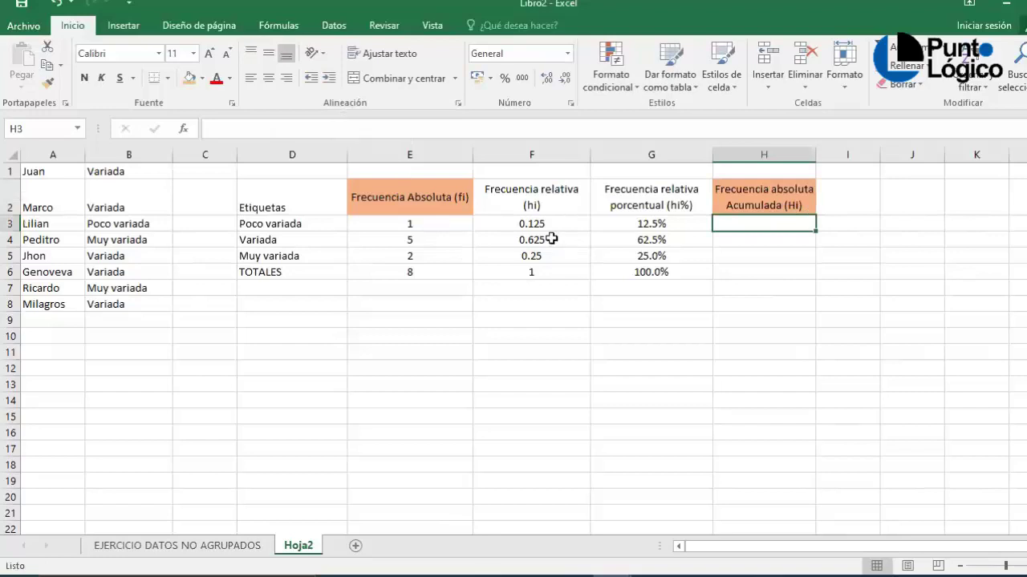
# Correct the abbreviation in the H2 heading so that it reads "Frecuencia absoluta Acumulada (Fi)"
pyautogui.click(738, 203)
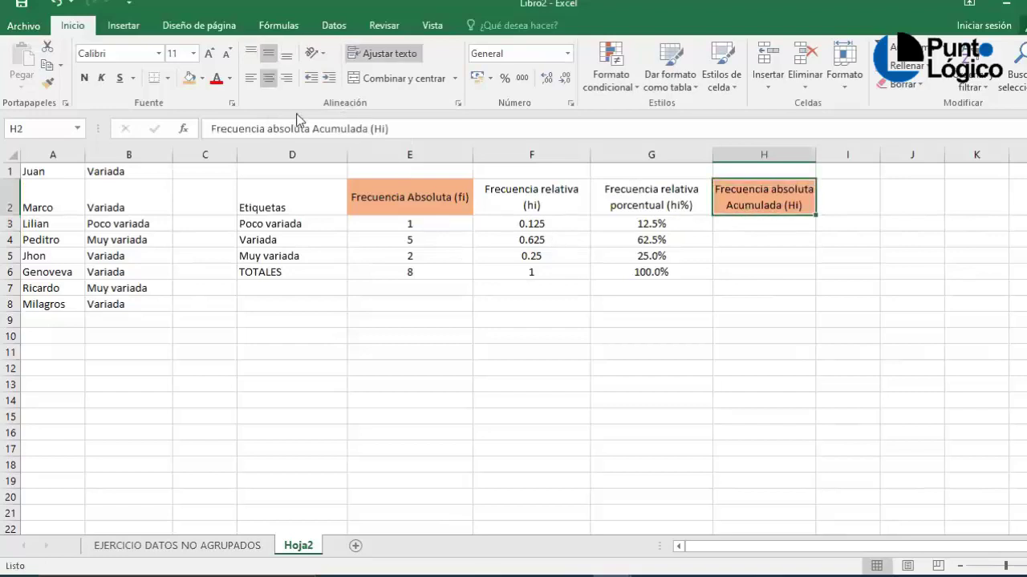
pyautogui.doubleClick(379, 129)
pyautogui.write('Fi')
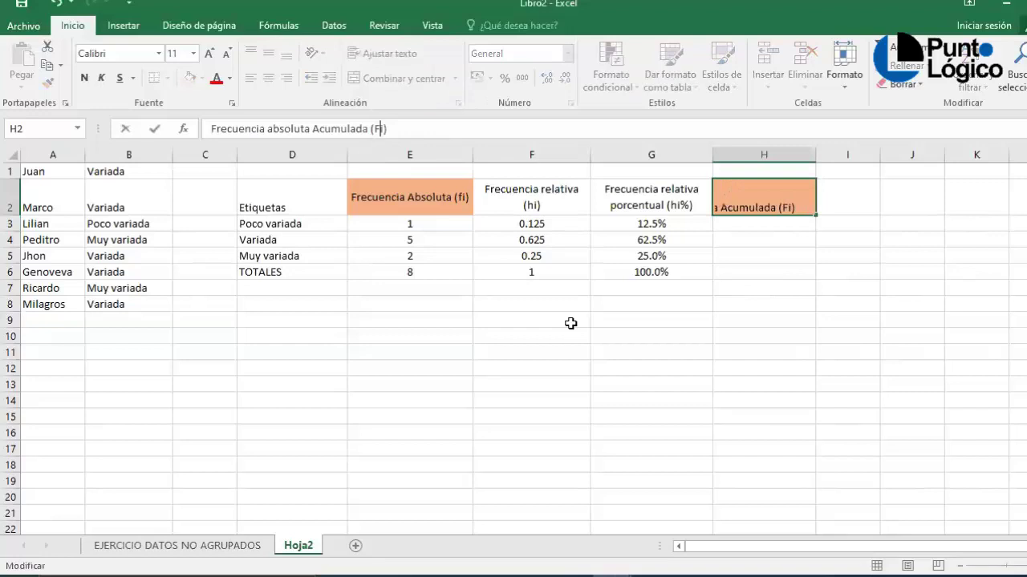
pyautogui.click(615, 337)
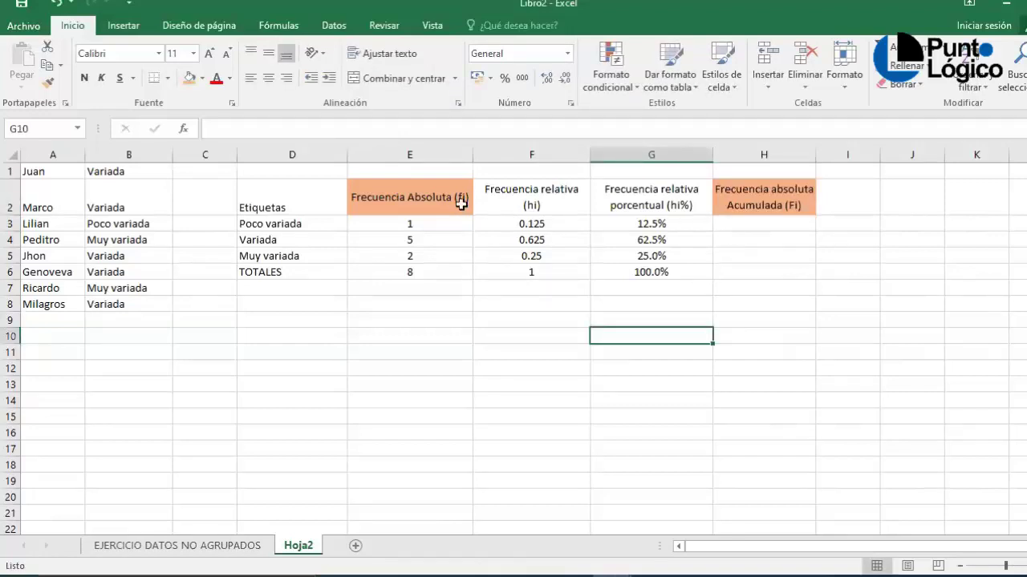
pyautogui.click(759, 207)
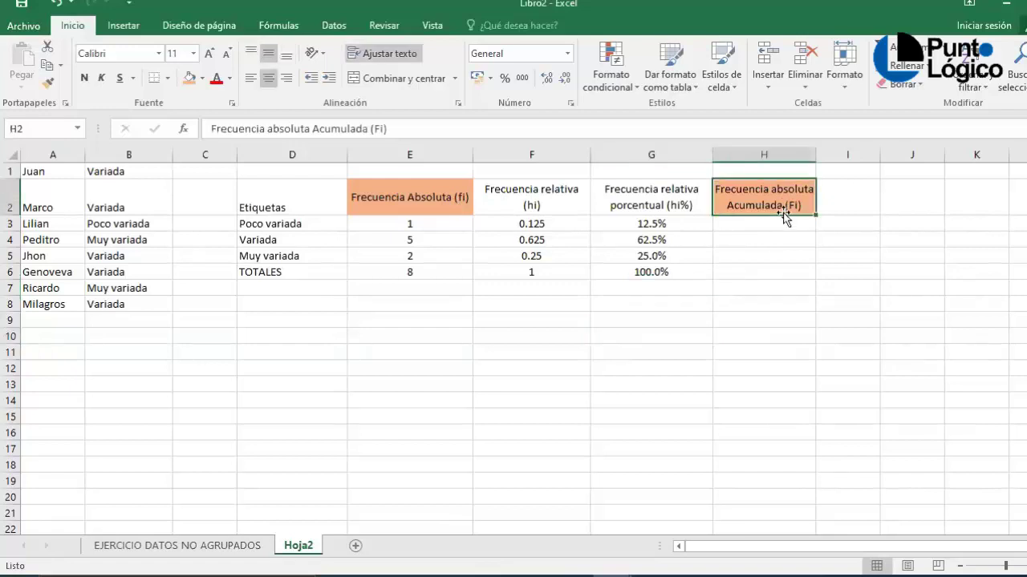
# Enter the formula =E3 in cell H3 as the first cumulative frequency and center it
pyautogui.click(782, 228)
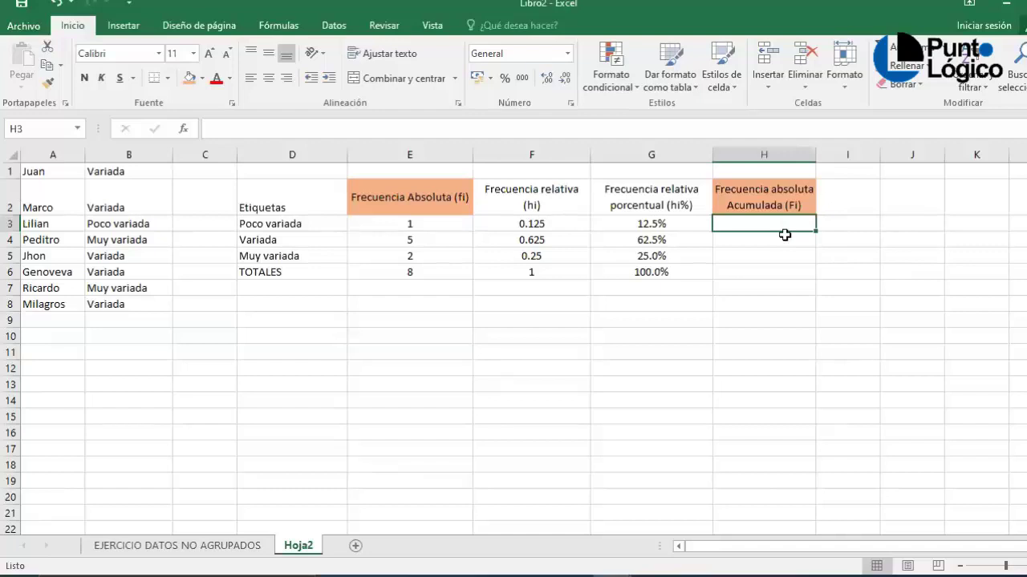
pyautogui.write('=')
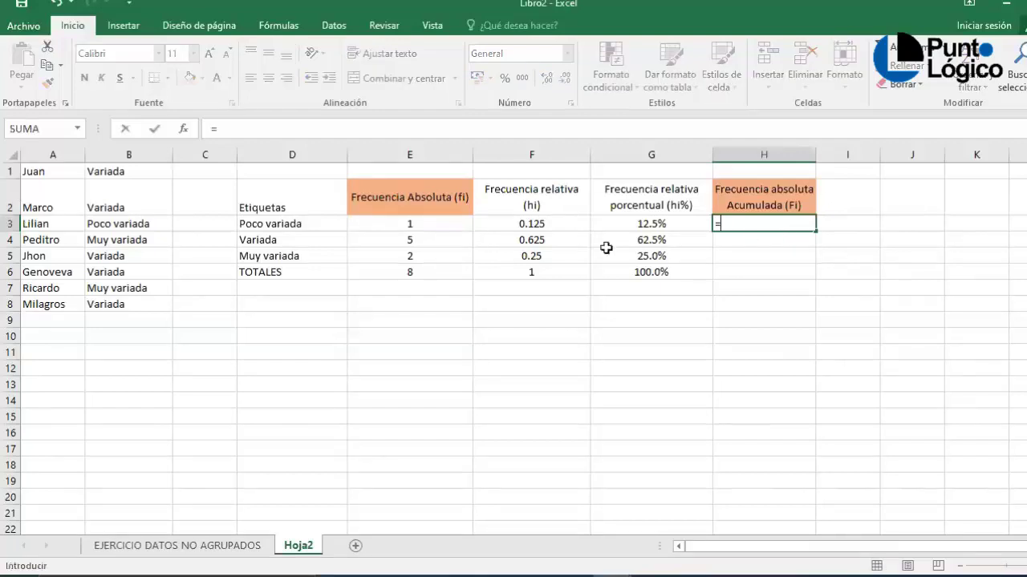
pyautogui.click(392, 223)
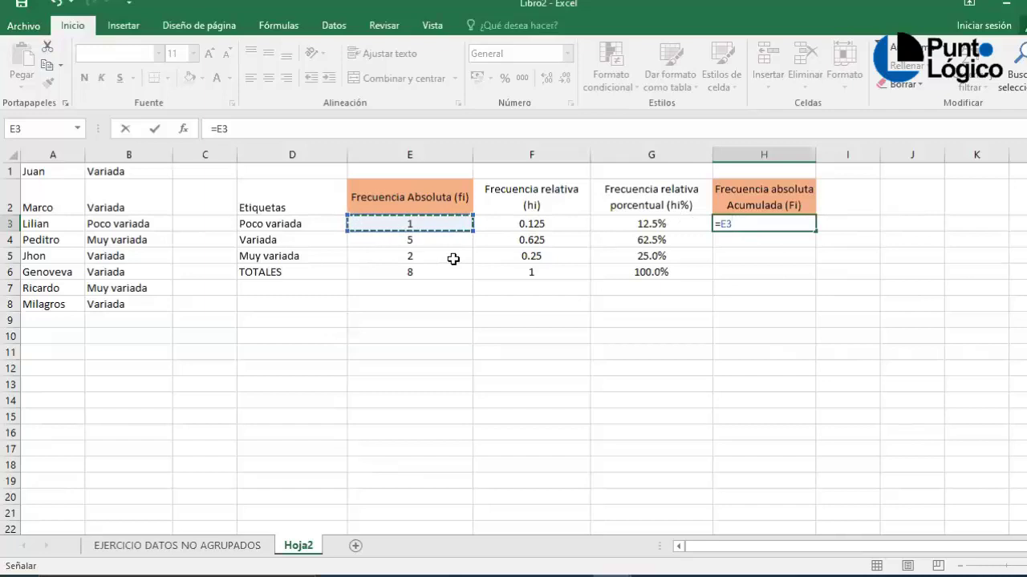
pyautogui.press('Return')
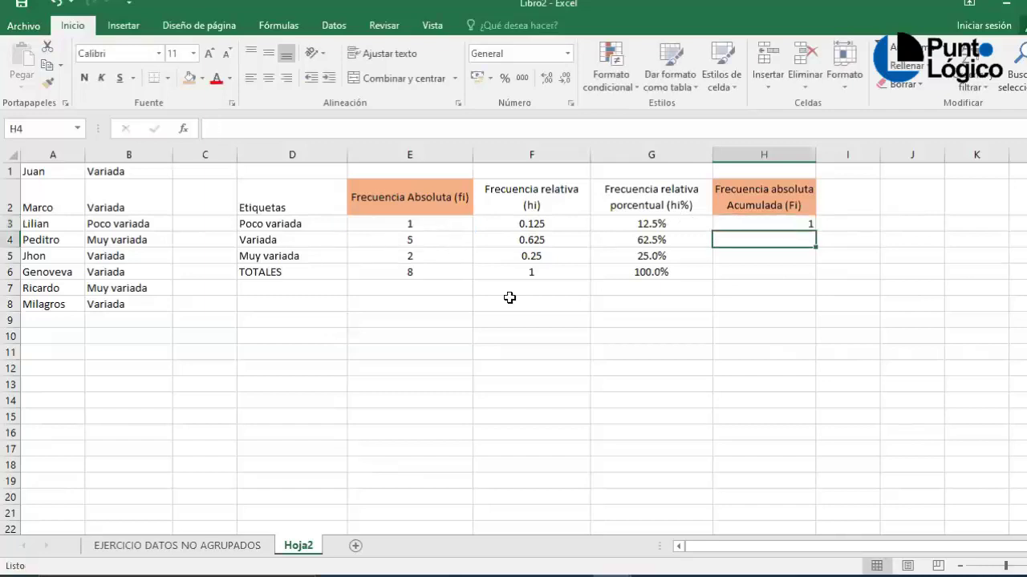
pyautogui.click(775, 221)
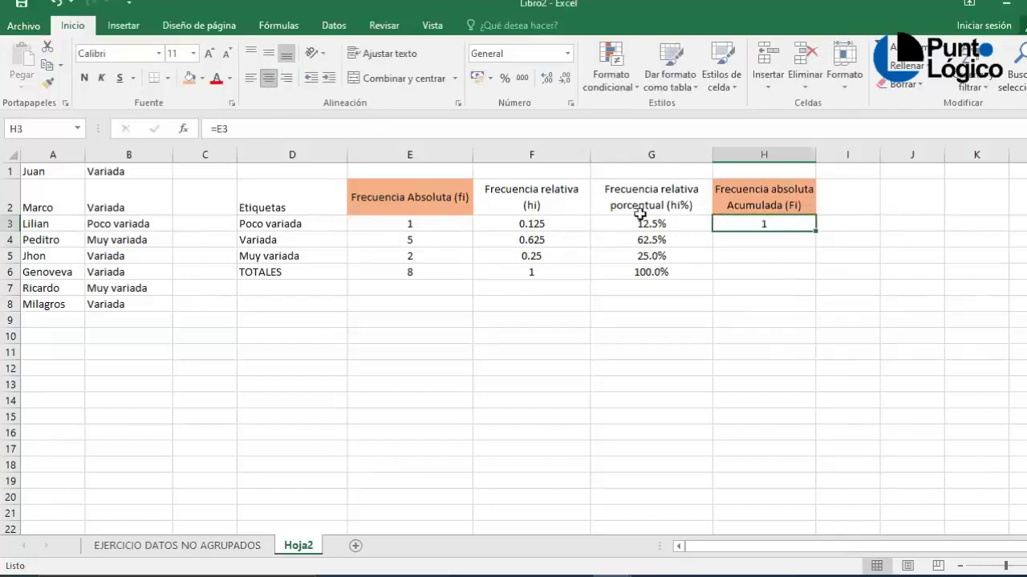
# Enter the formula =H3+E4 in cell H4 and fill it down to H5
pyautogui.click(759, 238)
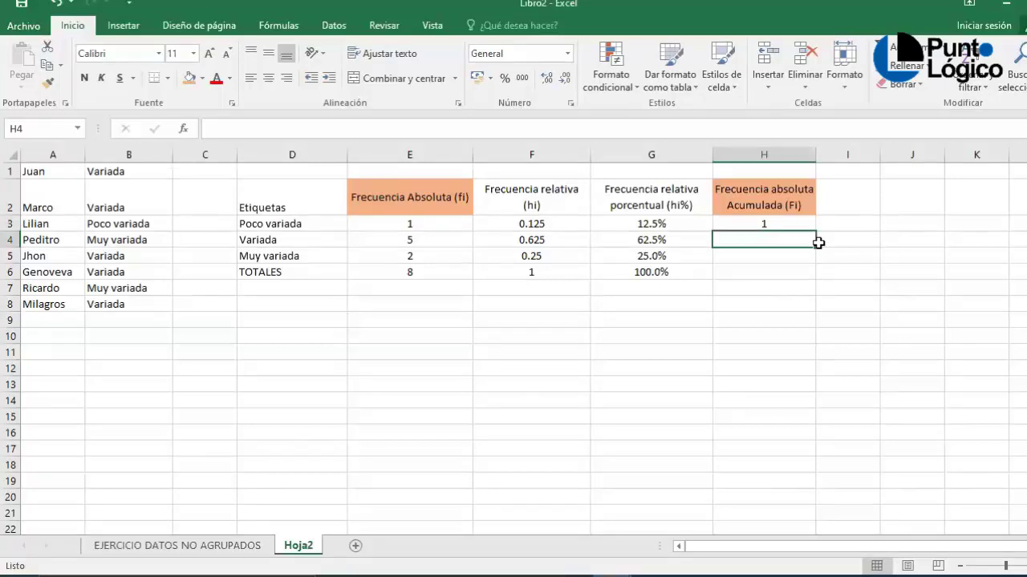
pyautogui.write('=')
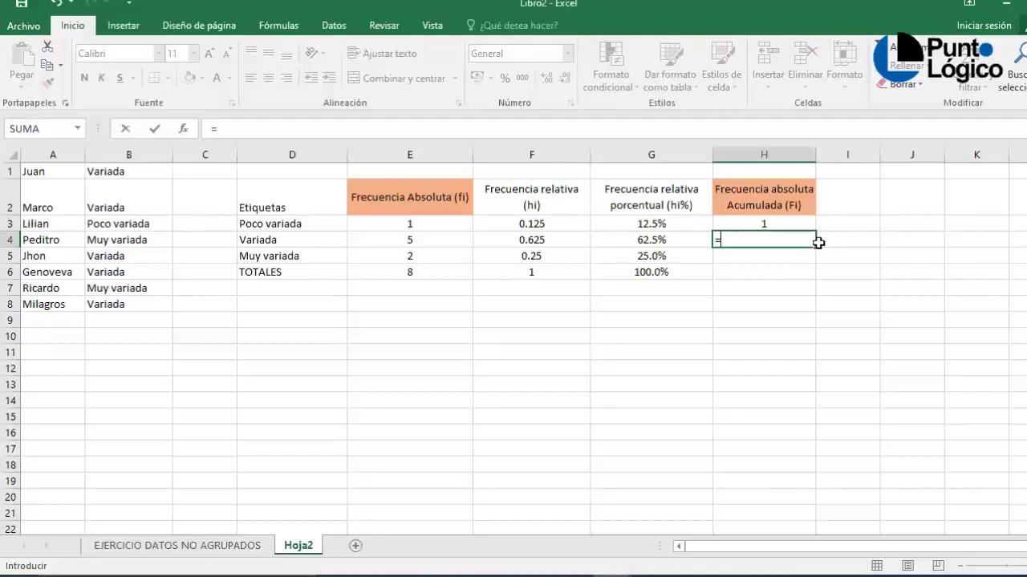
pyautogui.click(760, 226)
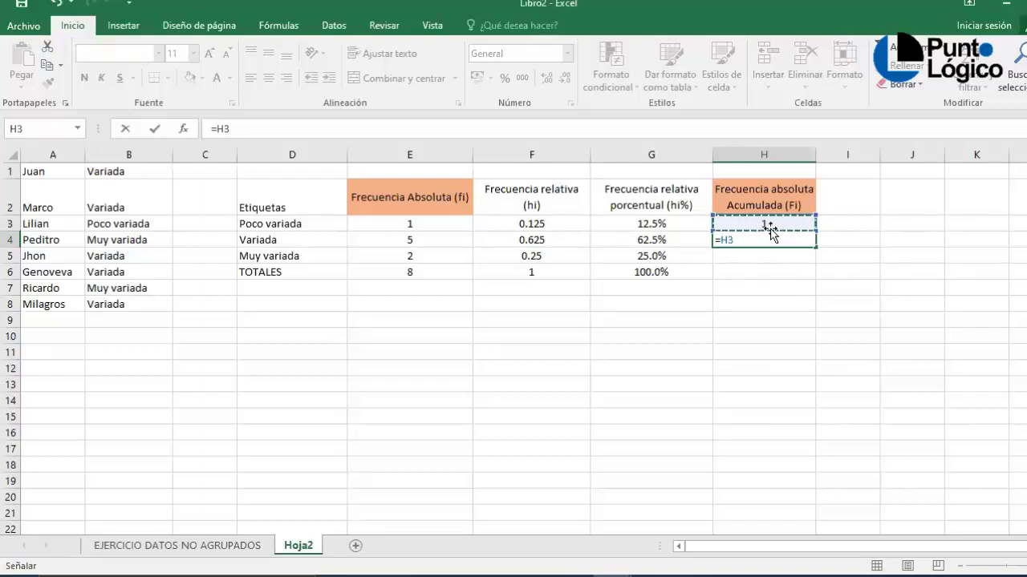
pyautogui.write('+')
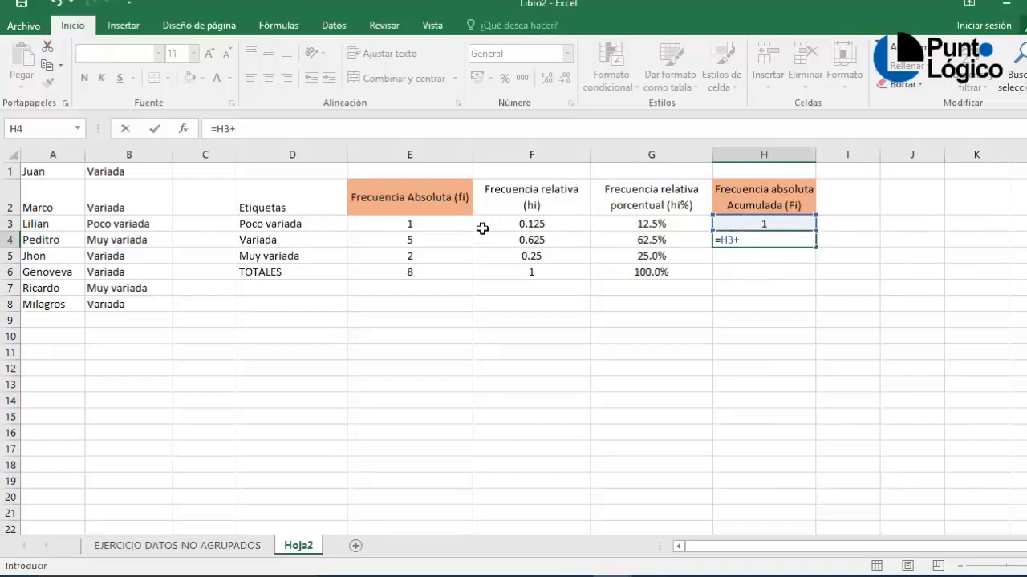
pyautogui.click(412, 241)
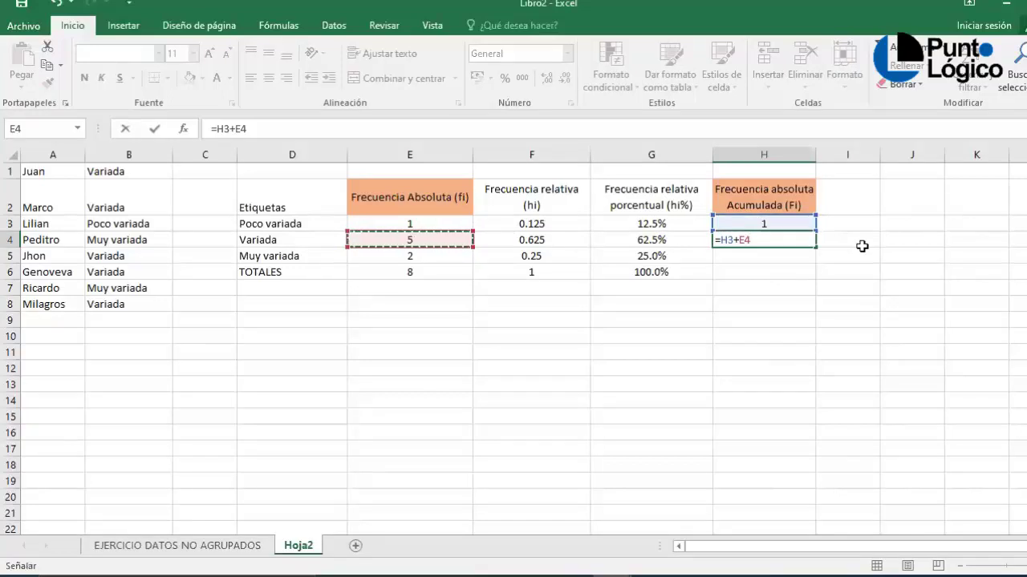
pyautogui.press('Return')
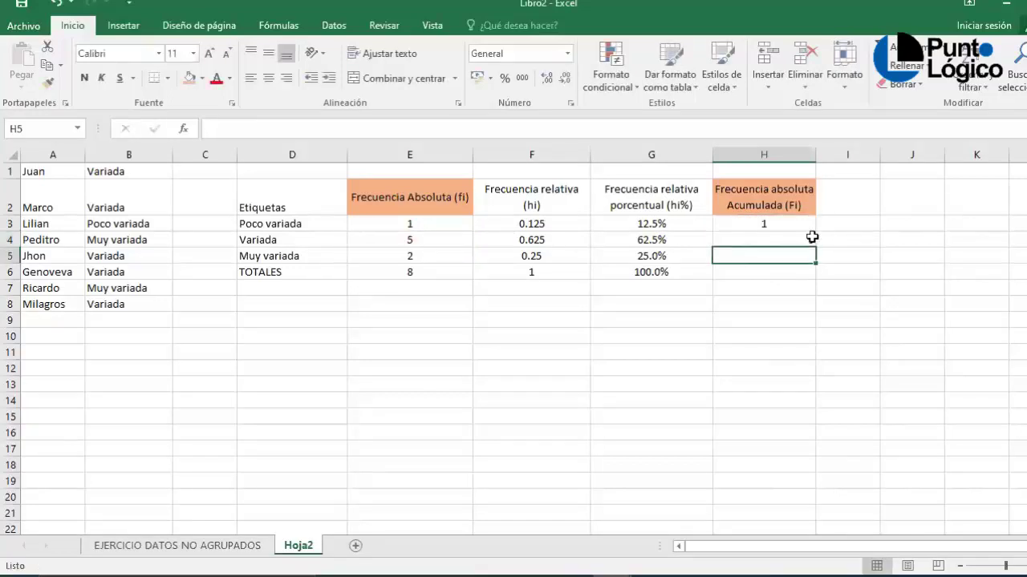
pyautogui.click(810, 239)
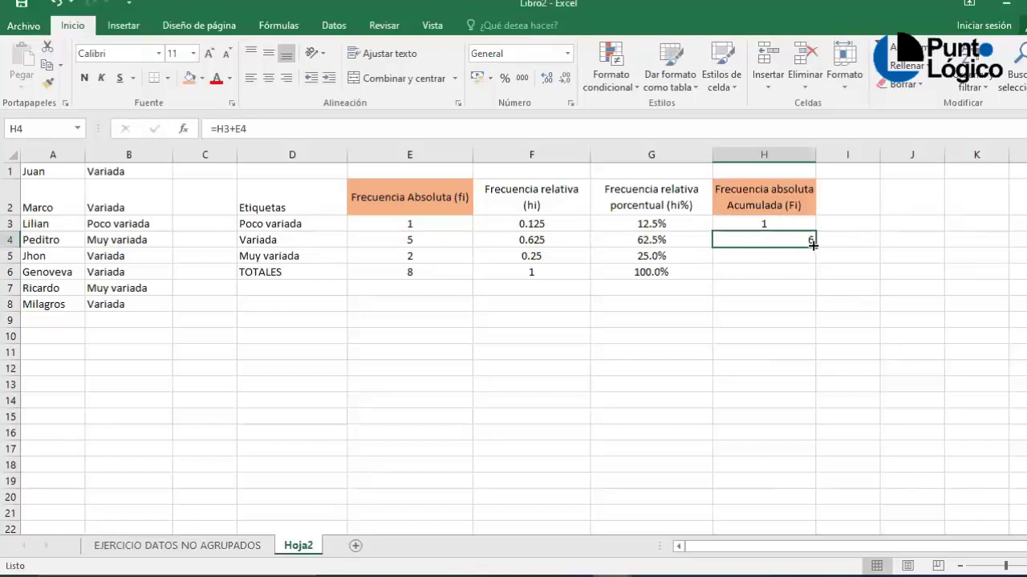
pyautogui.moveTo(816, 248); pyautogui.dragTo(814, 261)
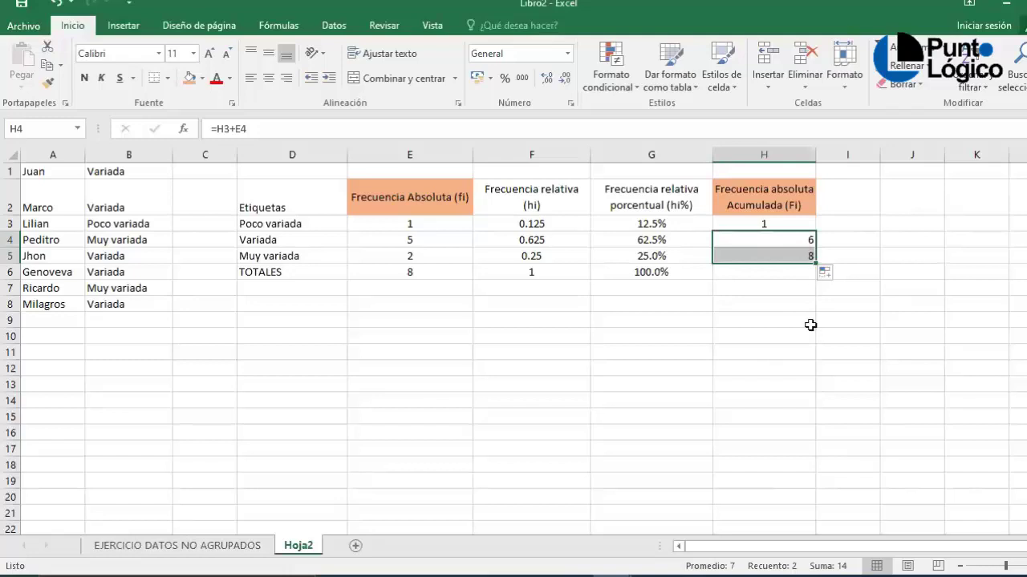
# Center the cumulative frequencies in H4:H5 and fill cells H5 and E6 with light gold
pyautogui.click(267, 77)
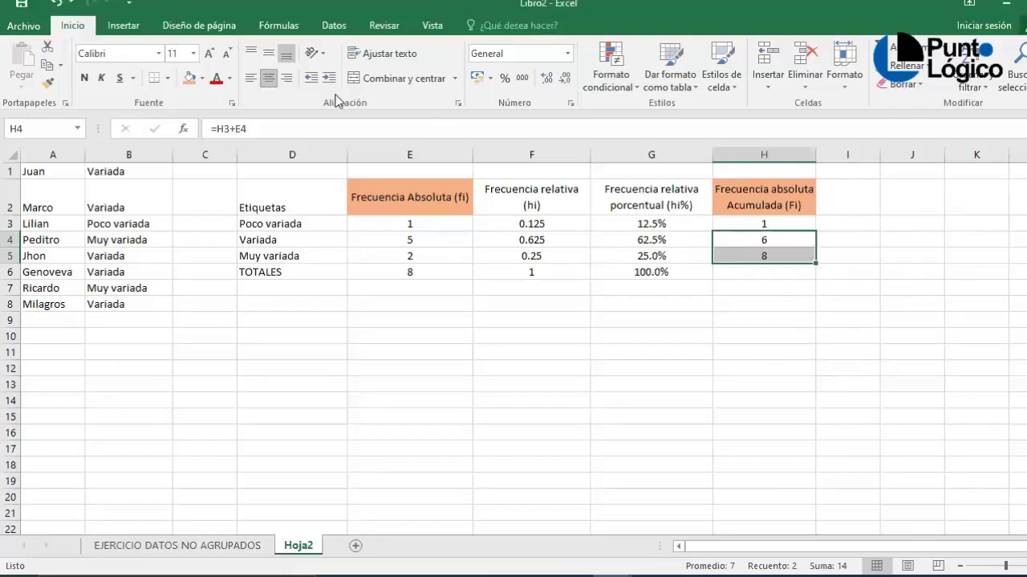
pyautogui.click(741, 256)
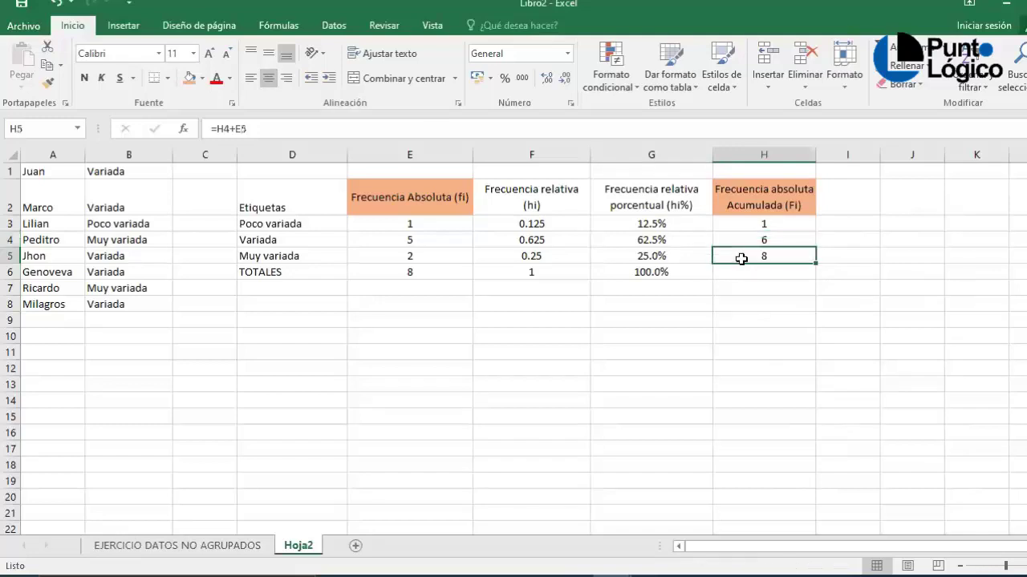
pyautogui.click(203, 78)
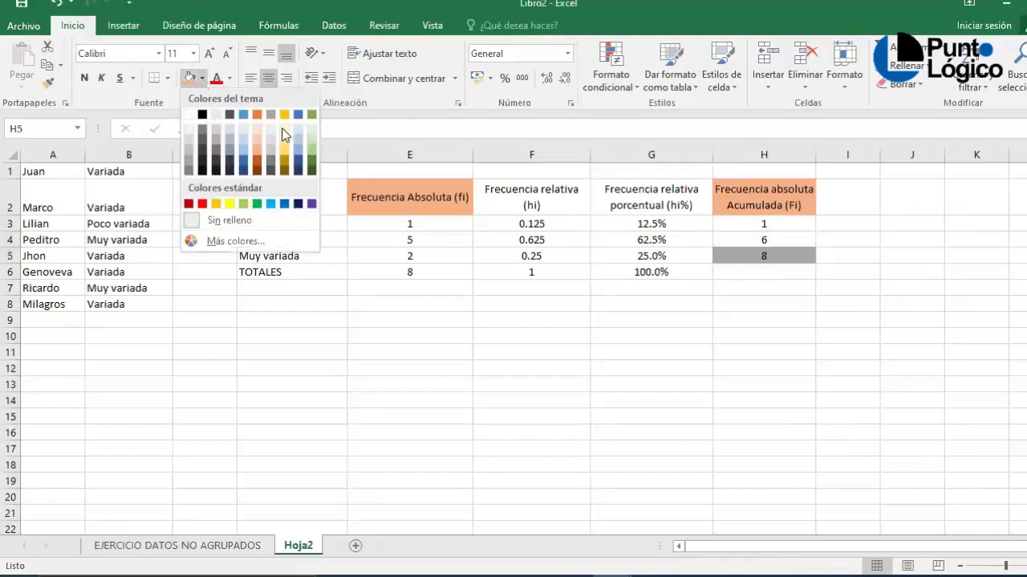
pyautogui.click(437, 264)
pyautogui.click(431, 273)
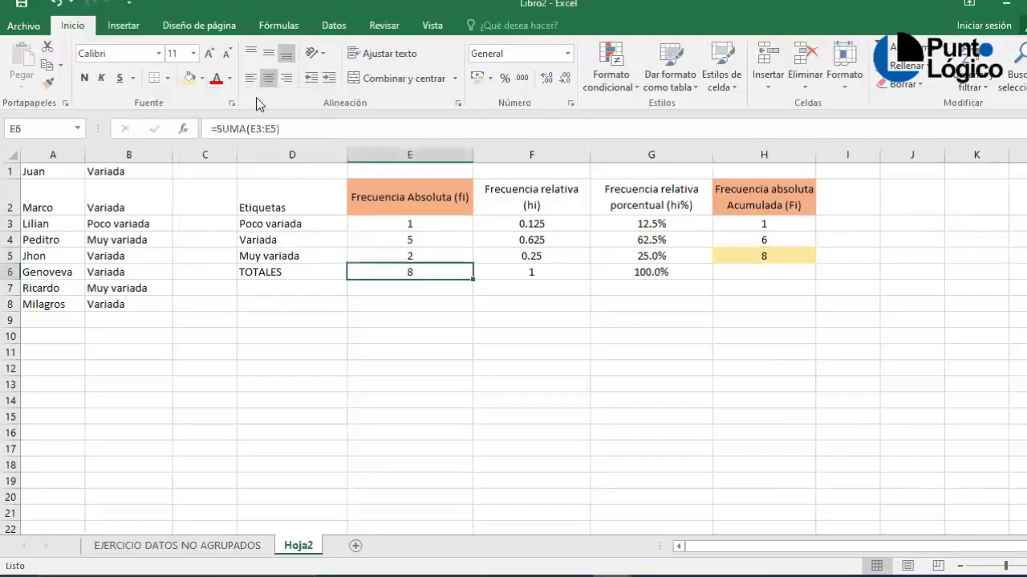
pyautogui.click(191, 78)
pyautogui.click(746, 237)
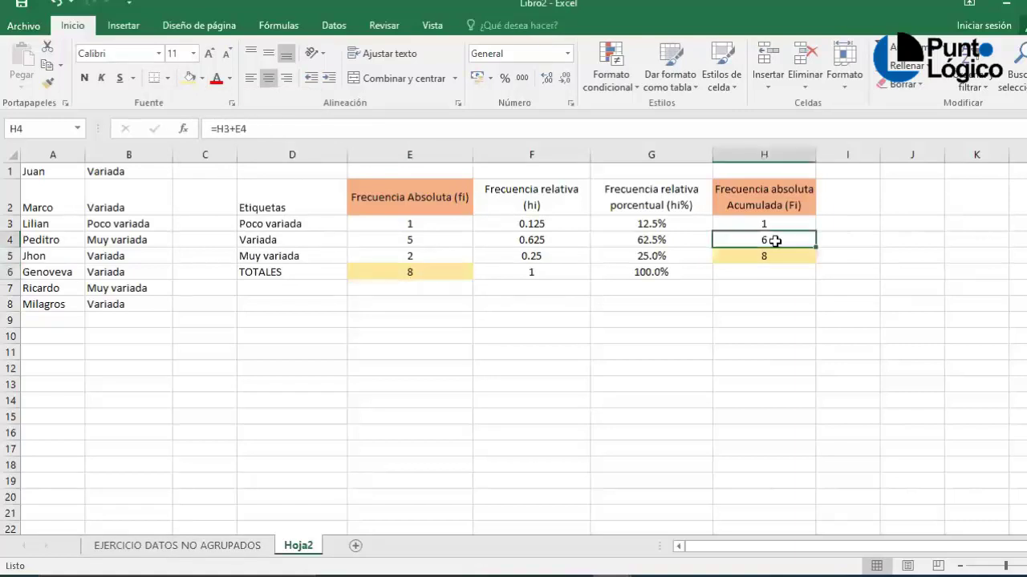
pyautogui.press('Down')
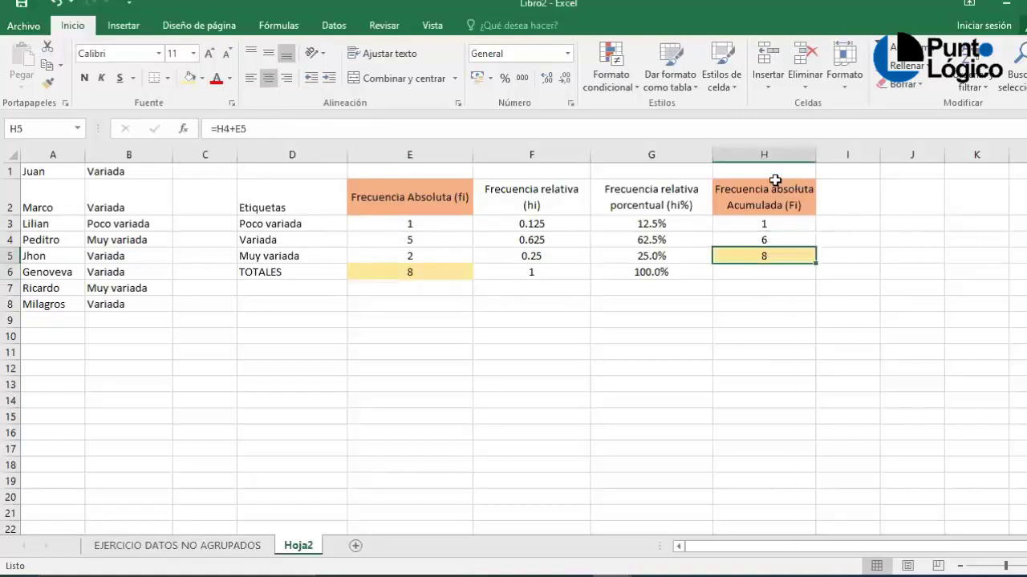
# Widen column I and enter the heading "Frecuencia relativa acumulada (Hi)" in cell I2
pyautogui.moveTo(915, 162); pyautogui.dragTo(912, 162)
pyautogui.click(846, 206)
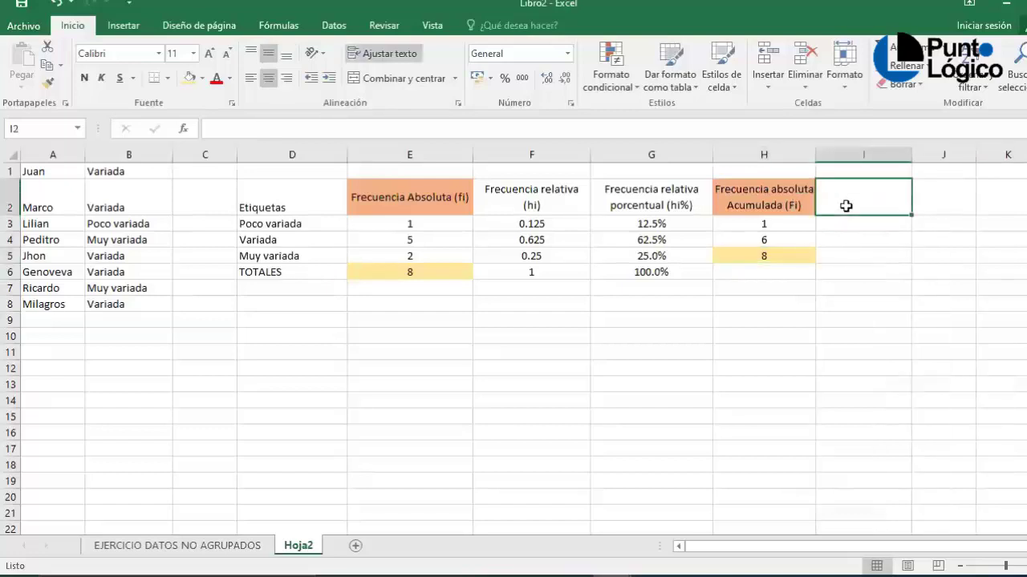
pyautogui.write('Frecuencia')
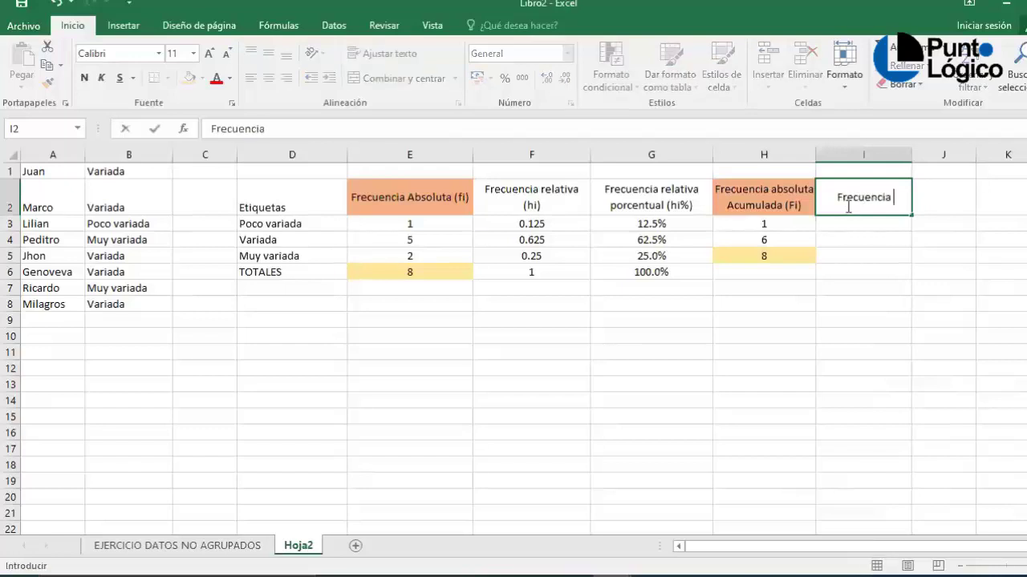
pyautogui.write(' reslat')
pyautogui.press('BackSpace')
pyautogui.press('BackSpace')
pyautogui.press('BackSpace')
pyautogui.press('BackSpace')
pyautogui.write('lat')
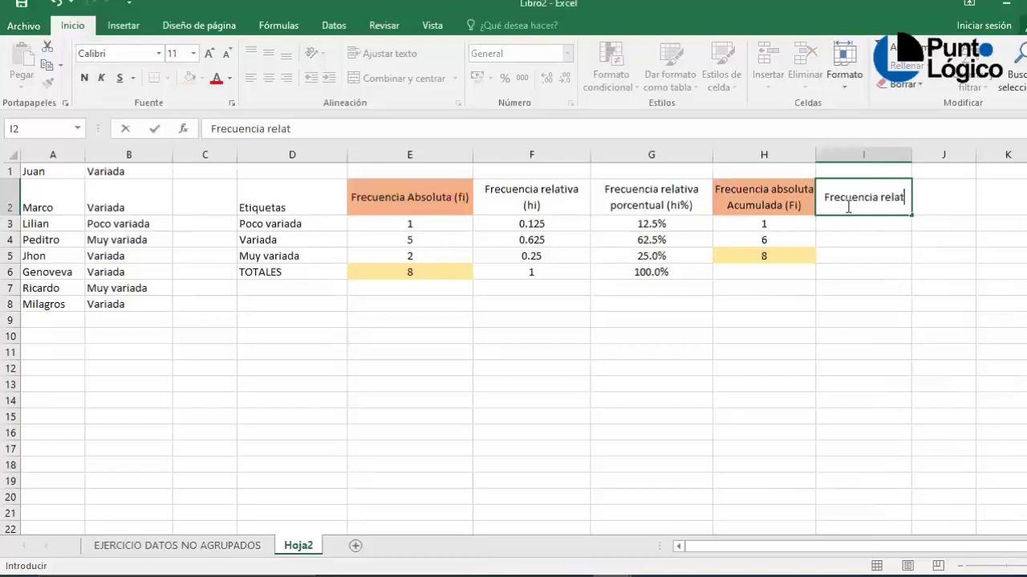
pyautogui.write('iva acumulada')
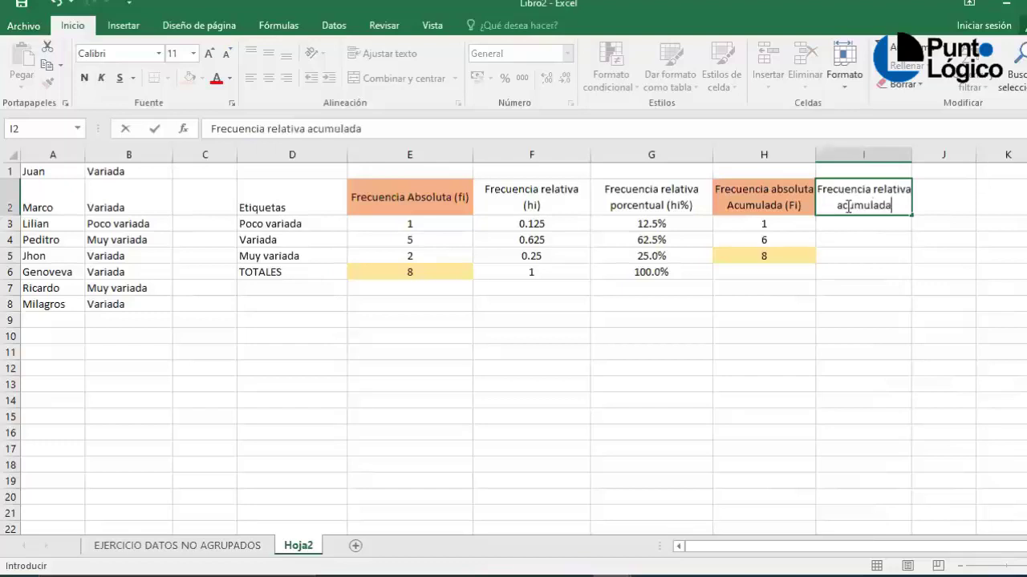
pyautogui.write(' (Hi)')
pyautogui.click(872, 237)
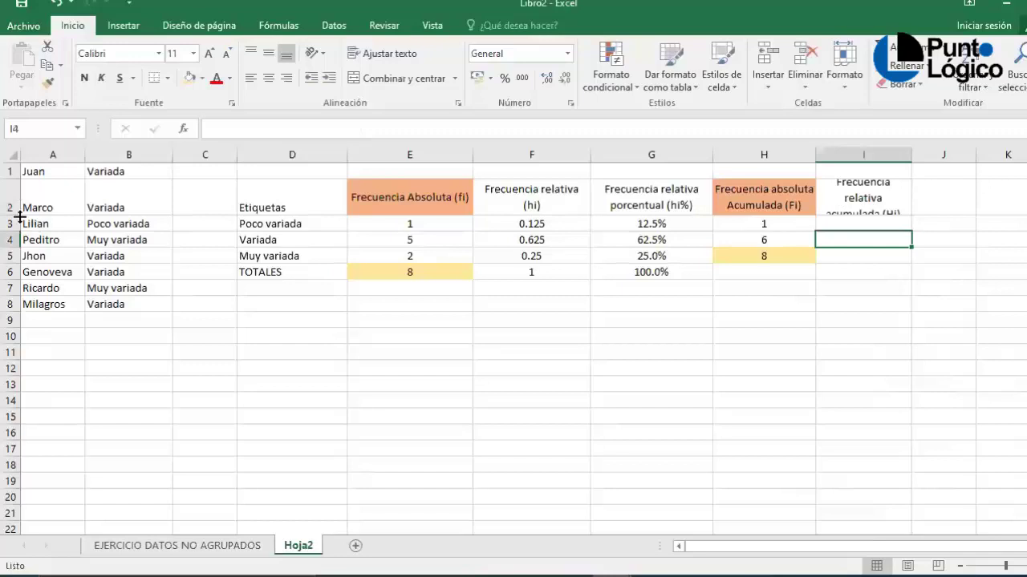
# Increase the height of row 2 to make room for the three-line heading in I2
pyautogui.press('Up')
pyautogui.press('Up')
pyautogui.moveTo(14, 224); pyautogui.dragTo(531, 197)
# Fill the relative frequency headings in F2 and I2 with light blue
pyautogui.click(524, 204)
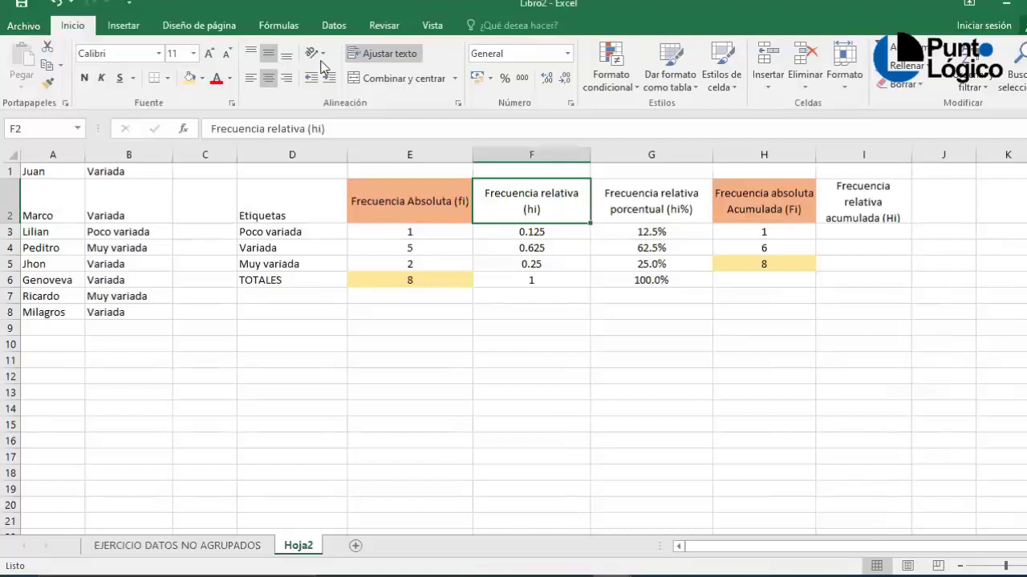
pyautogui.click(203, 78)
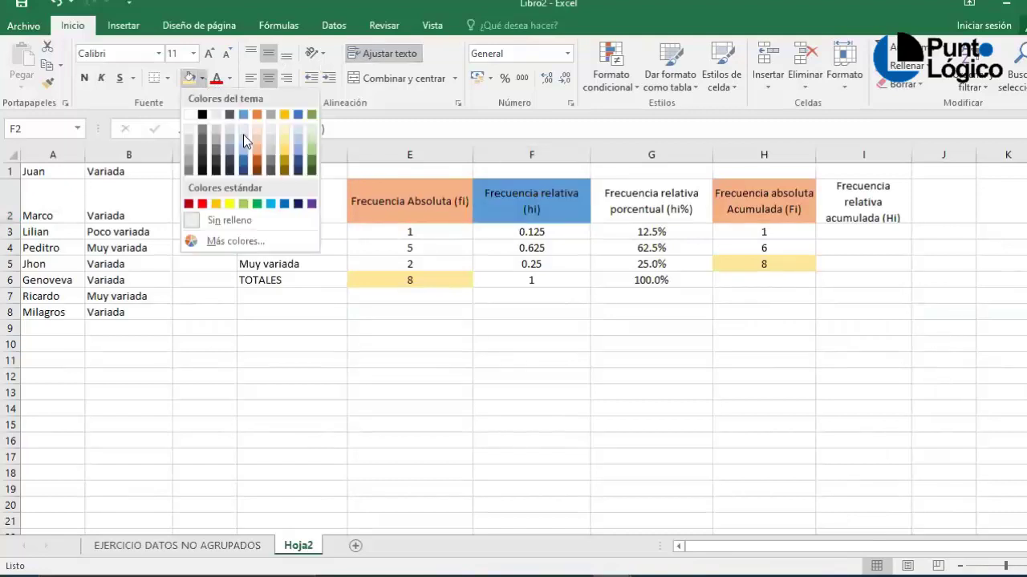
pyautogui.click(243, 136)
pyautogui.click(841, 199)
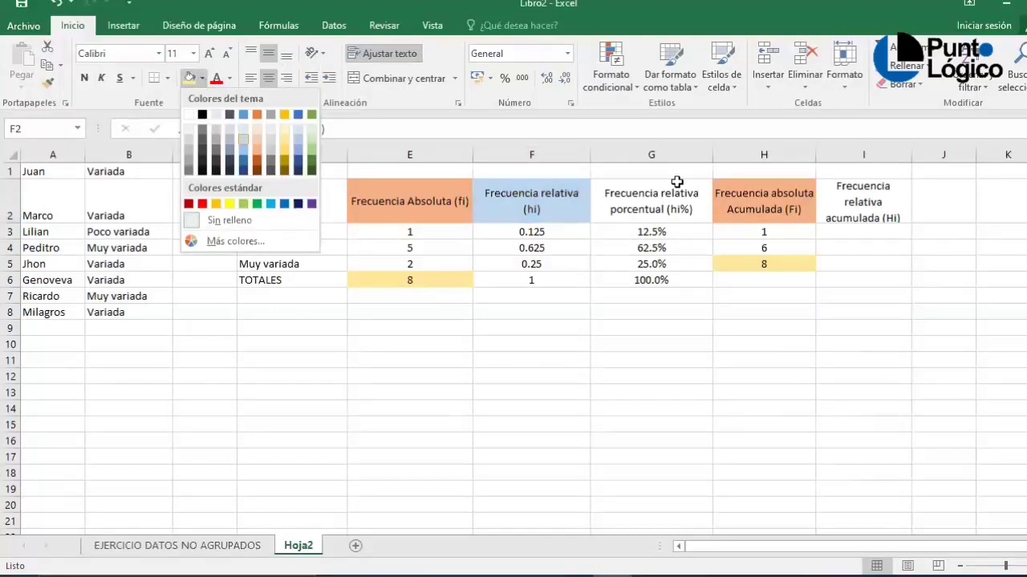
pyautogui.click(189, 80)
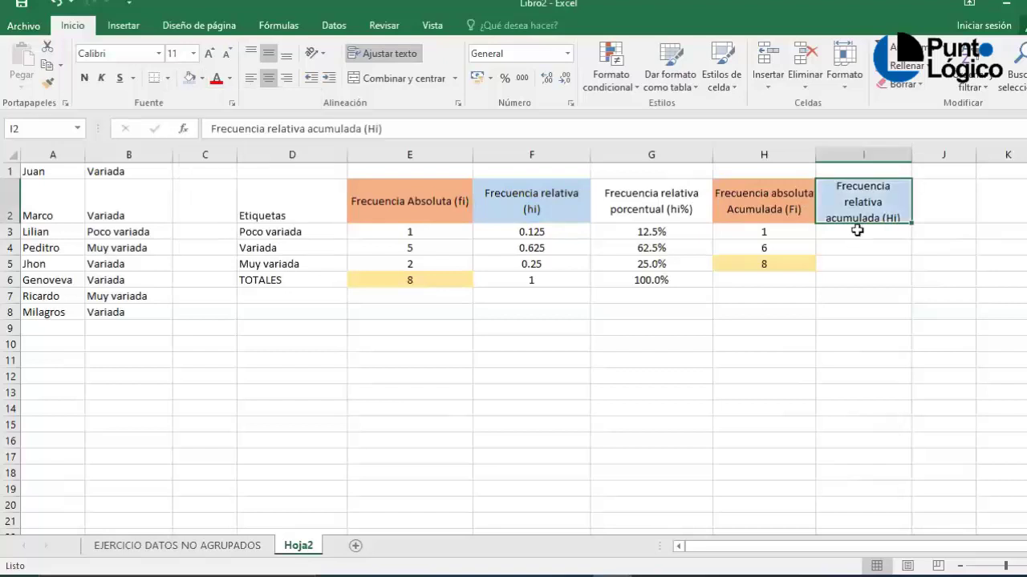
# Enter the formula =F3 in cell I3 as the first cumulative relative frequency
pyautogui.click(858, 230)
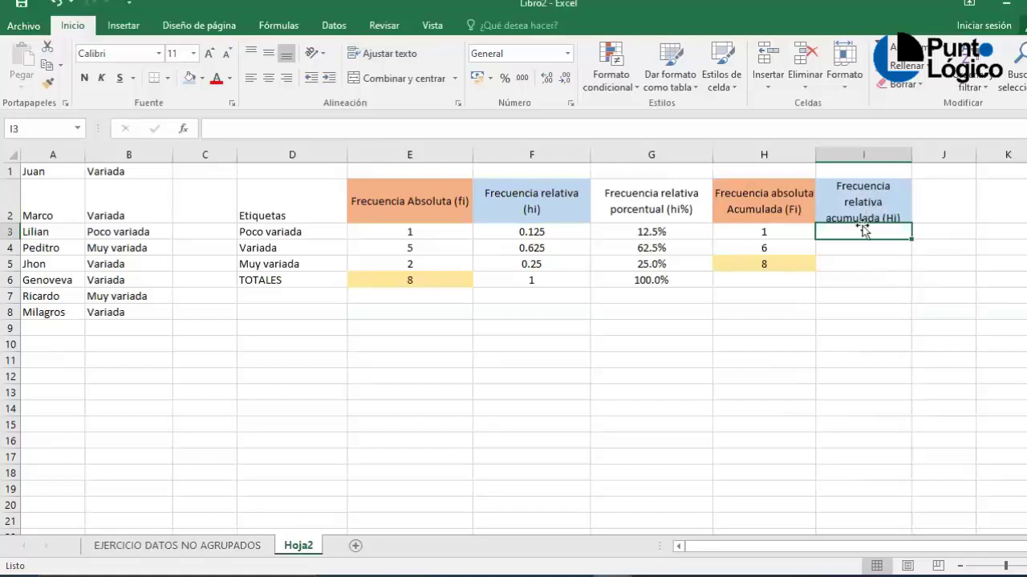
pyautogui.click(860, 221)
pyautogui.click(897, 232)
pyautogui.write('=')
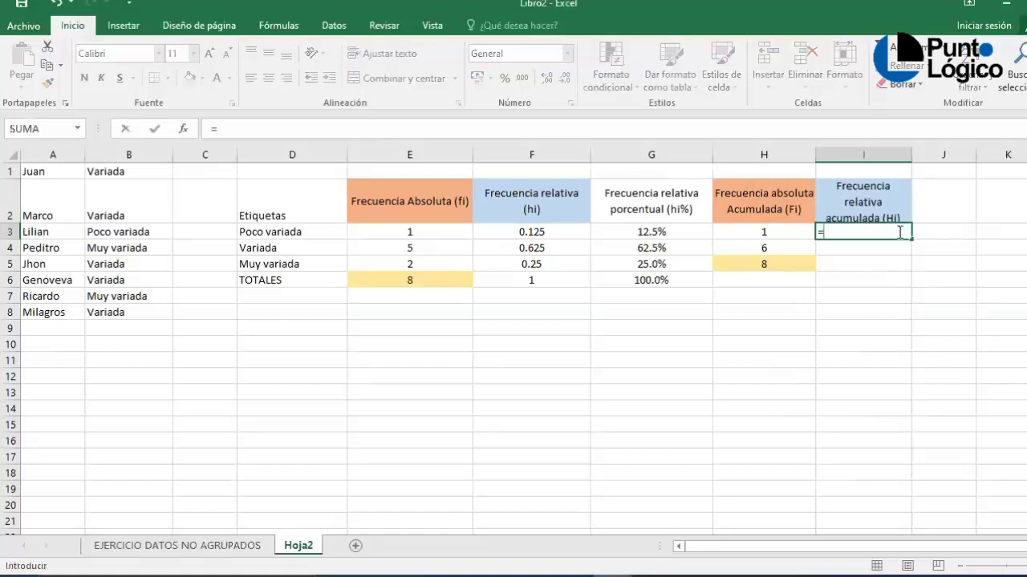
pyautogui.click(533, 232)
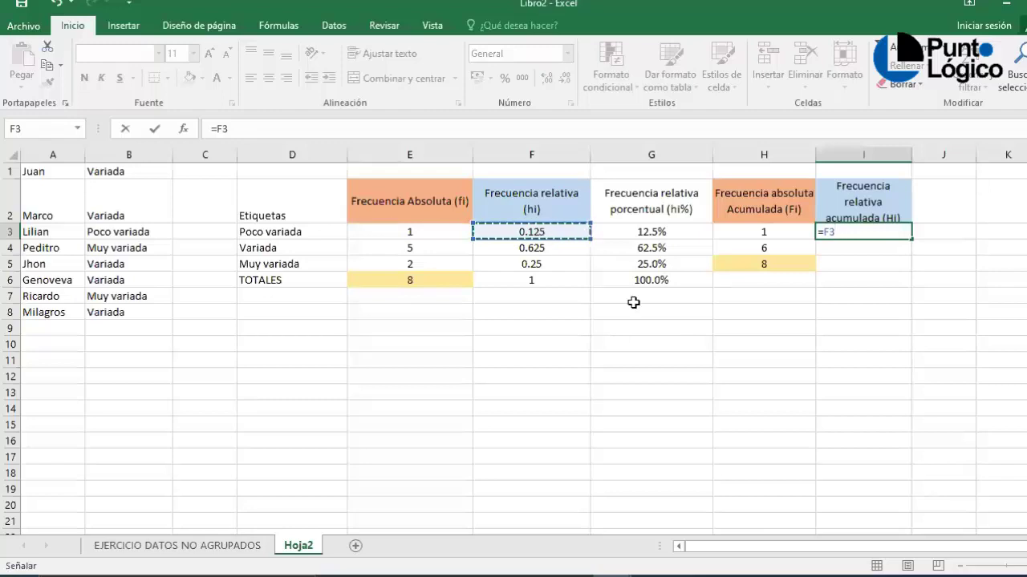
pyautogui.press('Return')
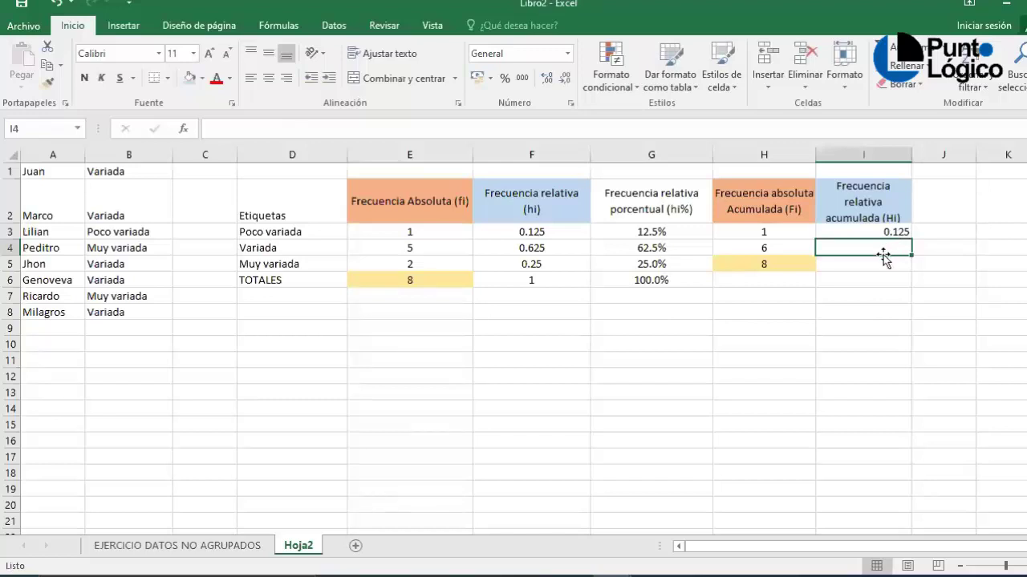
# Enter the formula =I3+F4 in cell I4 and fill it down to I5
pyautogui.write('=')
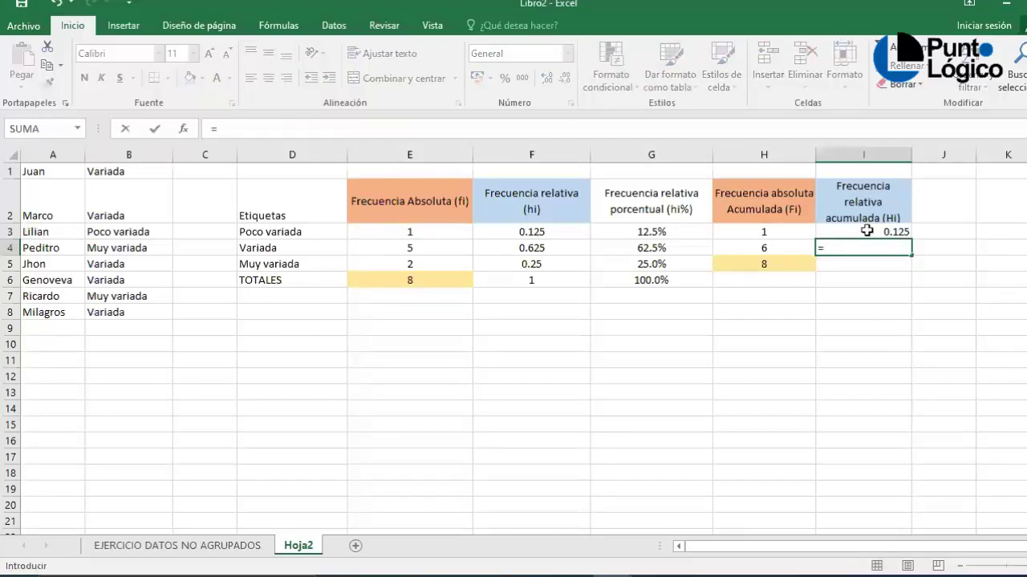
pyautogui.click(866, 230)
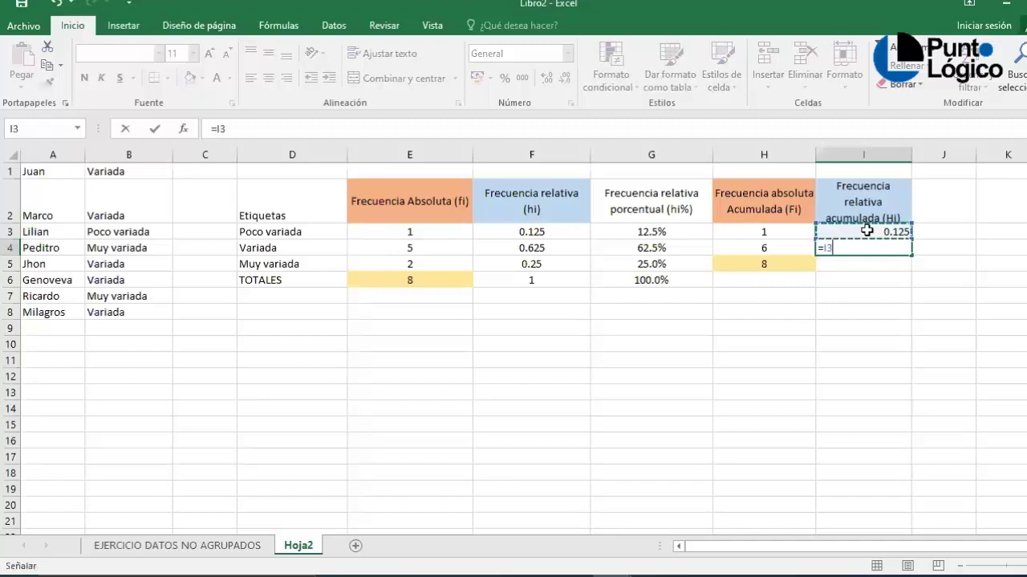
pyautogui.write('+')
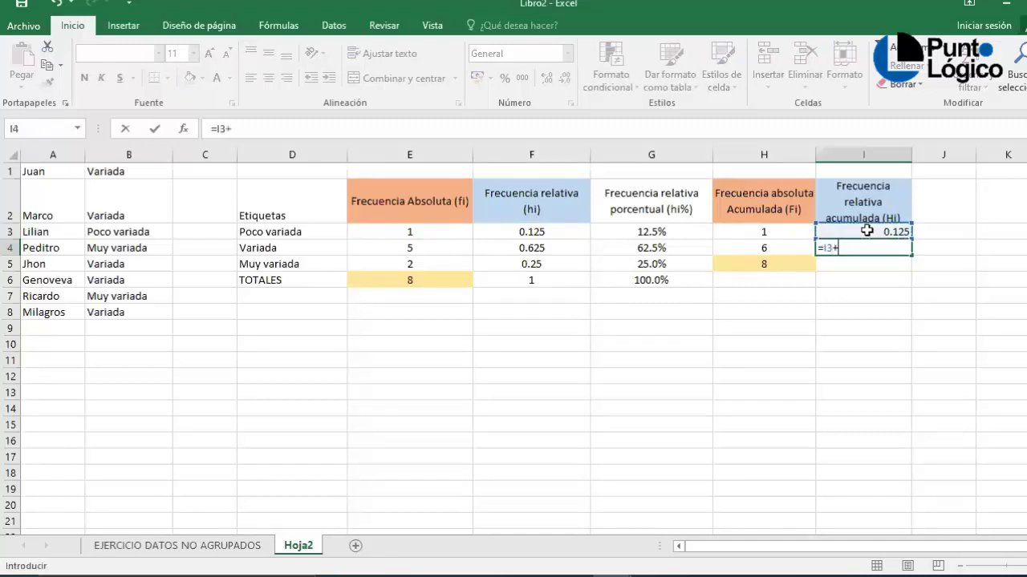
pyautogui.click(542, 251)
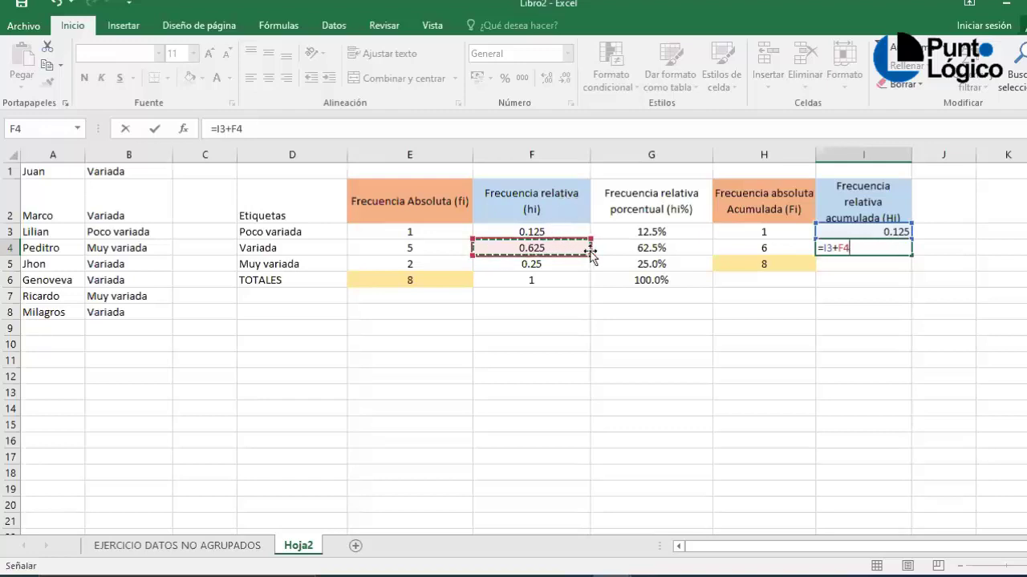
pyautogui.press('Return')
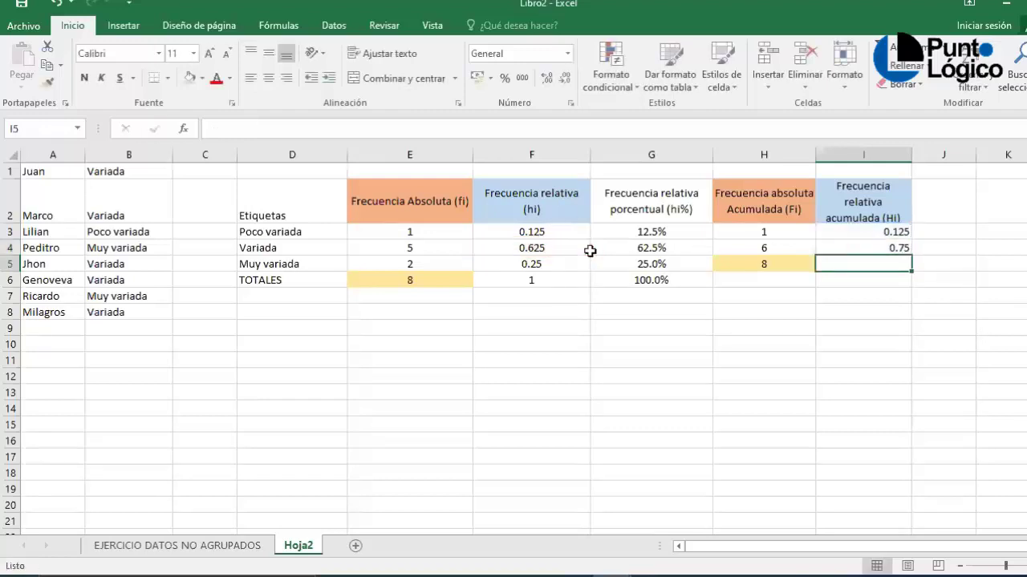
pyautogui.click(905, 250)
pyautogui.moveTo(911, 257); pyautogui.dragTo(909, 268)
pyautogui.click(881, 264)
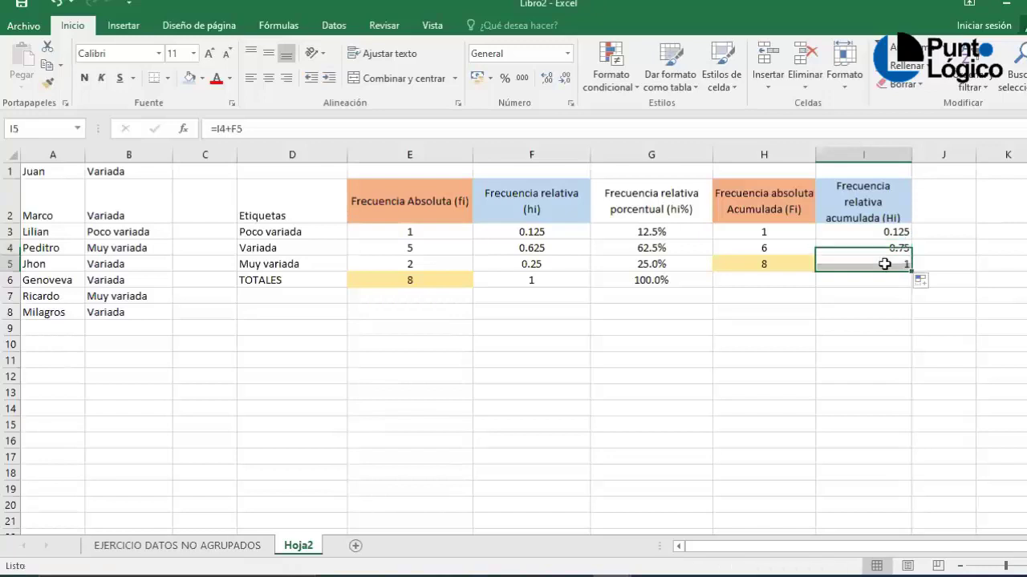
# Center the values in I3:I5 and fill cells I5 and F6 with light blue
pyautogui.moveTo(887, 232); pyautogui.dragTo(888, 262)
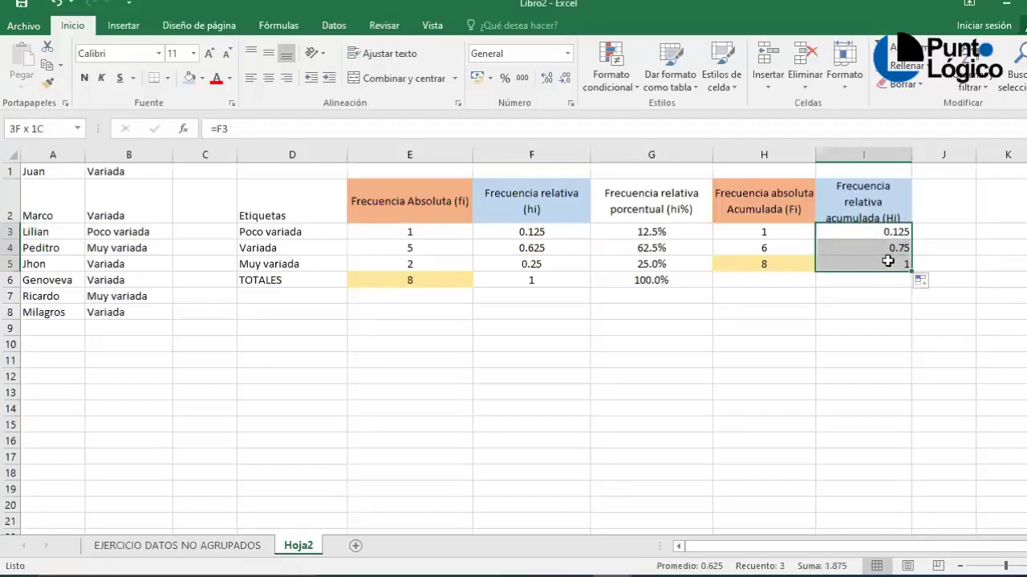
pyautogui.click(269, 78)
pyautogui.click(848, 266)
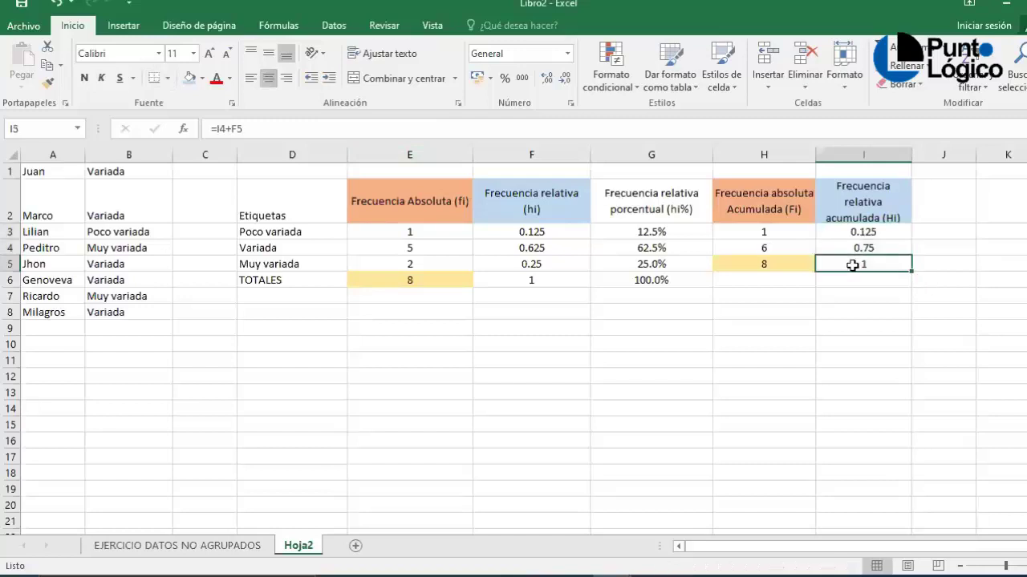
pyautogui.click(200, 78)
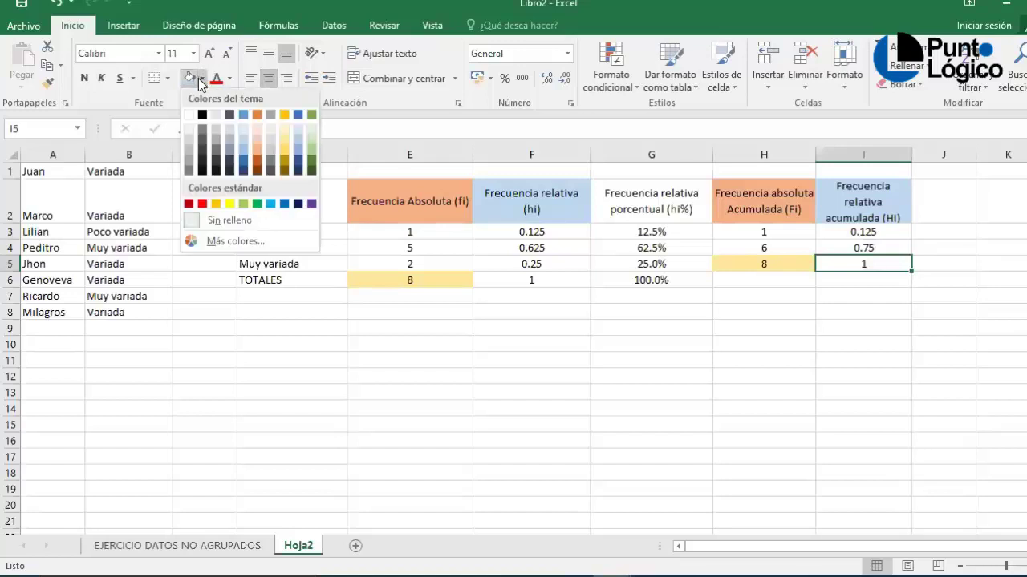
pyautogui.click(190, 78)
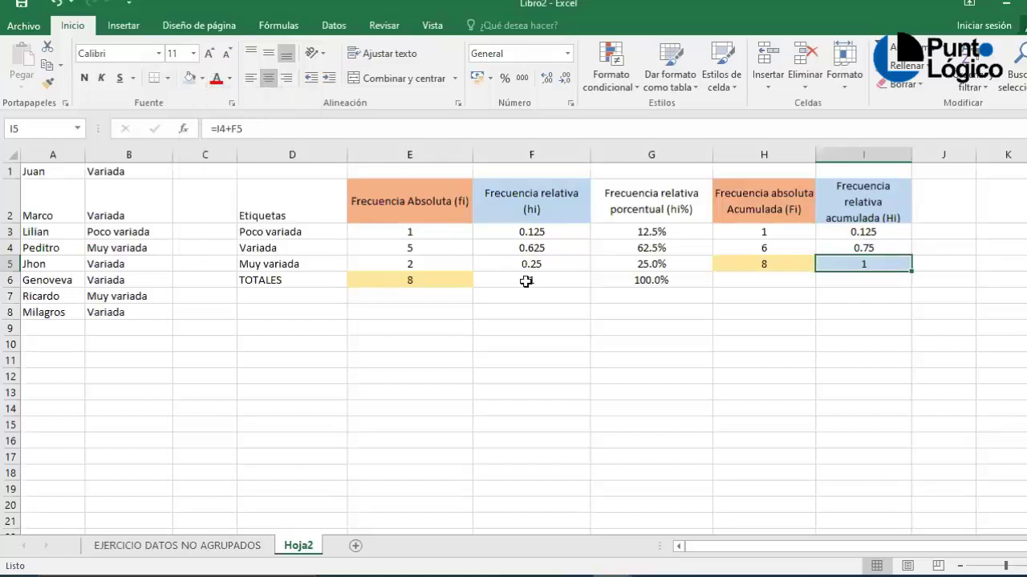
pyautogui.click(525, 280)
pyautogui.click(191, 78)
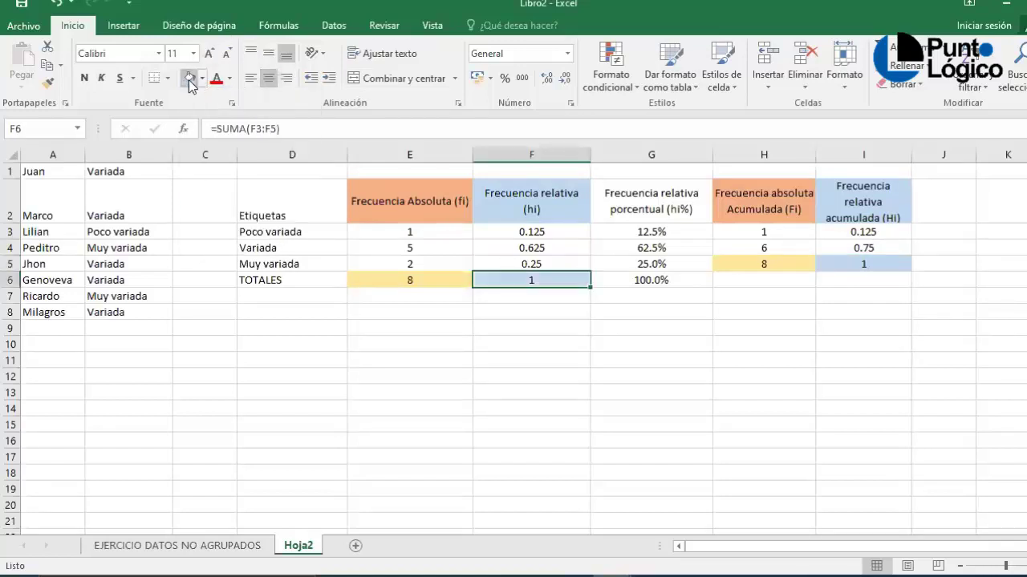
# Compare the relative frequency total in F6 with the last cumulative relative frequency in I5
pyautogui.click(764, 265)
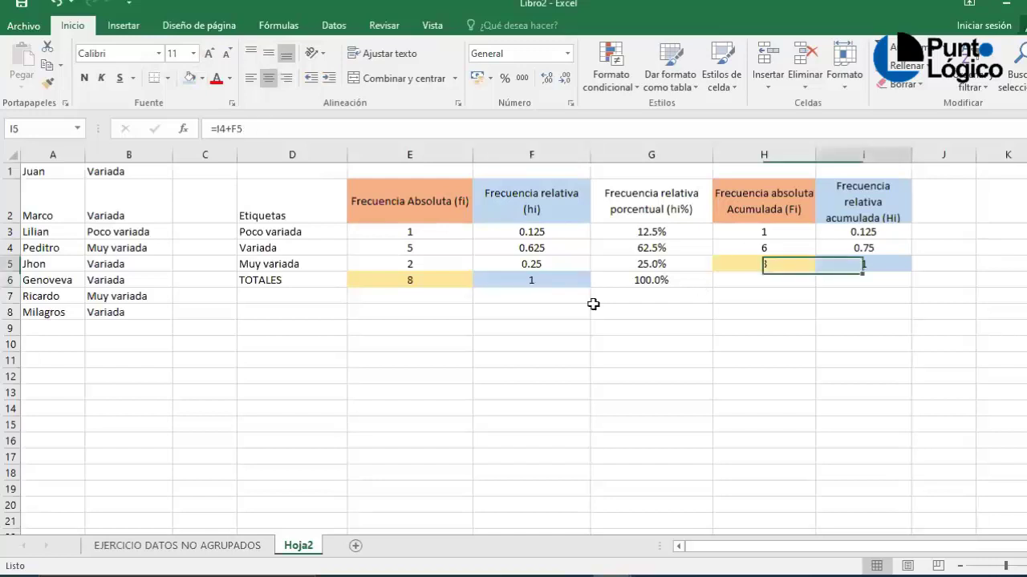
pyautogui.click(525, 280)
pyautogui.click(855, 261)
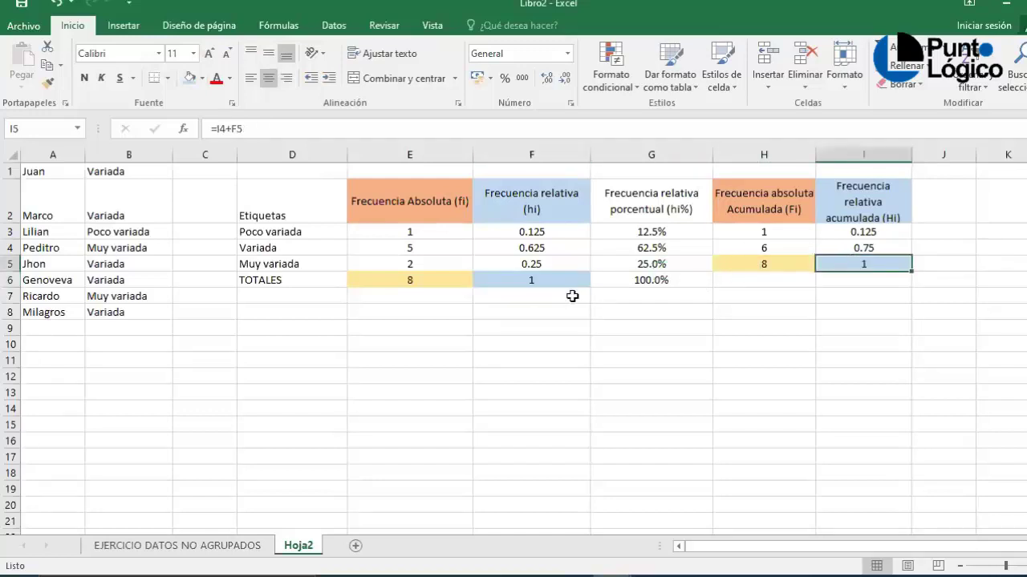
pyautogui.click(531, 283)
pyautogui.click(855, 262)
pyautogui.click(562, 280)
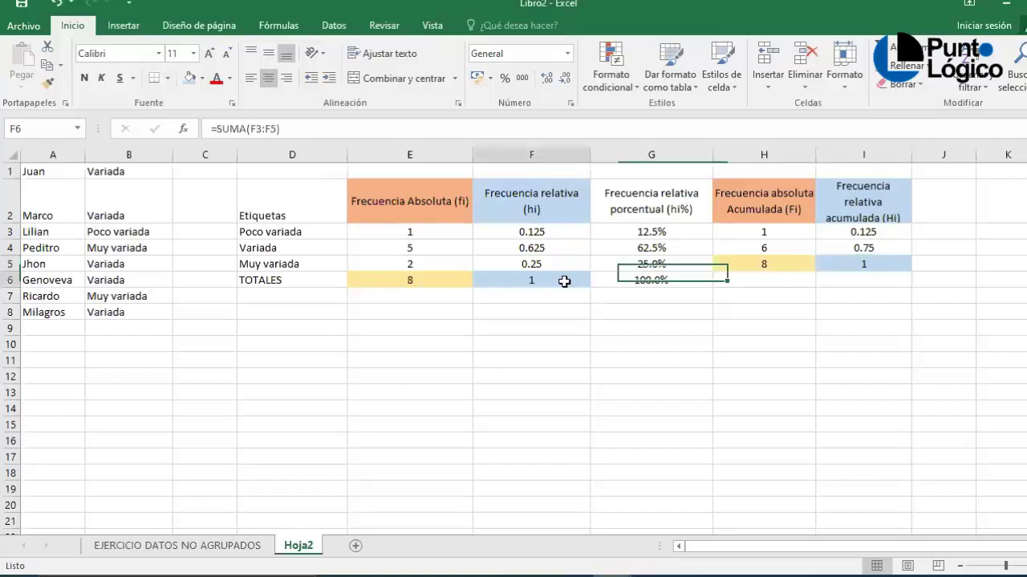
pyautogui.click(871, 264)
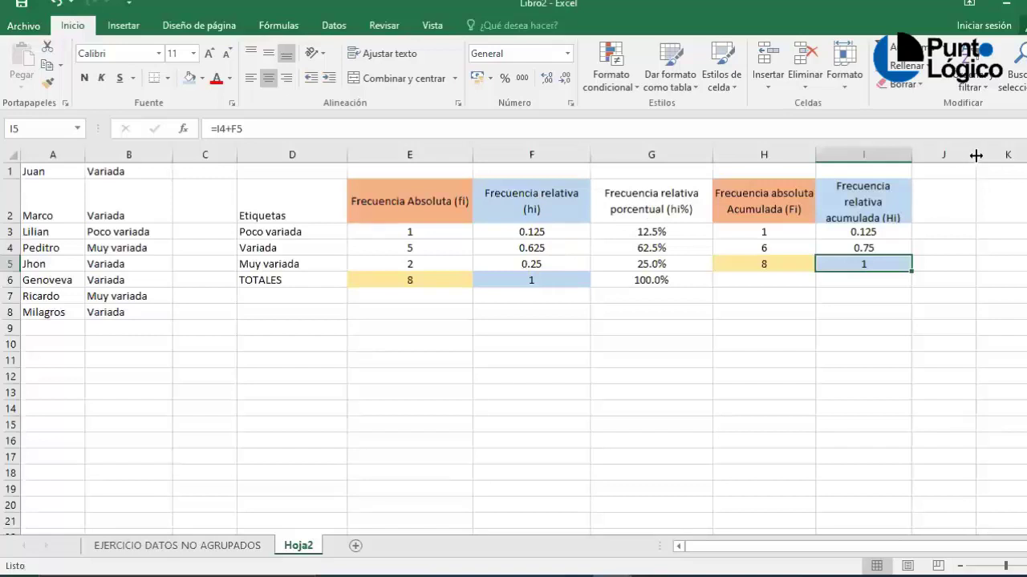
# Widen column J and enter the header "Frecuencia relativa porcentual acumulada (Hi%)" in cell J2
pyautogui.moveTo(978, 156); pyautogui.dragTo(1025, 159)
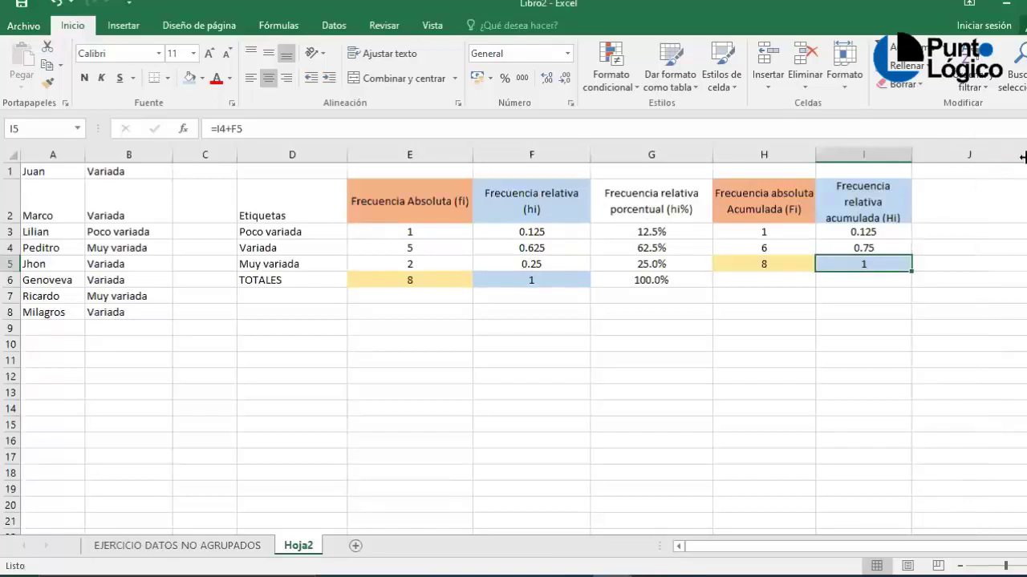
pyautogui.click(947, 198)
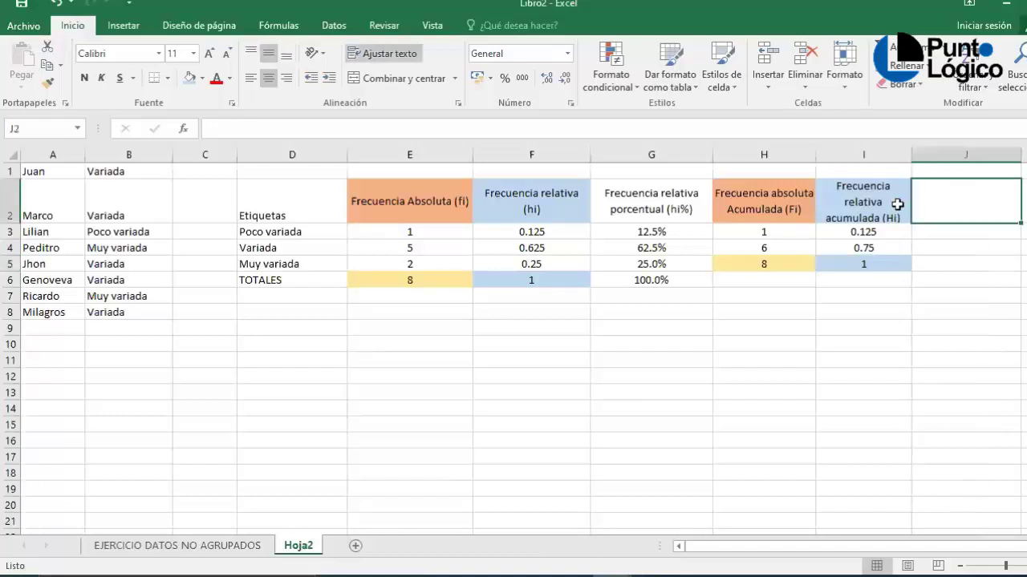
pyautogui.write('F')
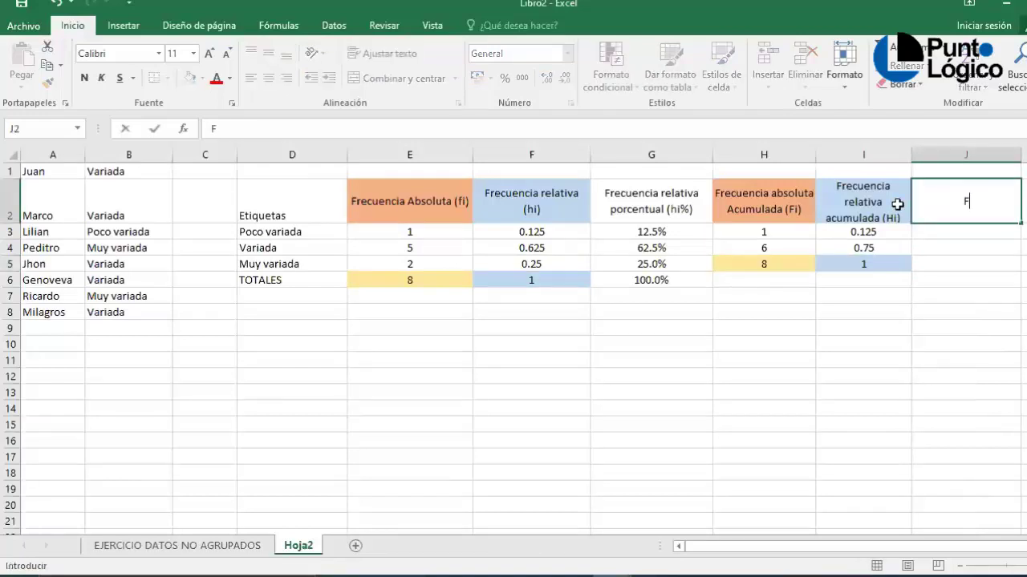
pyautogui.write('recuencia relativa porcentual acumulad')
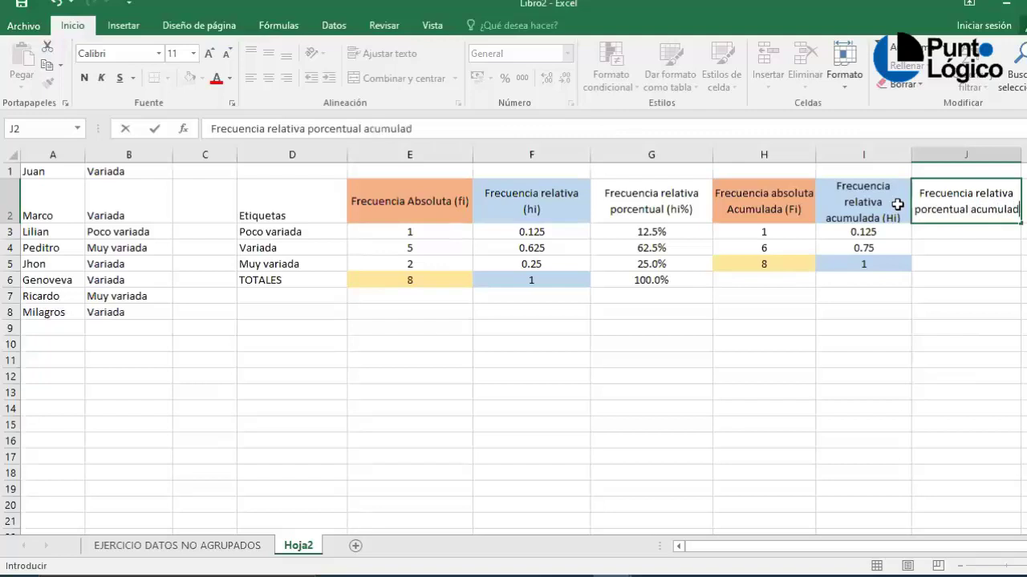
pyautogui.write('a (Hi%)')
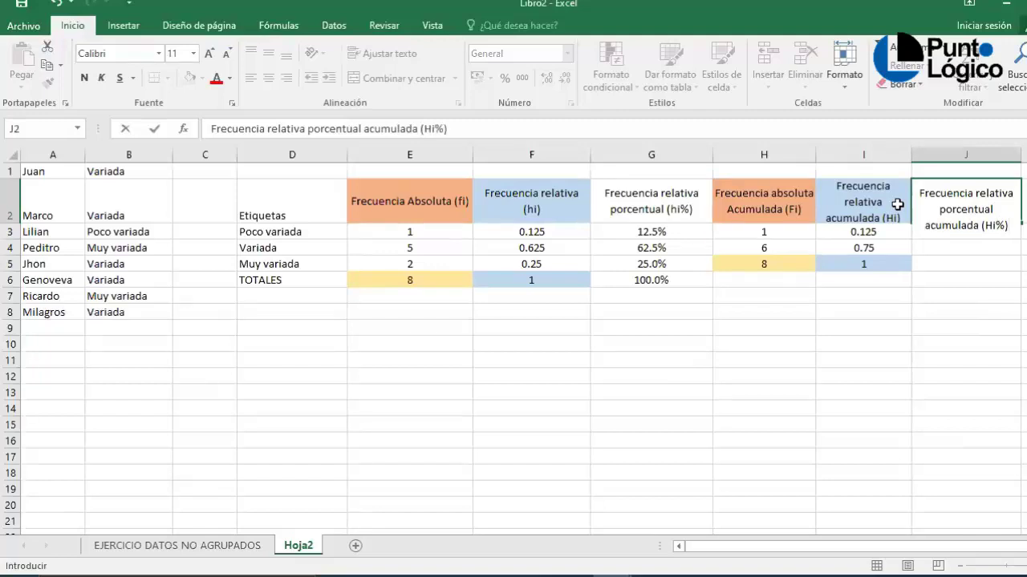
pyautogui.press('Return')
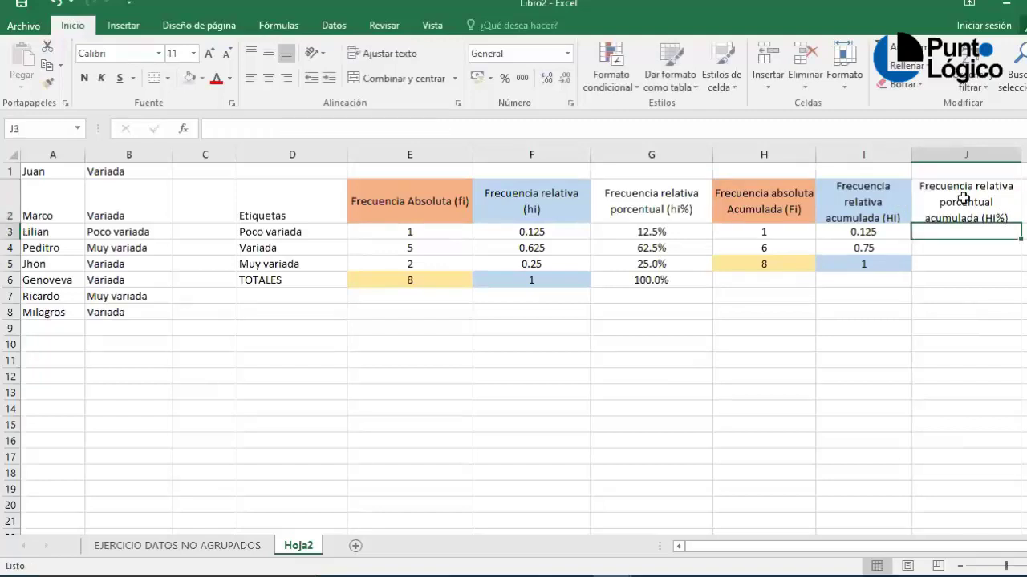
# Fill the percentage frequency headers in J2 and G2 with the same medium-light green
pyautogui.click(972, 261)
pyautogui.click(963, 225)
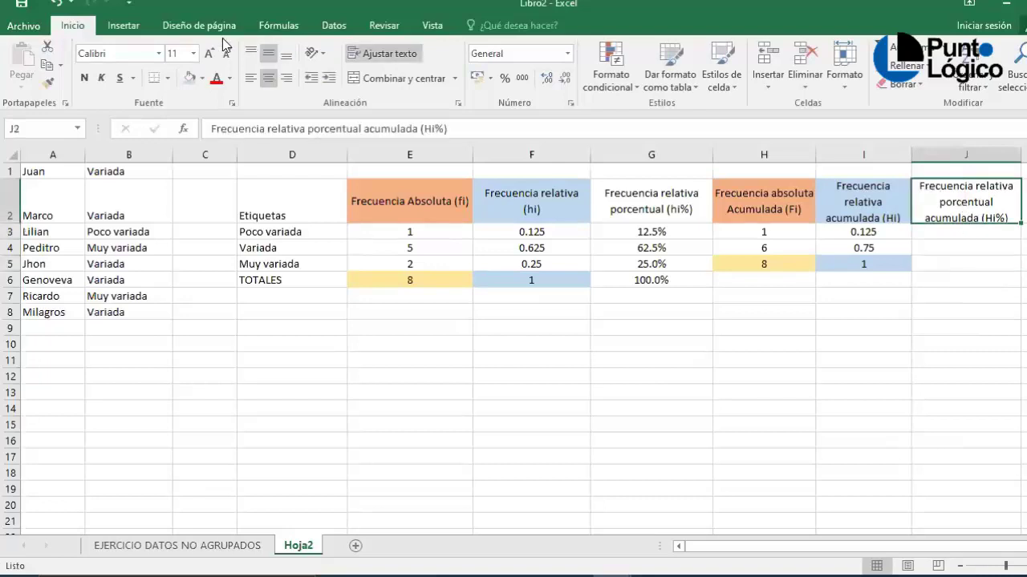
pyautogui.click(203, 78)
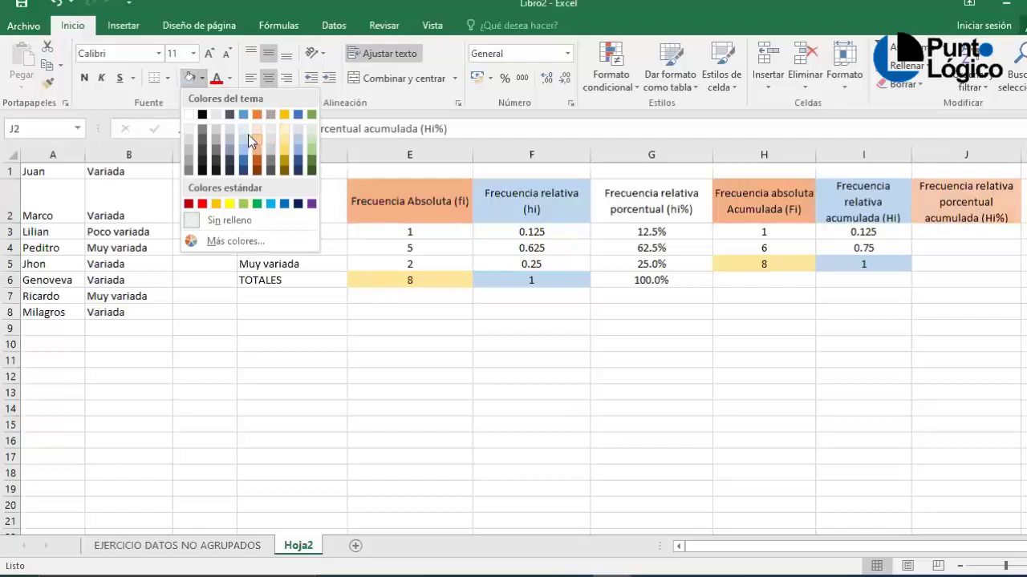
pyautogui.click(312, 133)
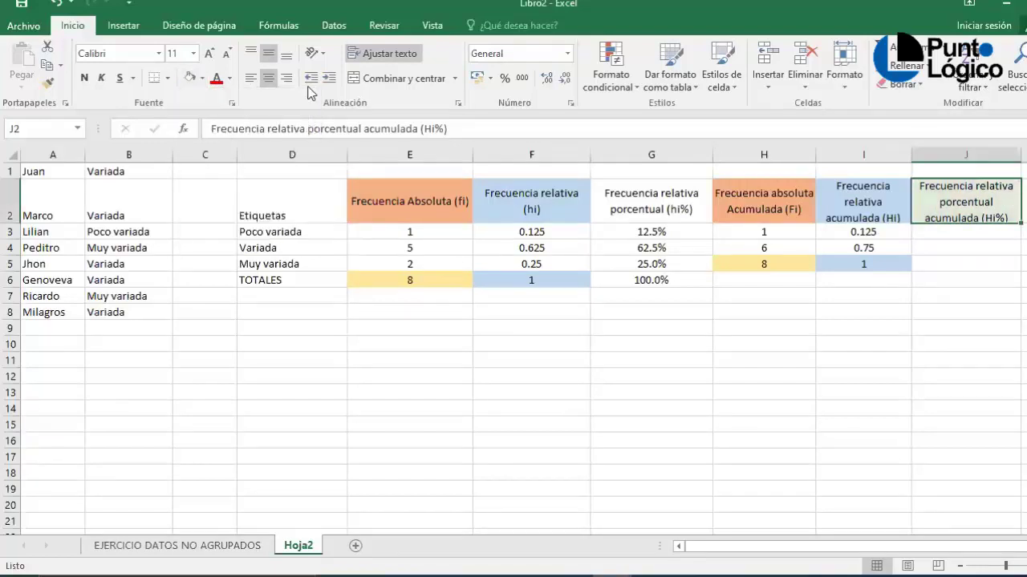
pyautogui.click(203, 79)
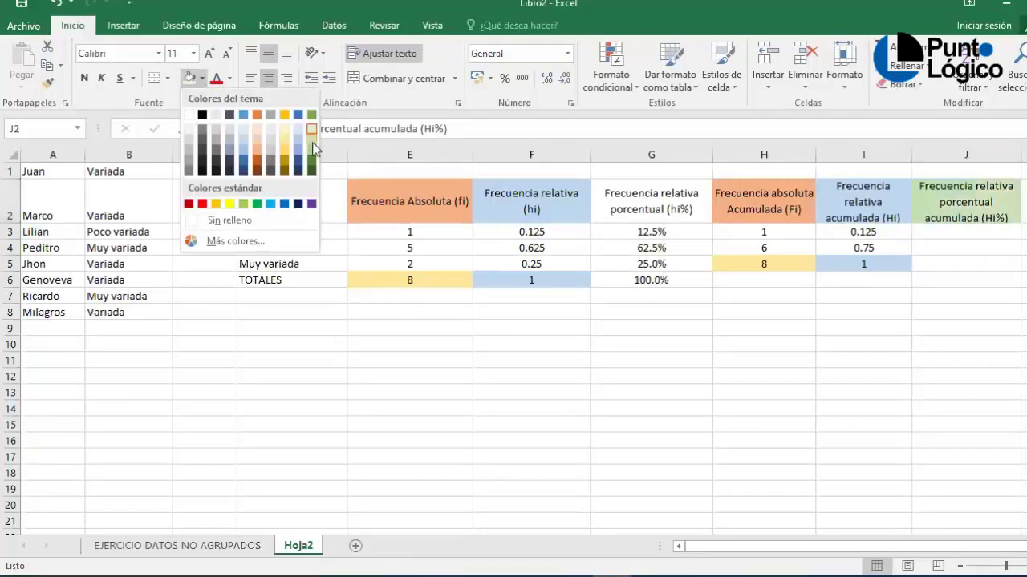
pyautogui.click(312, 150)
pyautogui.click(610, 201)
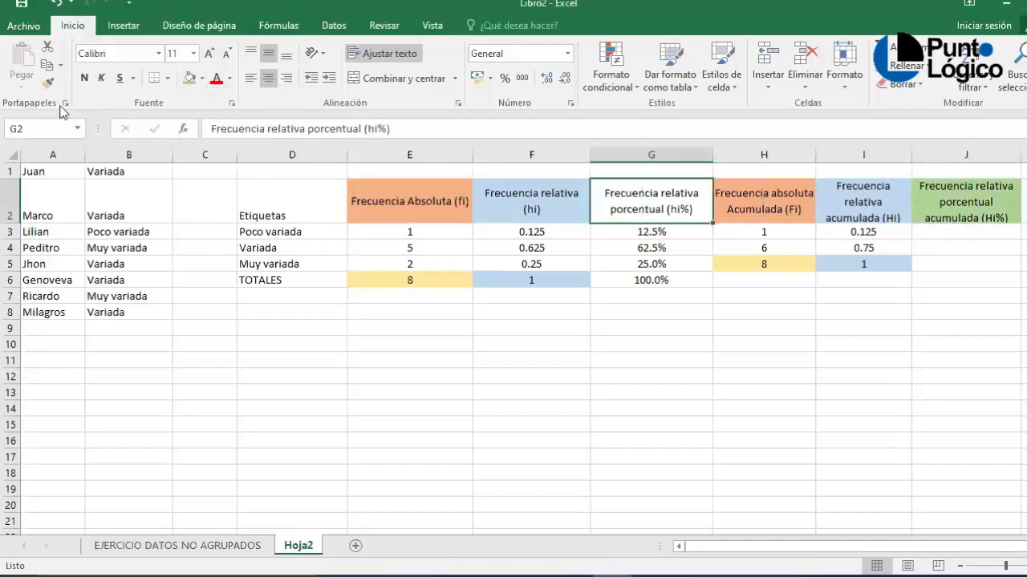
pyautogui.click(189, 78)
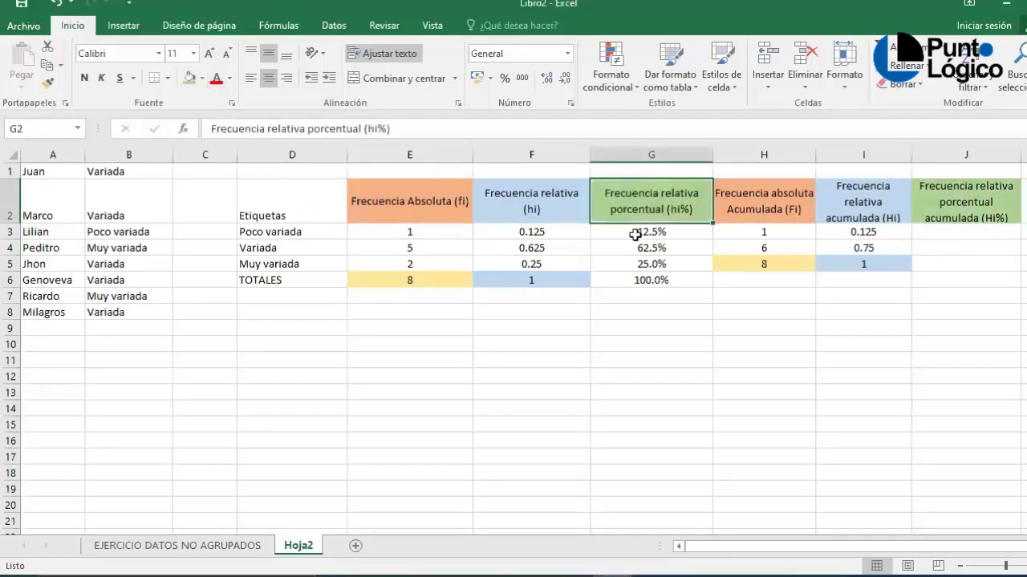
# Enter the formula =G3 in cell J3 as the first cumulative percentage frequency
pyautogui.click(635, 234)
pyautogui.click(954, 234)
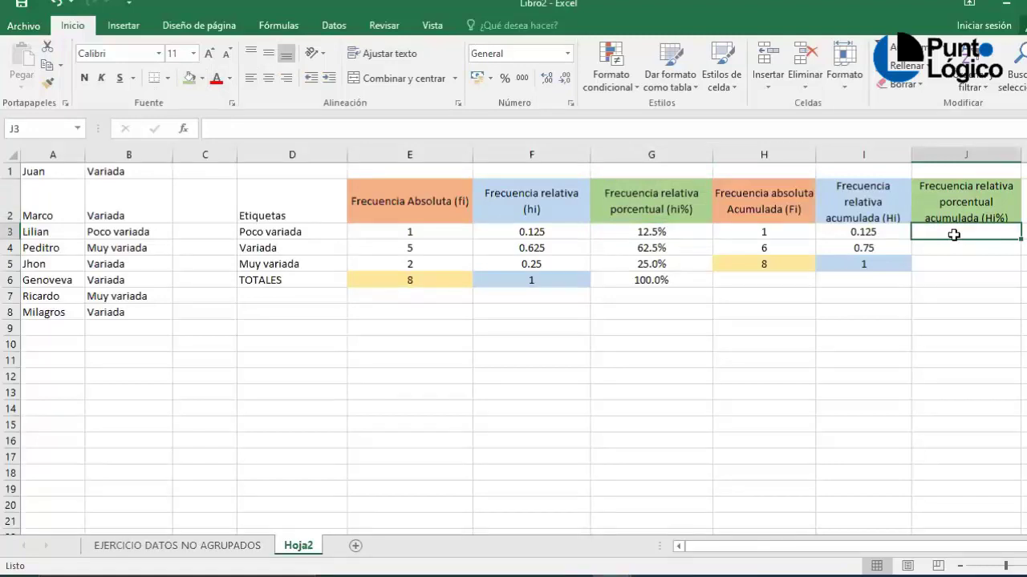
pyautogui.write('=')
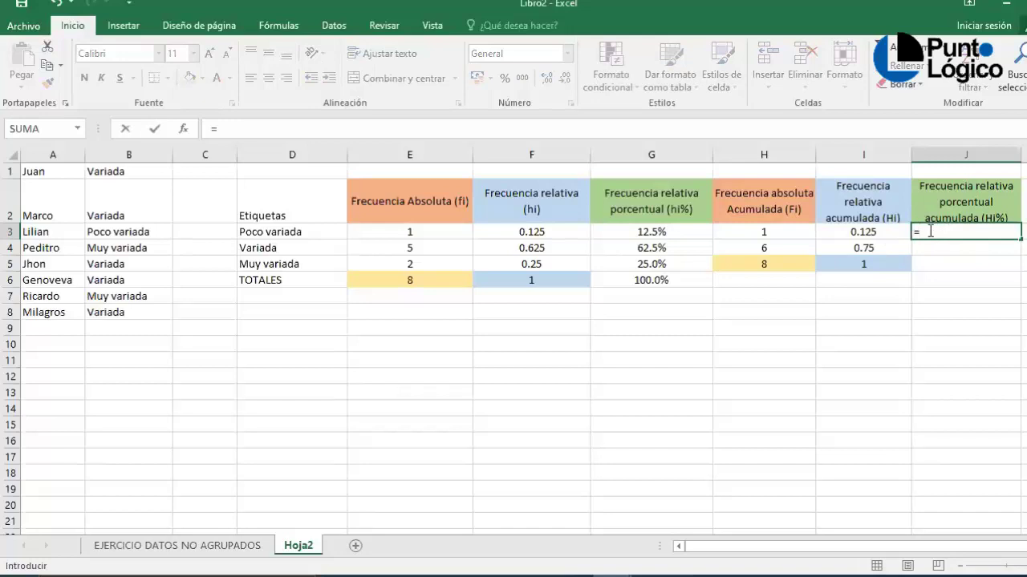
pyautogui.click(654, 234)
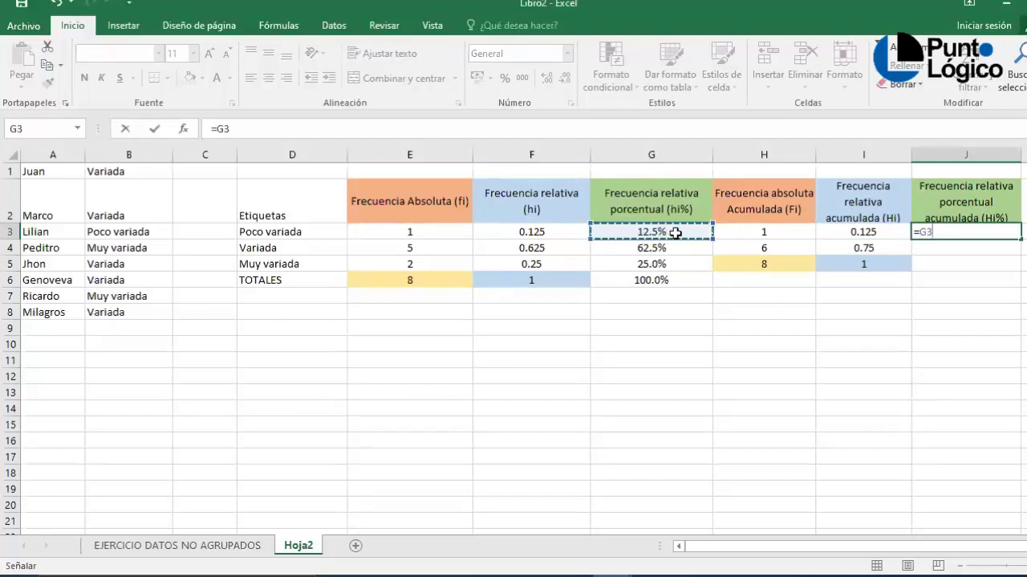
pyautogui.press('Return')
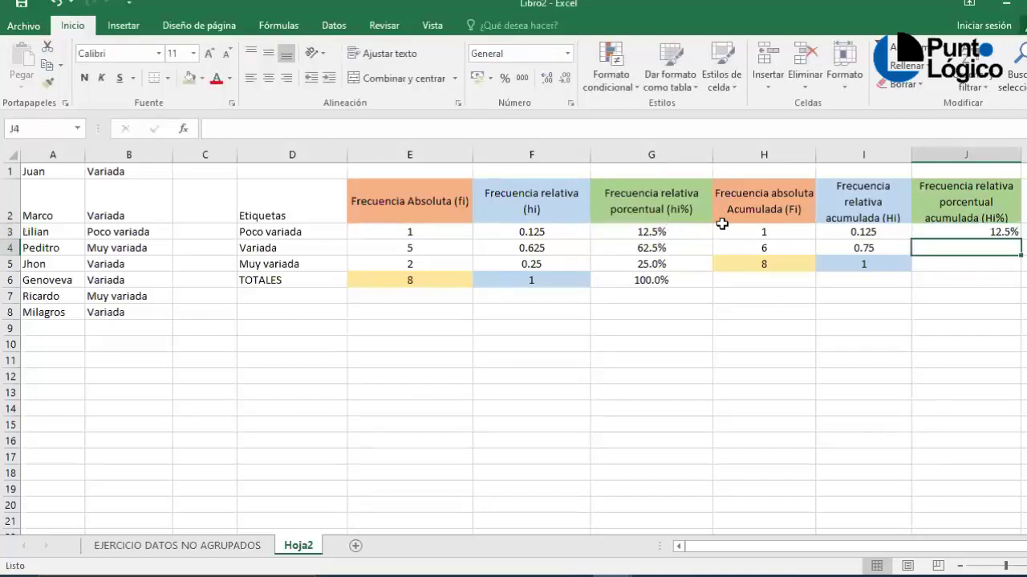
pyautogui.click(943, 232)
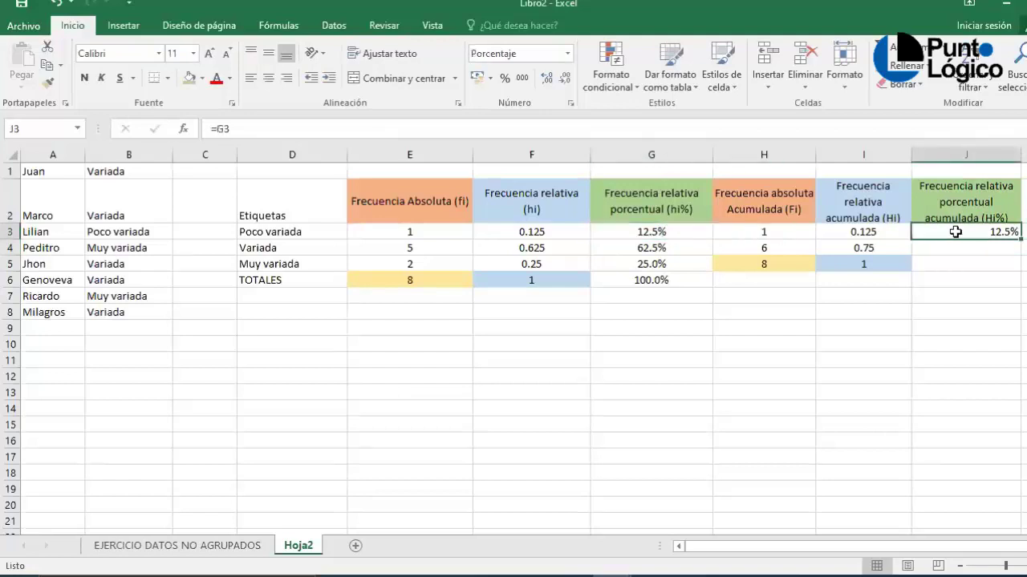
# Enter the formula =J3+G4 in cell J4 and fill it down to J5
pyautogui.click(940, 250)
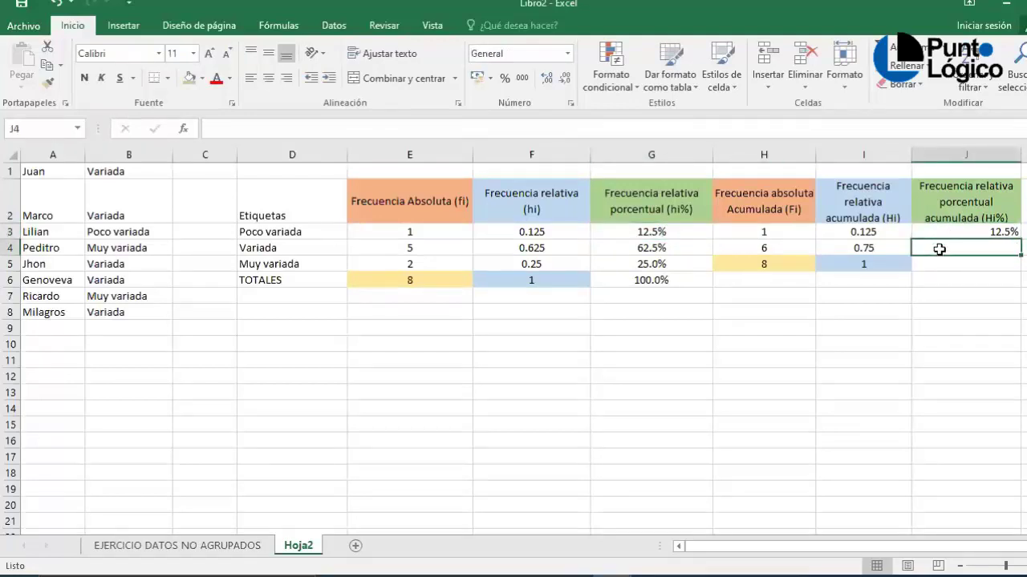
pyautogui.write('=')
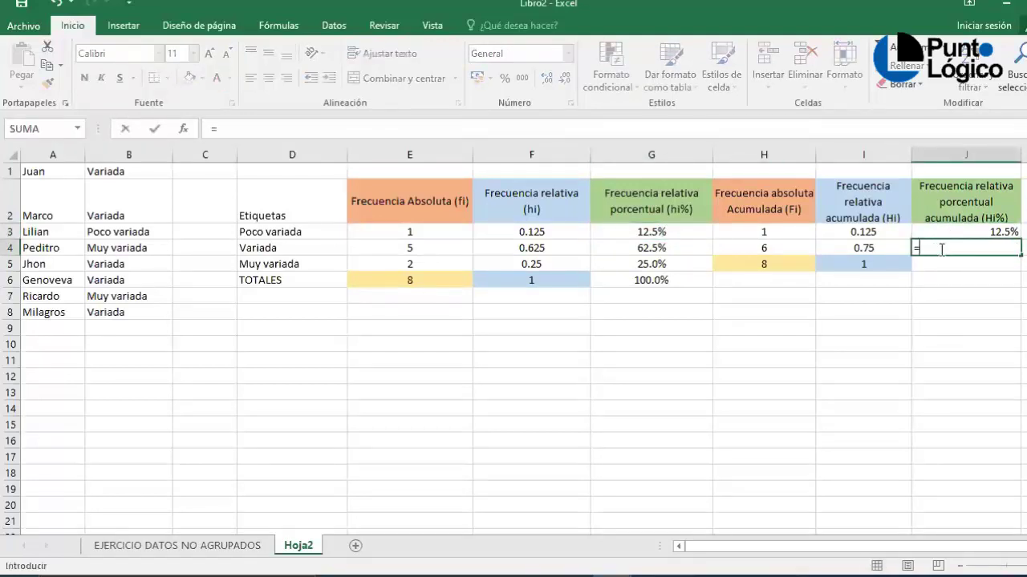
pyautogui.click(965, 232)
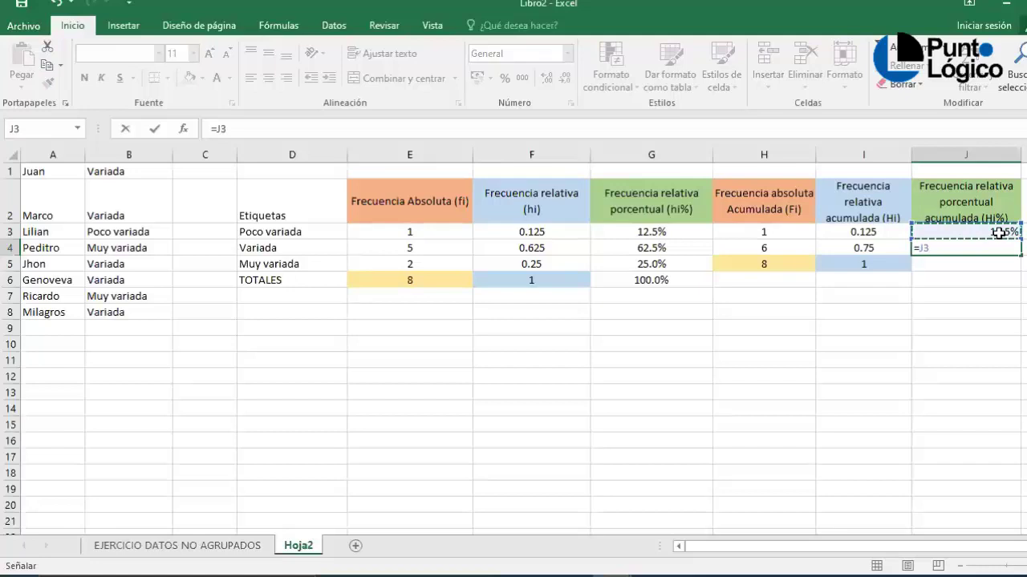
pyautogui.write('+')
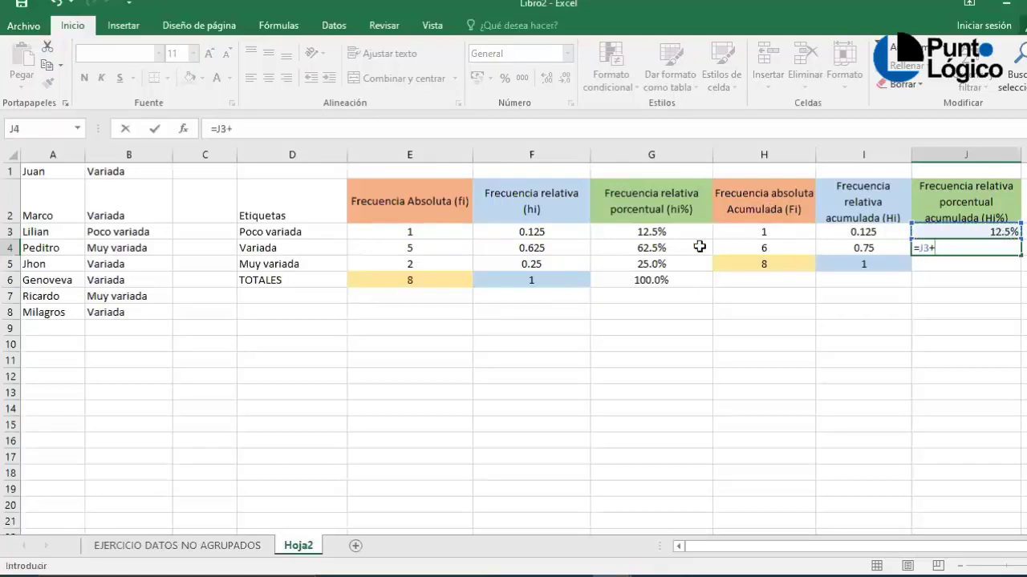
pyautogui.click(665, 248)
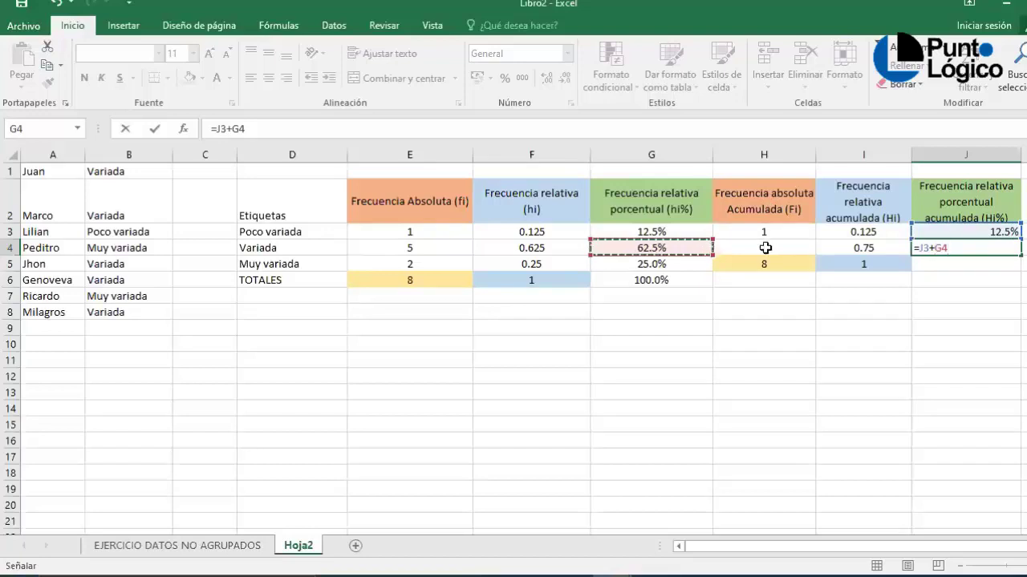
pyautogui.press('Return')
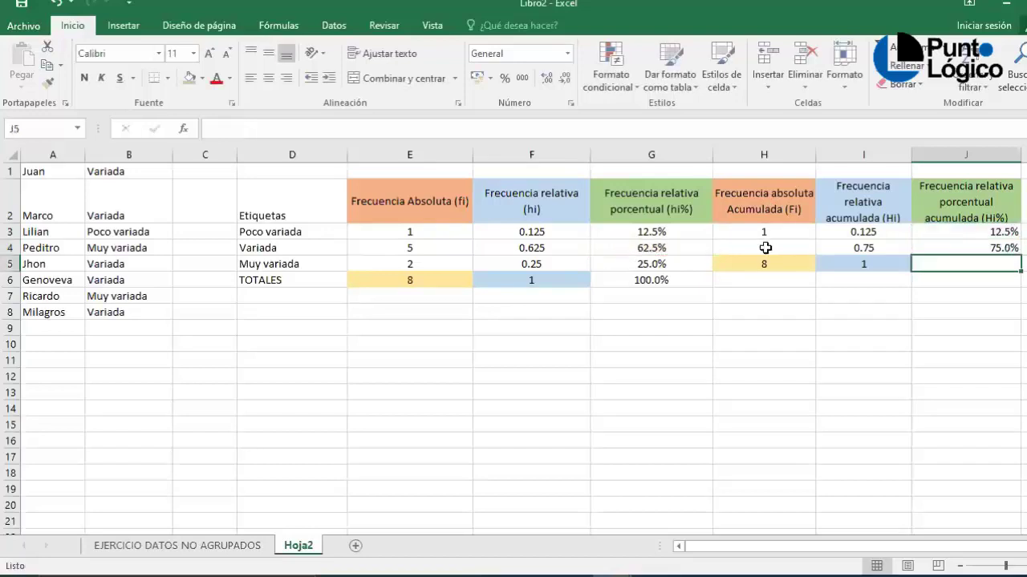
pyautogui.click(1005, 248)
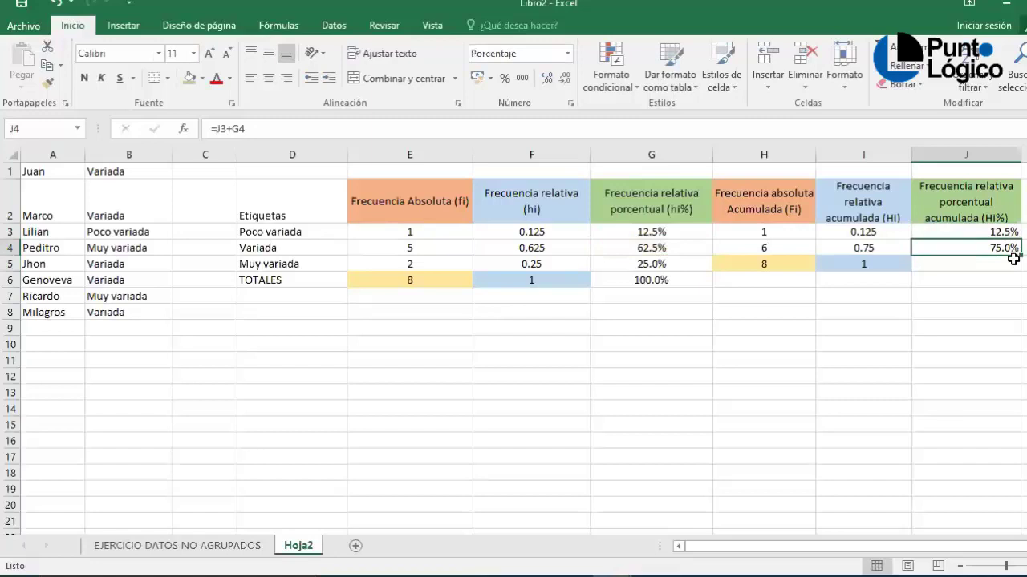
pyautogui.moveTo(1022, 258); pyautogui.dragTo(993, 263)
pyautogui.click(988, 265)
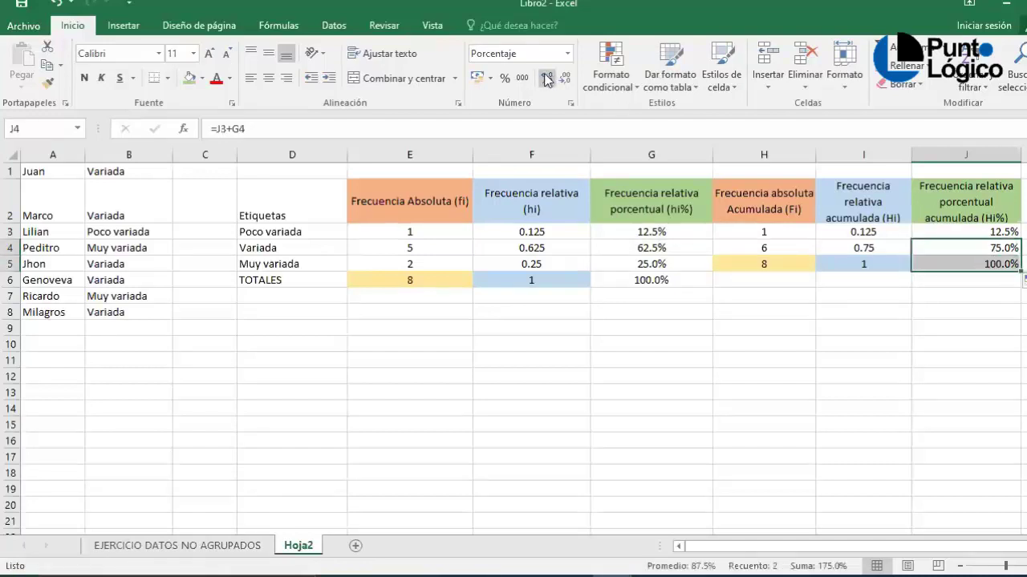
# Center the values in J3:J5 and fill cells J5 and G6 with the green used for their headers
pyautogui.click(978, 261)
pyautogui.moveTo(936, 233); pyautogui.dragTo(937, 264)
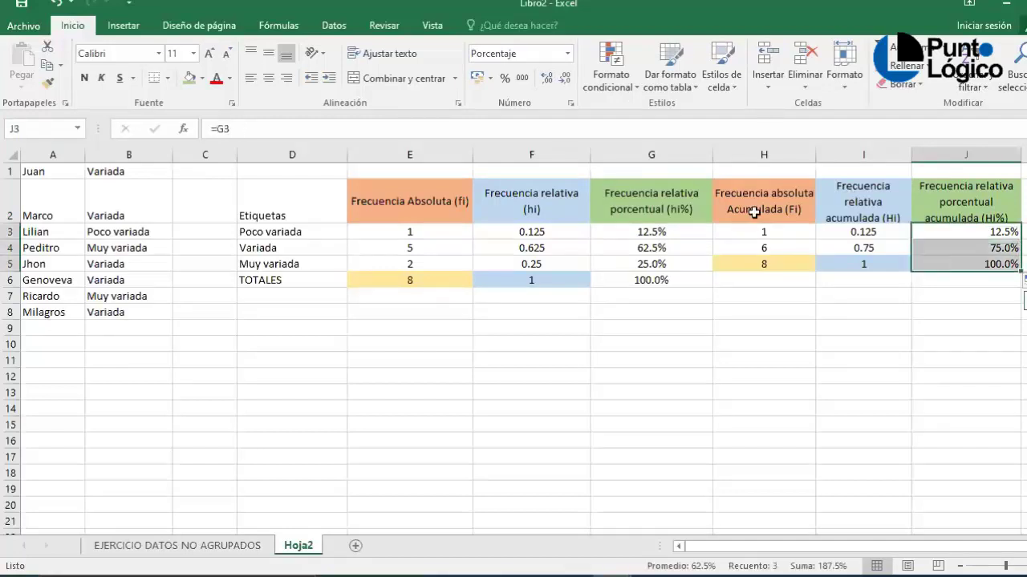
pyautogui.click(270, 77)
pyautogui.click(925, 264)
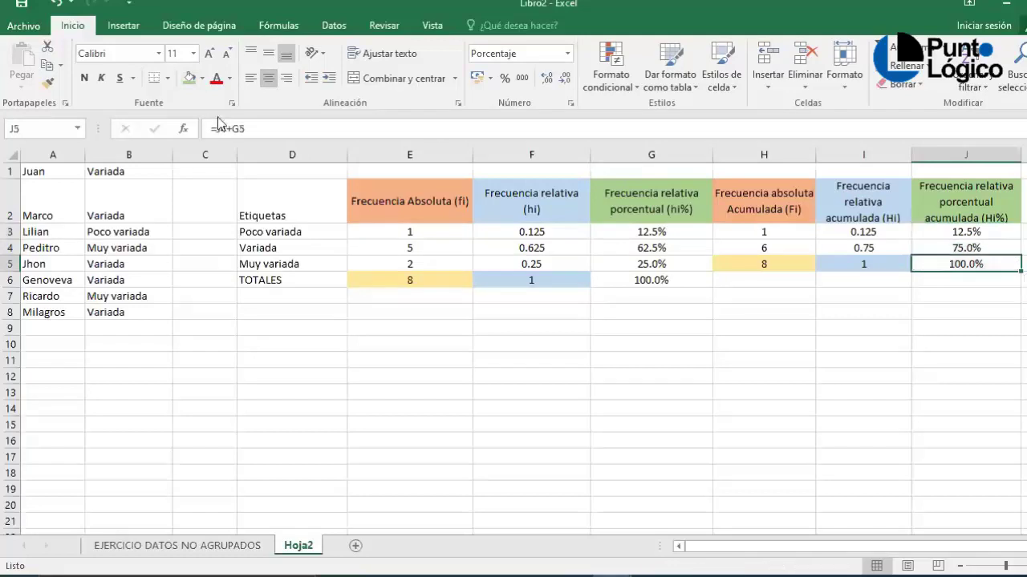
pyautogui.click(192, 78)
pyautogui.click(612, 279)
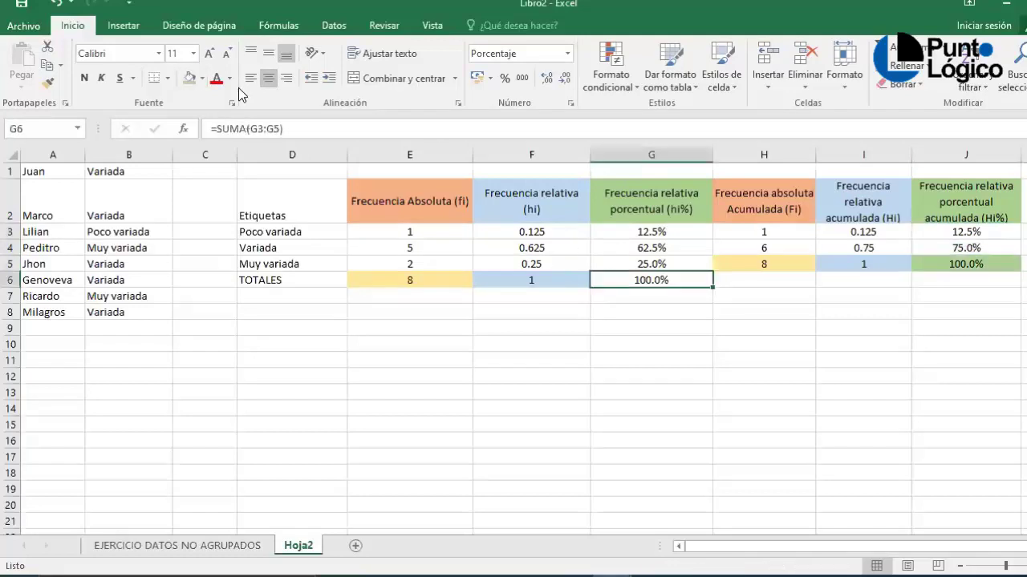
pyautogui.click(191, 79)
pyautogui.moveTo(648, 282); pyautogui.dragTo(580, 284)
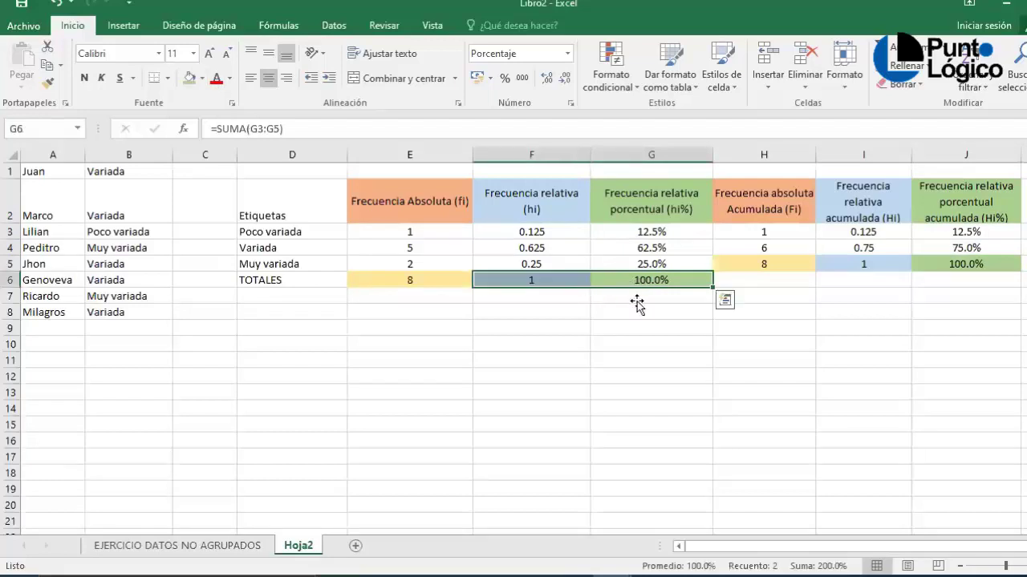
pyautogui.click(637, 305)
# Apply all borders to the whole frequency table in D2:J6
pyautogui.click(363, 188)
pyautogui.moveTo(286, 190); pyautogui.dragTo(931, 277)
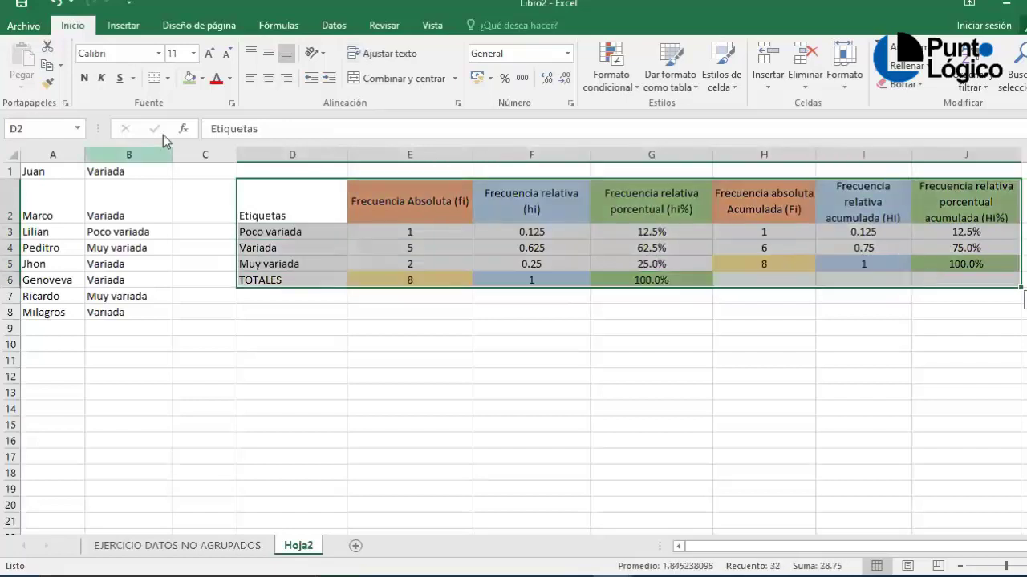
pyautogui.click(168, 79)
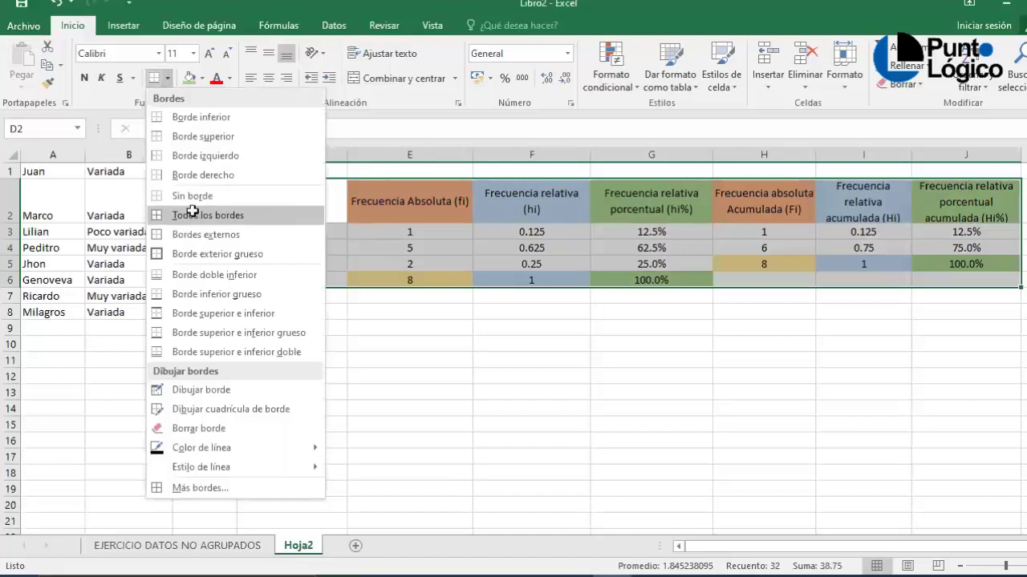
pyautogui.click(195, 216)
pyautogui.click(486, 309)
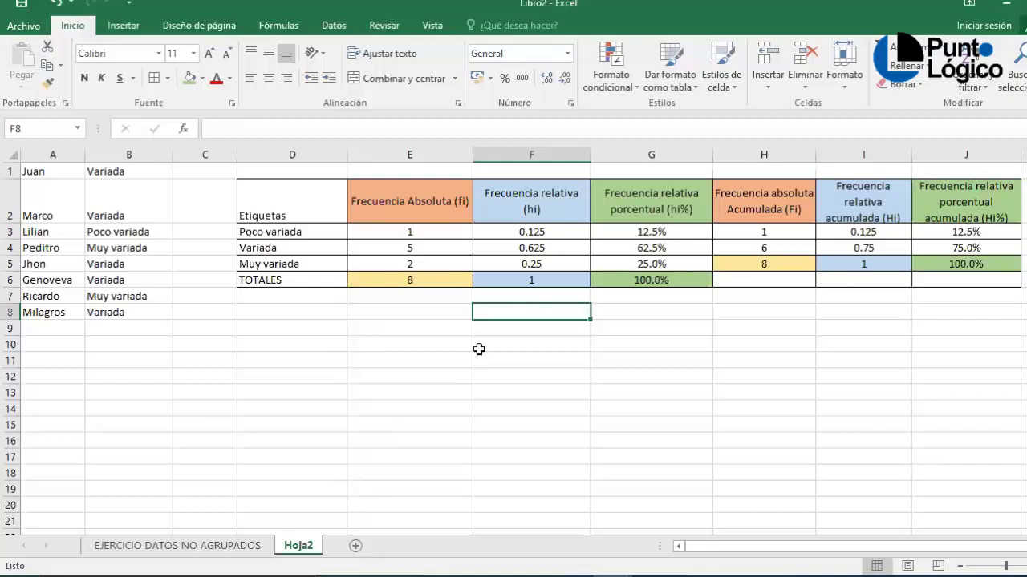
pyautogui.moveTo(928, 280); pyautogui.dragTo(287, 235)
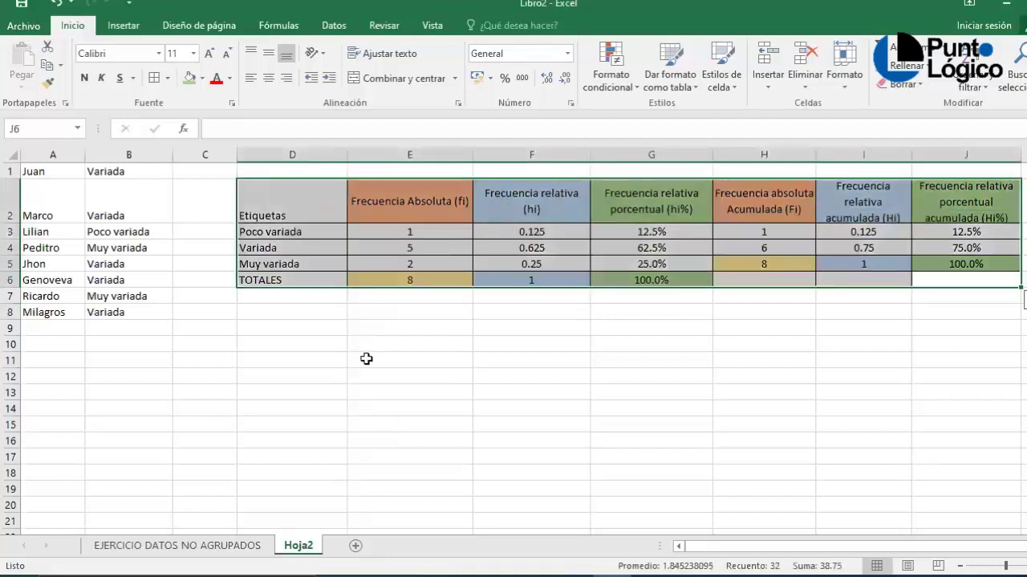
pyautogui.click(366, 359)
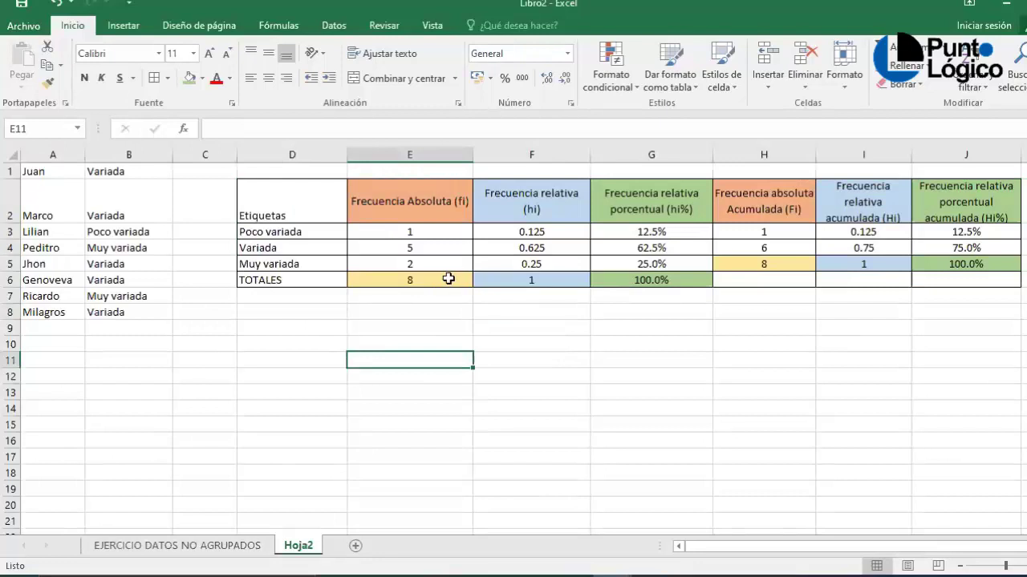